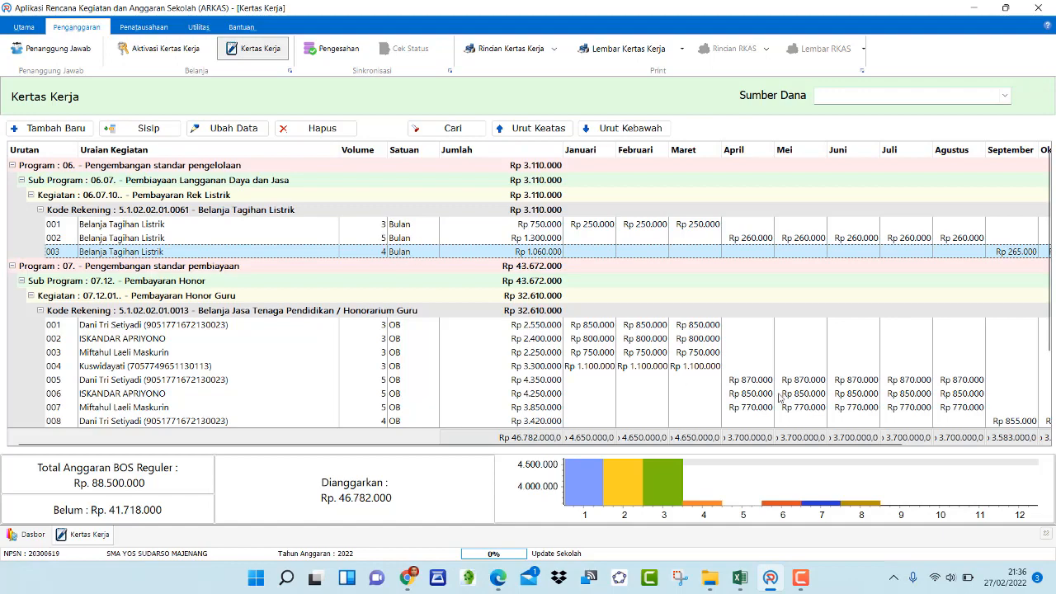
scroll(779, 397, "right", 3)
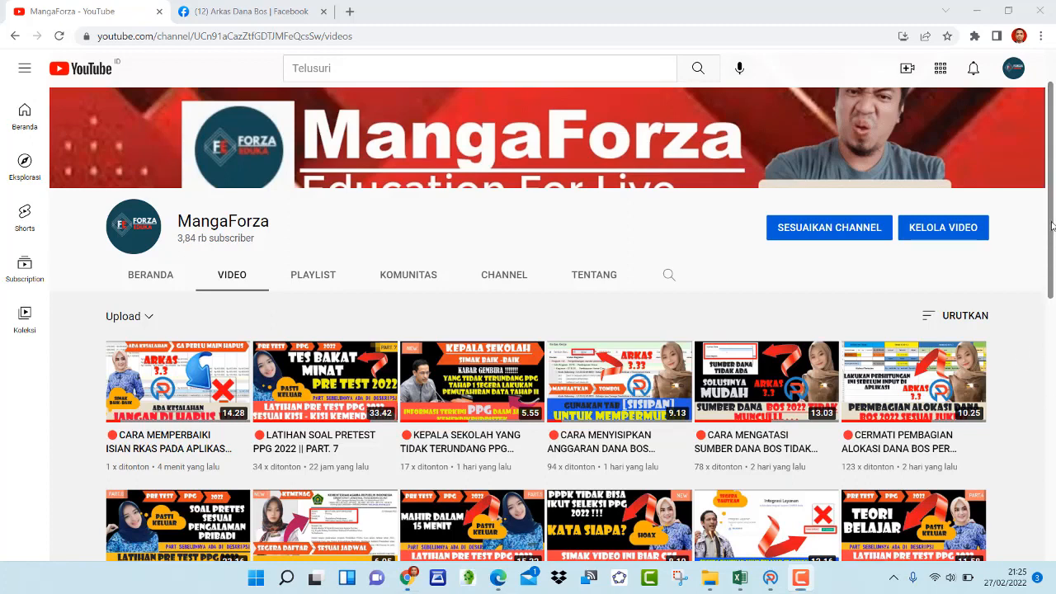
left_click_drag(1053, 224, 1053, 299)
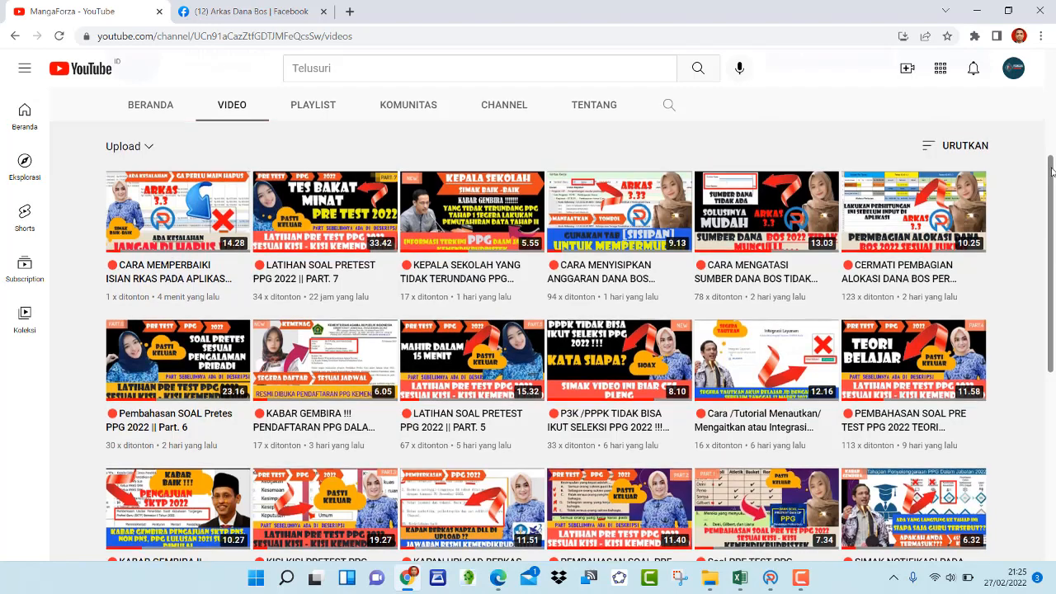
mouse_move(1052, 171)
left_mouse_down()
mouse_move(1052, 245)
mouse_move(1052, 168)
left_mouse_up()
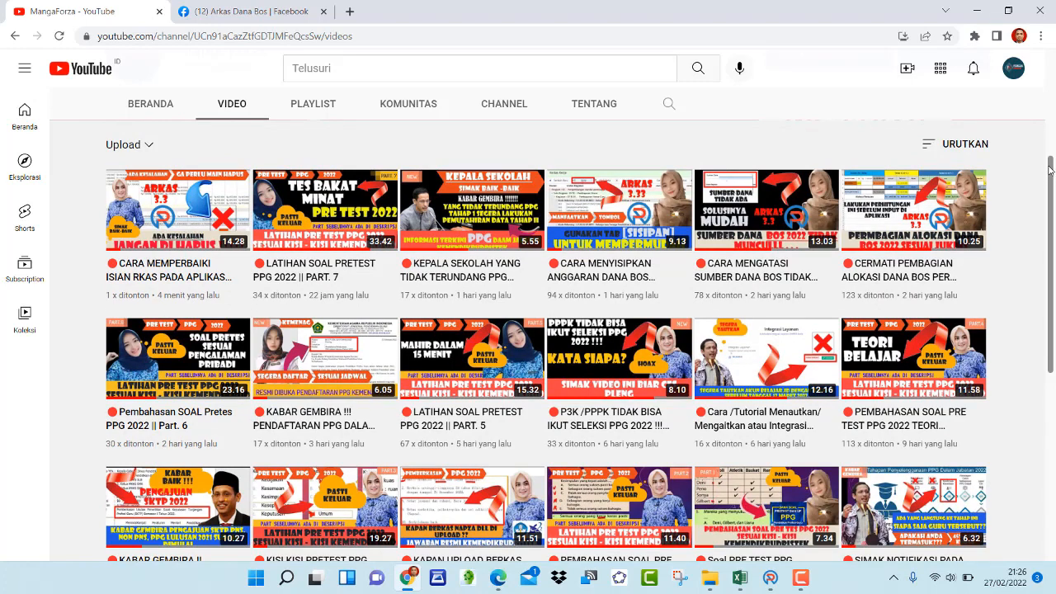
left_click_drag(1051, 169, 1054, 146)
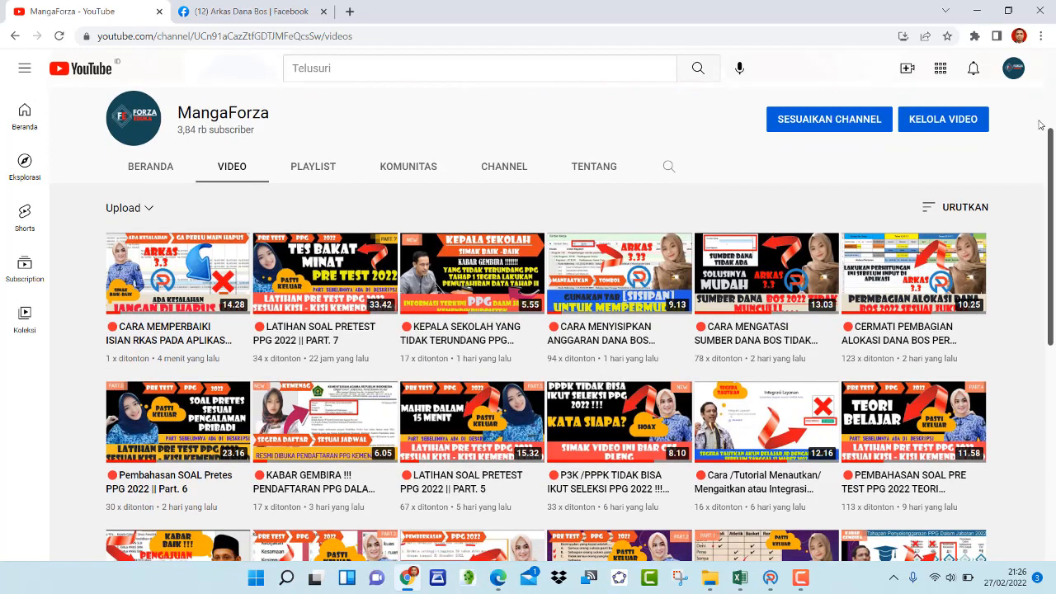
left_click_drag(1053, 153, 1052, 177)
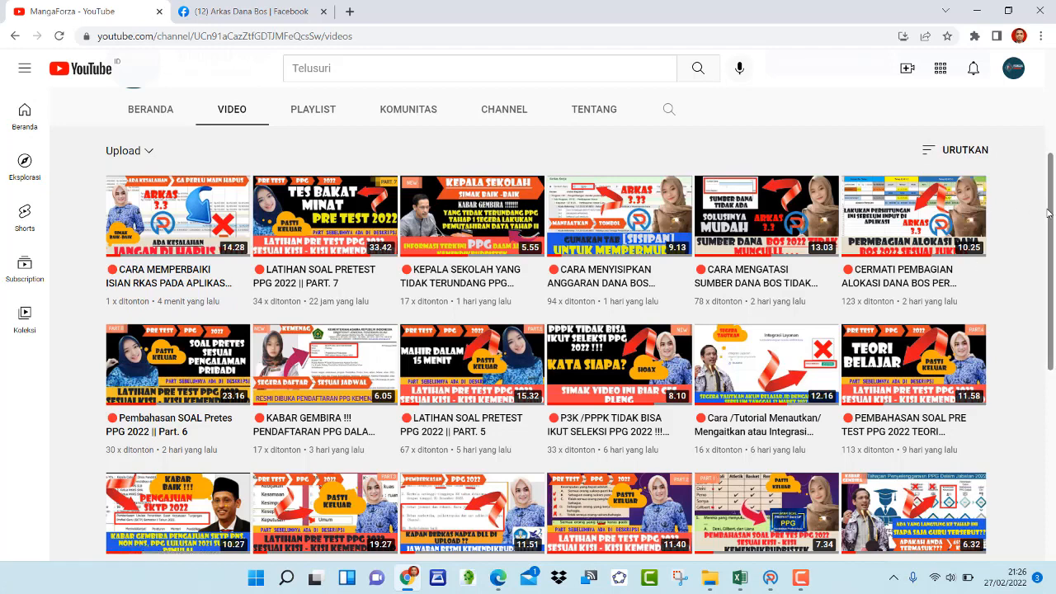
left_click_drag(1052, 202, 1042, 245)
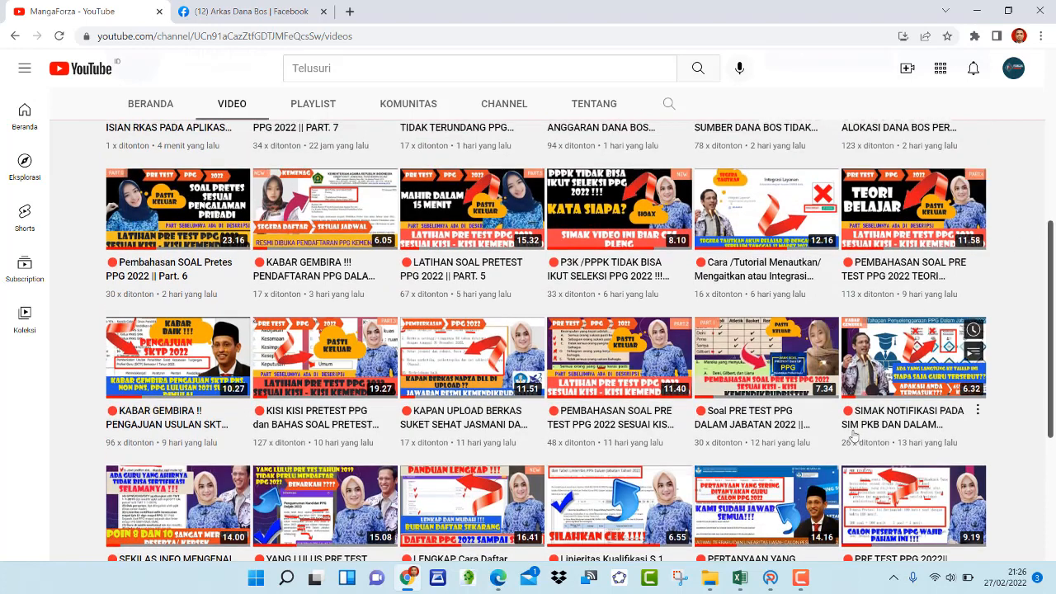
left_click(770, 578)
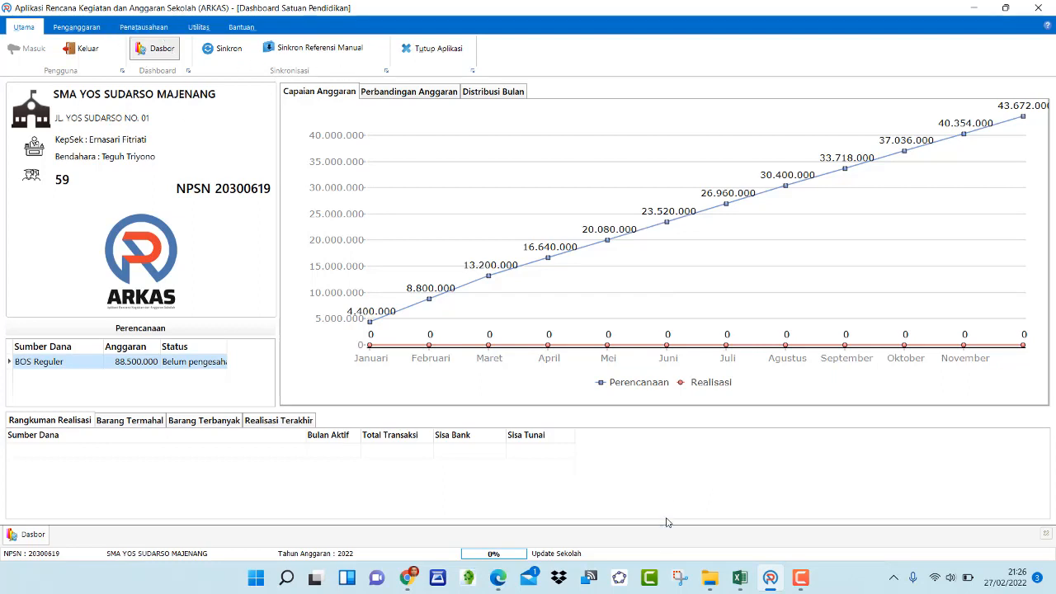
Review the unit prices and monthly amounts in the RKAS sheet of the budget workbook
left_click(739, 578)
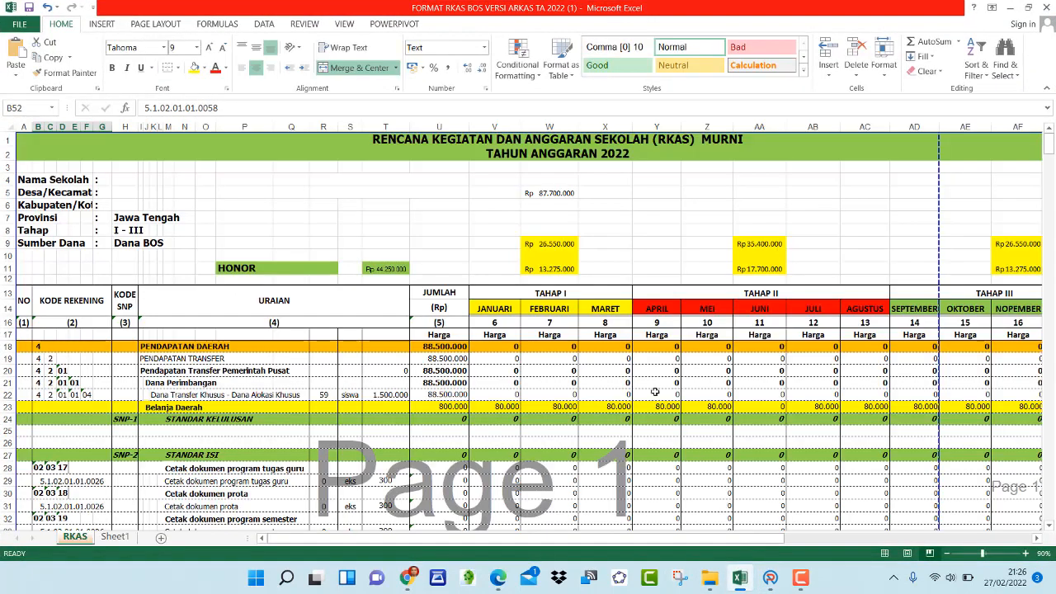
scroll(606, 347, "down", 2)
scroll(418, 246, "up", 2)
scroll(525, 413, "down", 1)
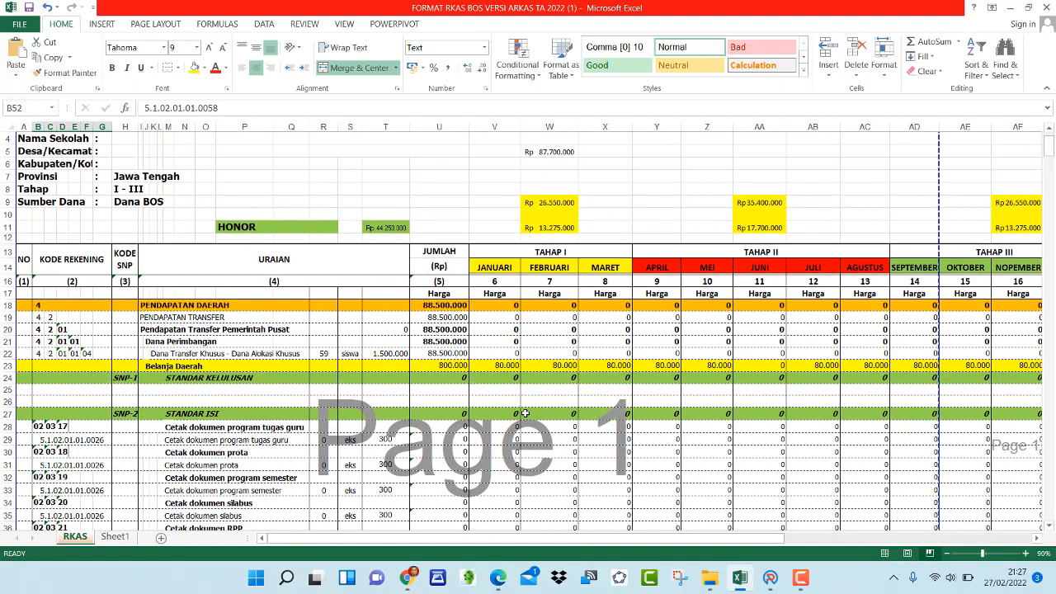
scroll(525, 413, "down", 6)
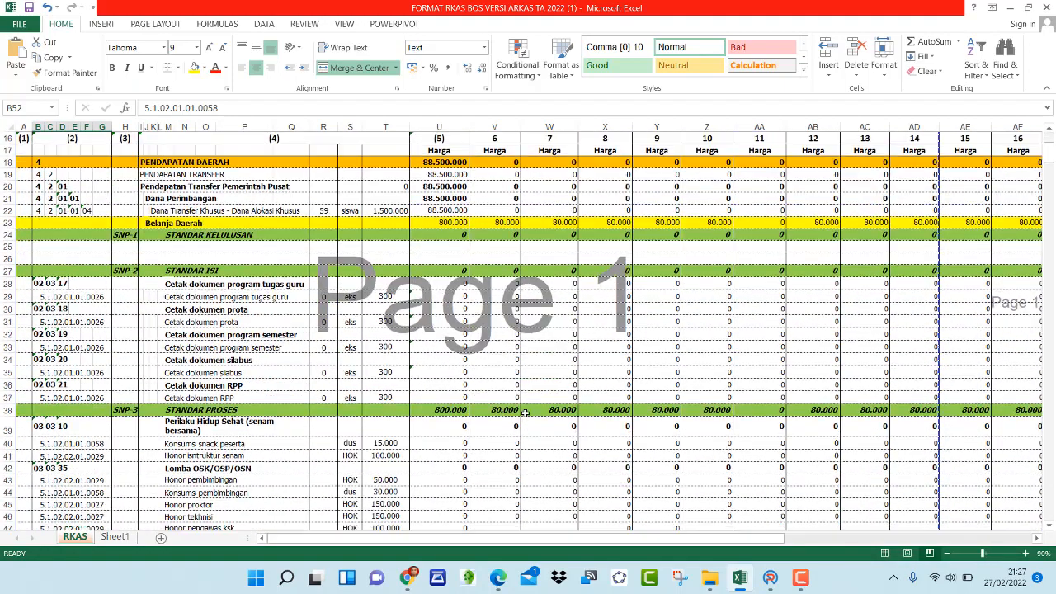
scroll(525, 413, "down", 5)
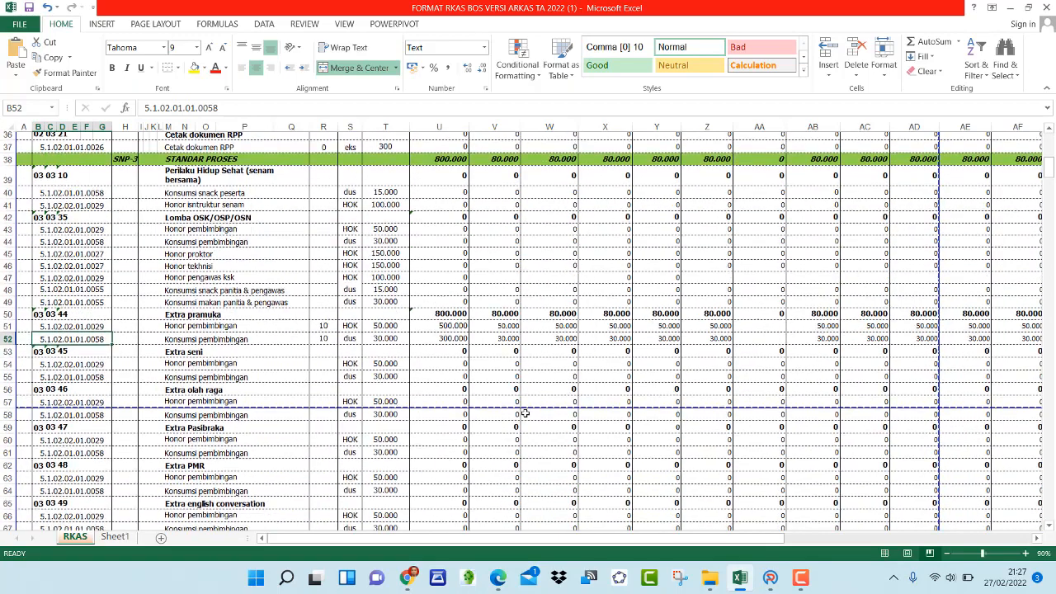
scroll(506, 406, "up", 2)
left_click(384, 297)
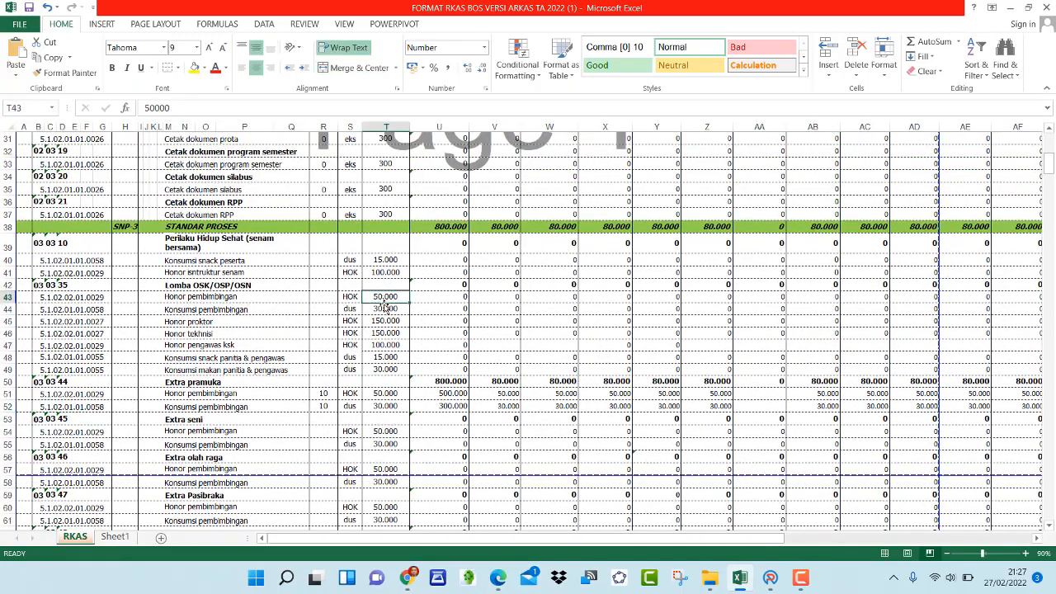
left_click(386, 310)
left_click(388, 321)
left_click(389, 333)
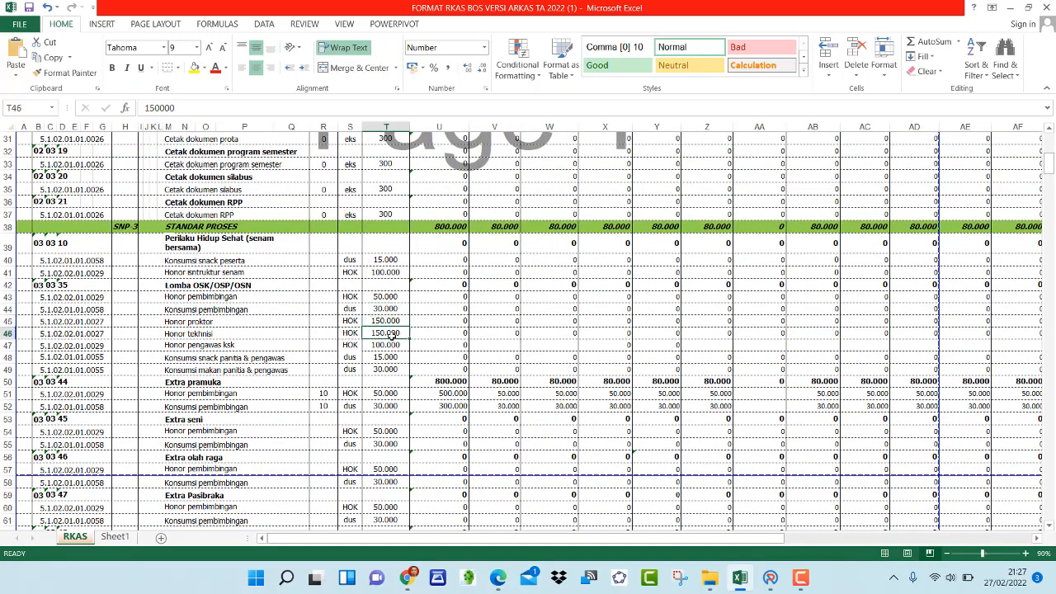
left_click(390, 345)
left_click(394, 356)
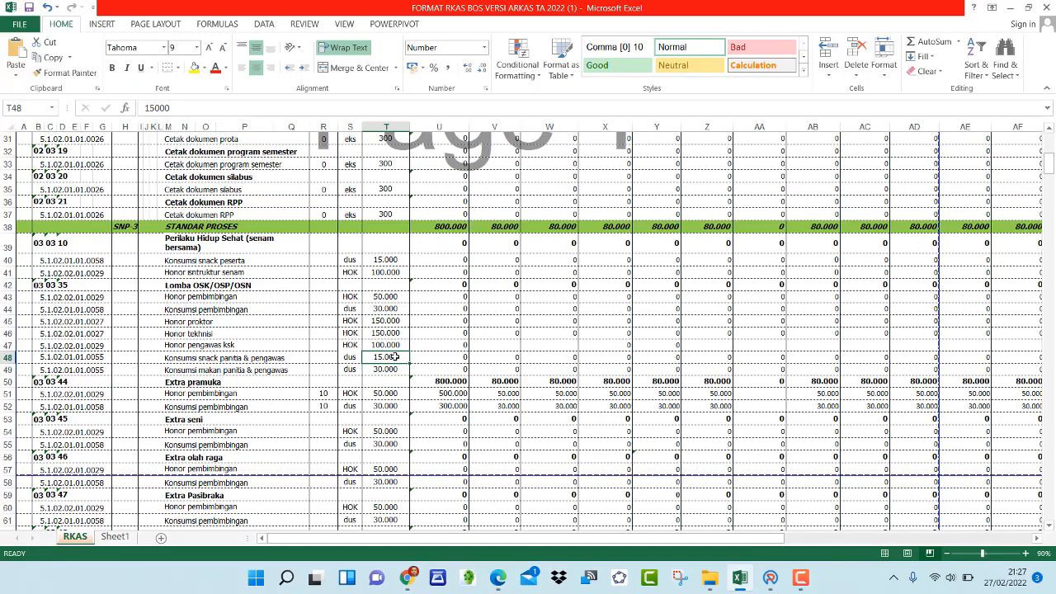
scroll(395, 357, "up", 1)
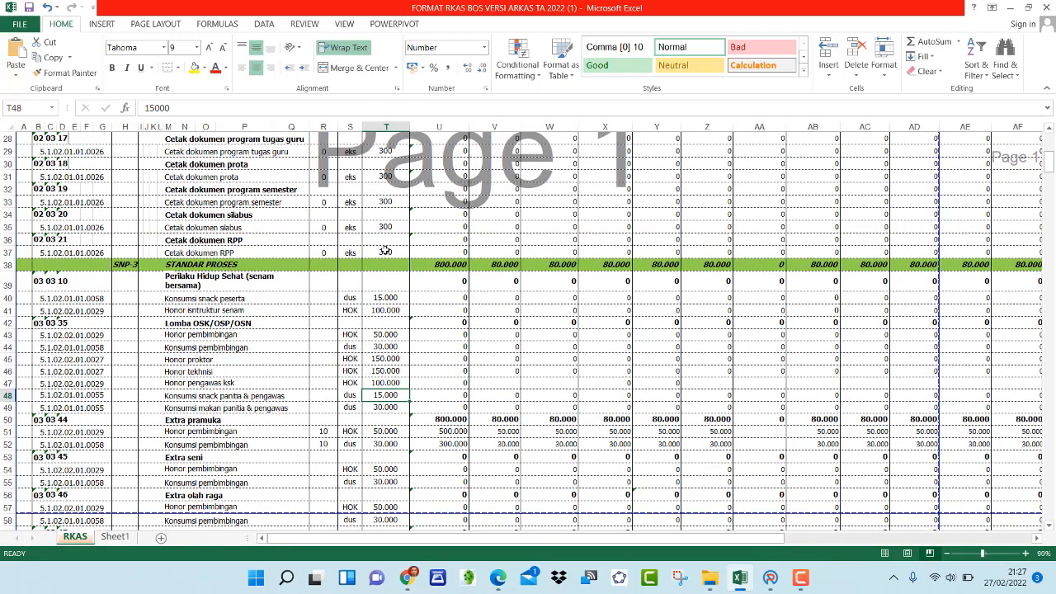
left_click(386, 252)
scroll(385, 250, "up", 3)
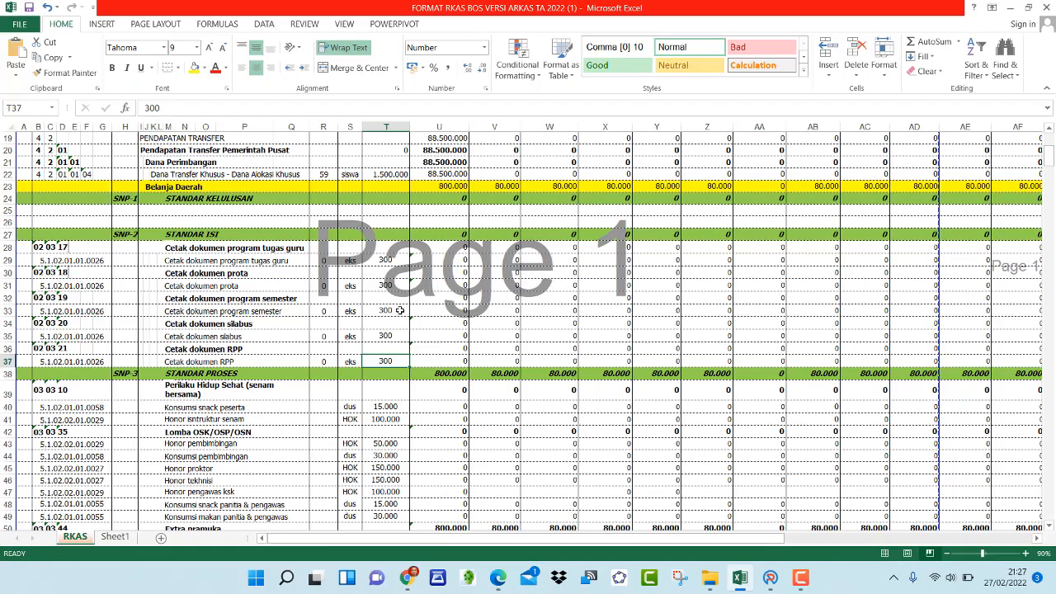
scroll(397, 311, "down", 10)
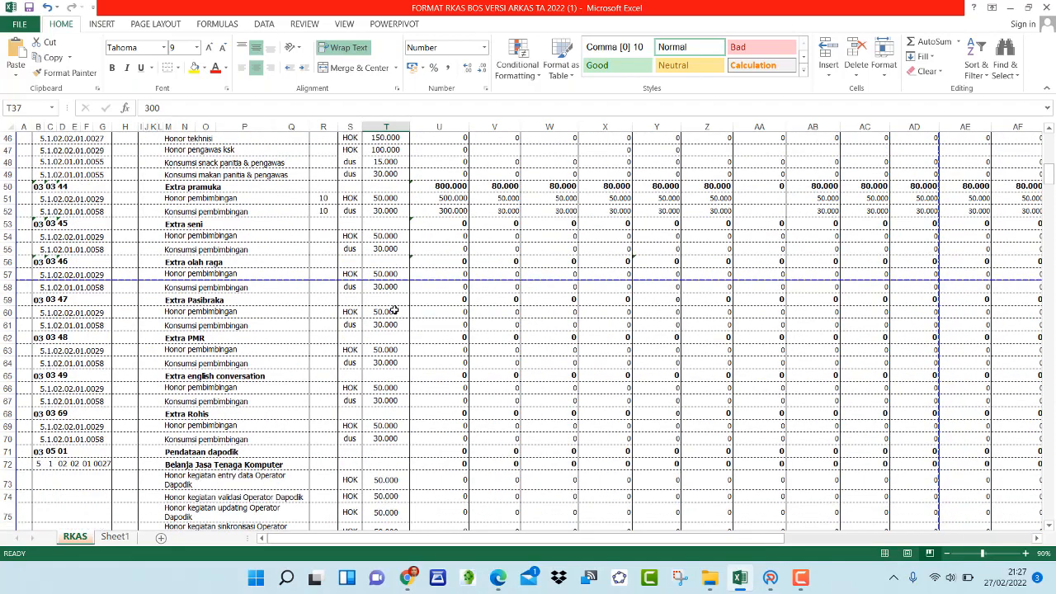
Open Sheet1 and increase the height of the rows holding listrik, internet and PDAM
left_click(116, 537)
scroll(446, 451, "down", 3)
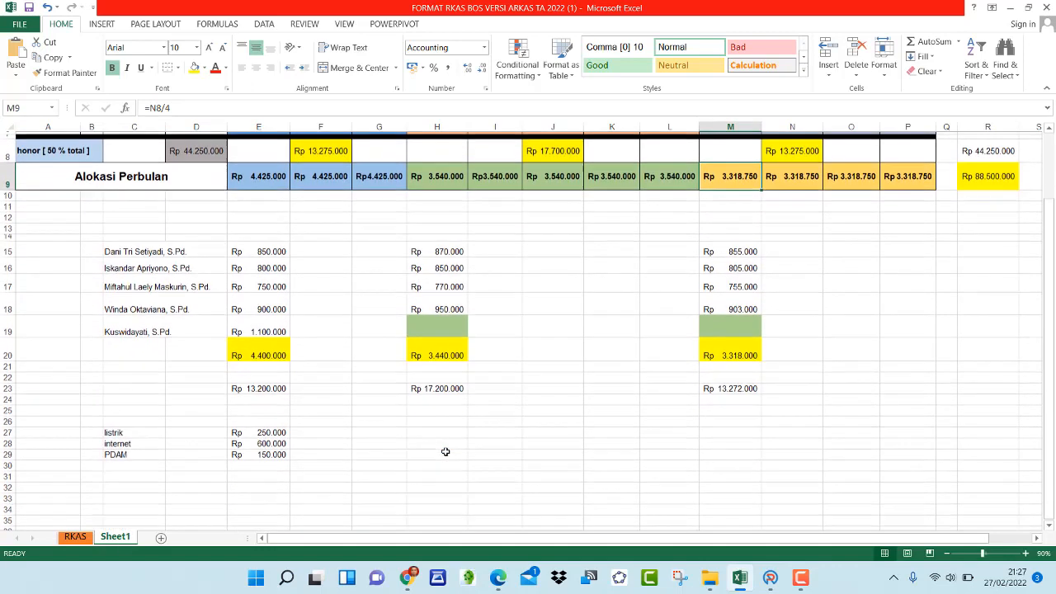
scroll(439, 454, "down", 1)
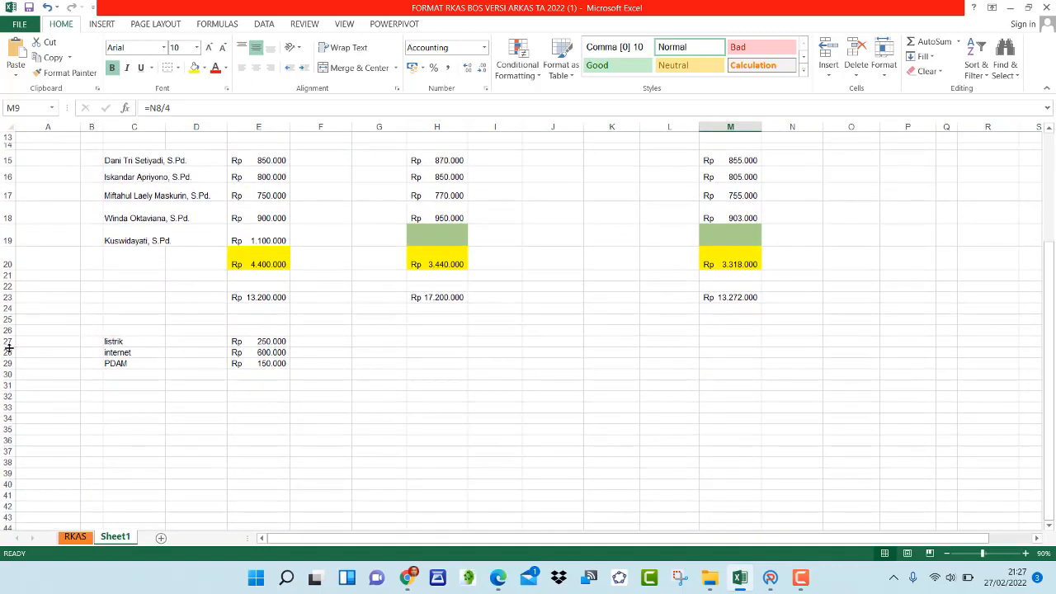
left_click_drag(9, 347, 8, 393)
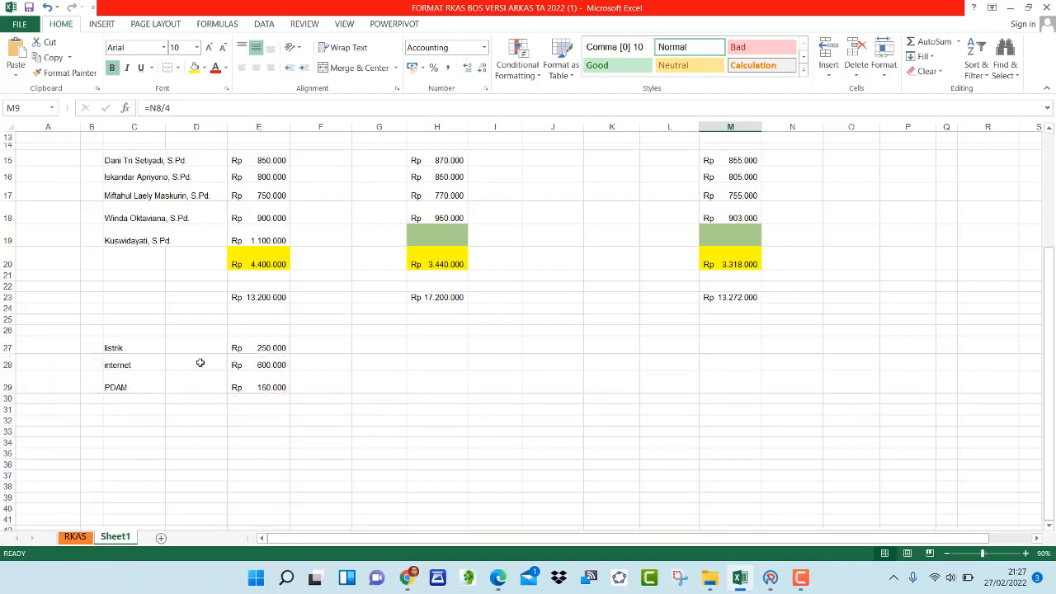
Format the listrik, internet and PDAM labels with yellow fill and bold text, adjusting the PDAM row height
left_click_drag(117, 347, 124, 387)
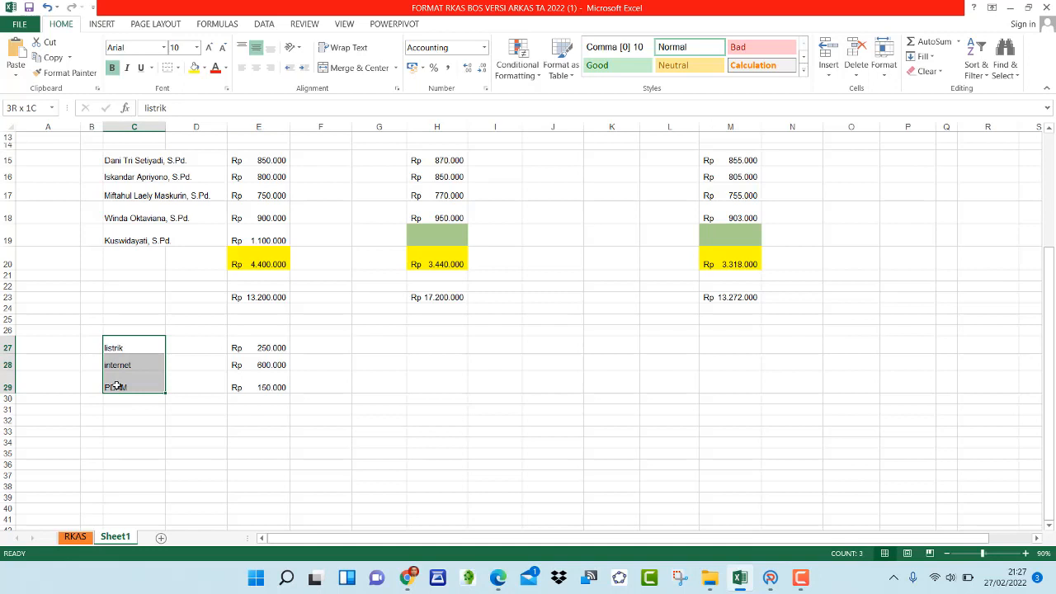
left_click(194, 68)
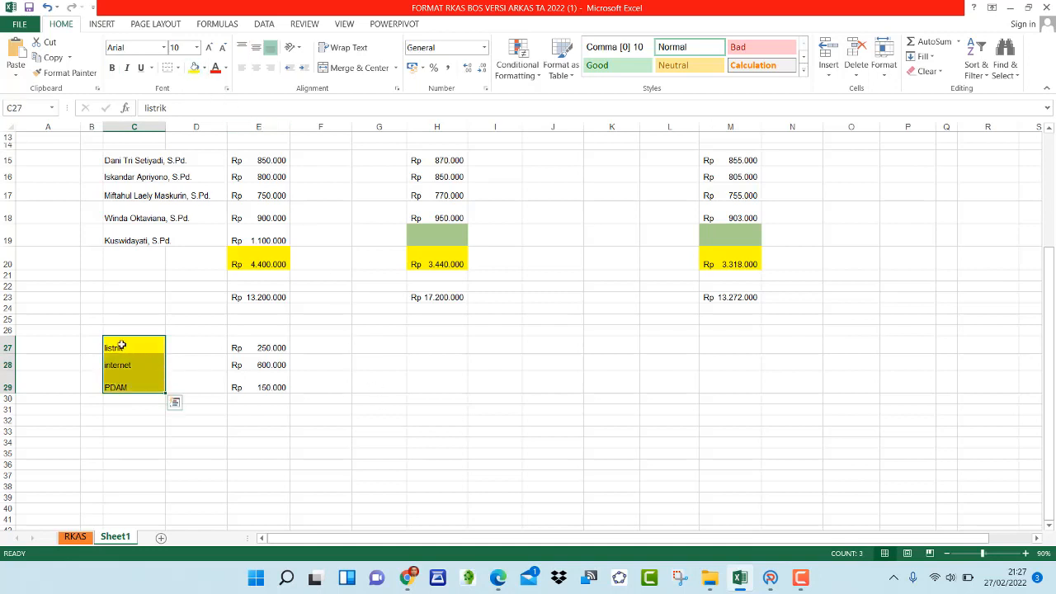
left_click_drag(122, 345, 119, 386)
left_click(112, 68)
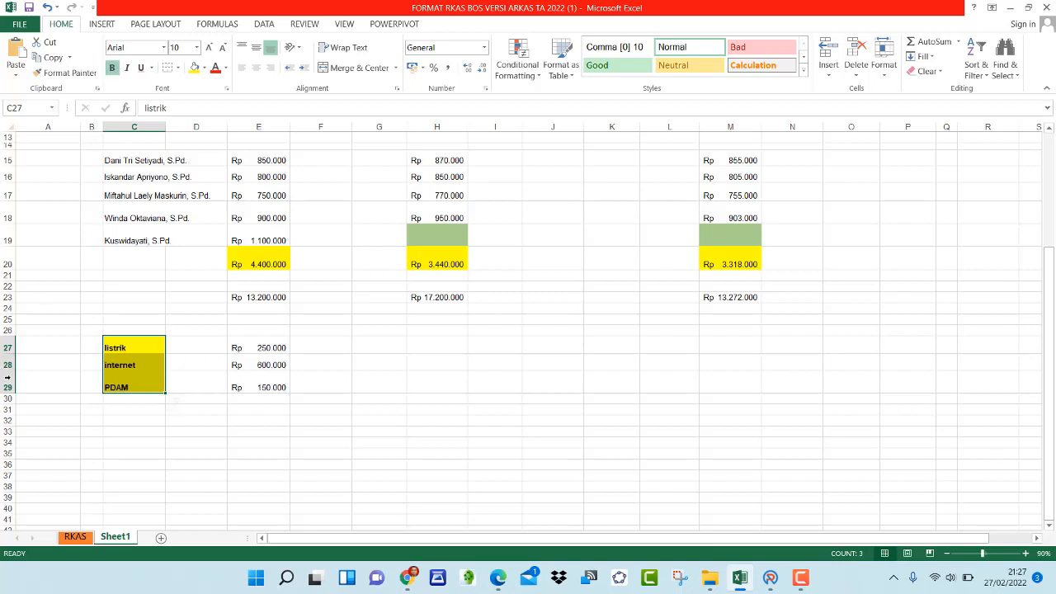
left_click_drag(7, 376, 7, 381)
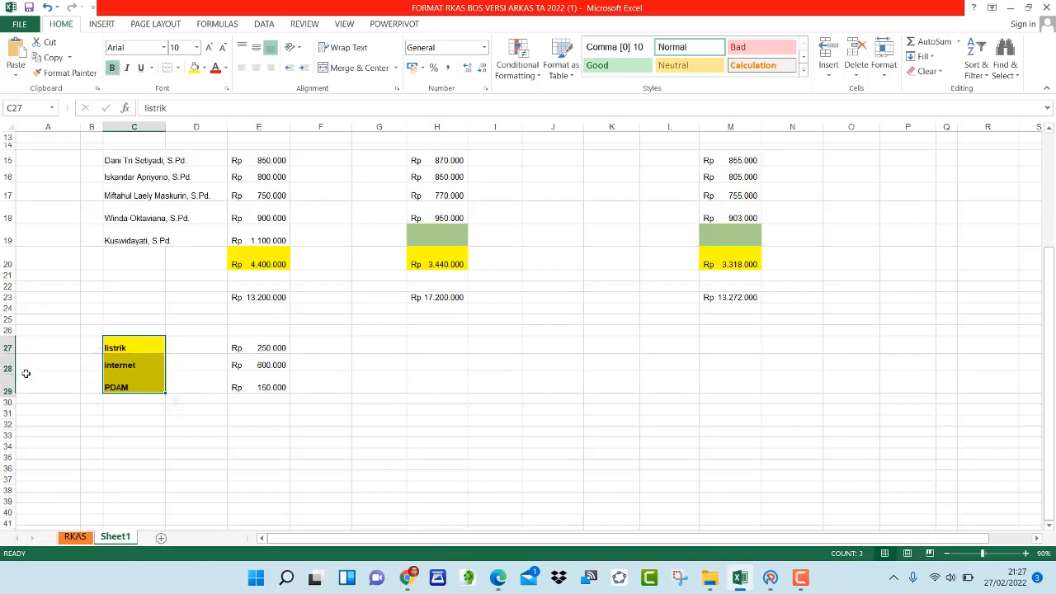
left_click(334, 423)
Inspect the amounts listed for listrik, internet and PDAM
left_click(277, 391)
left_click(275, 370)
left_click(273, 347)
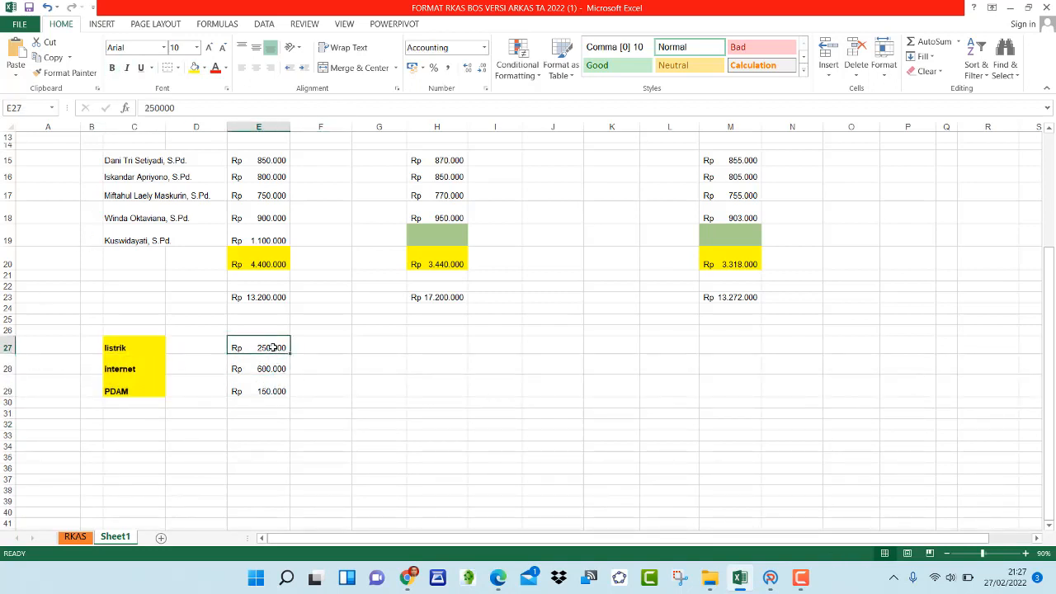
left_click(273, 369)
left_click(272, 389)
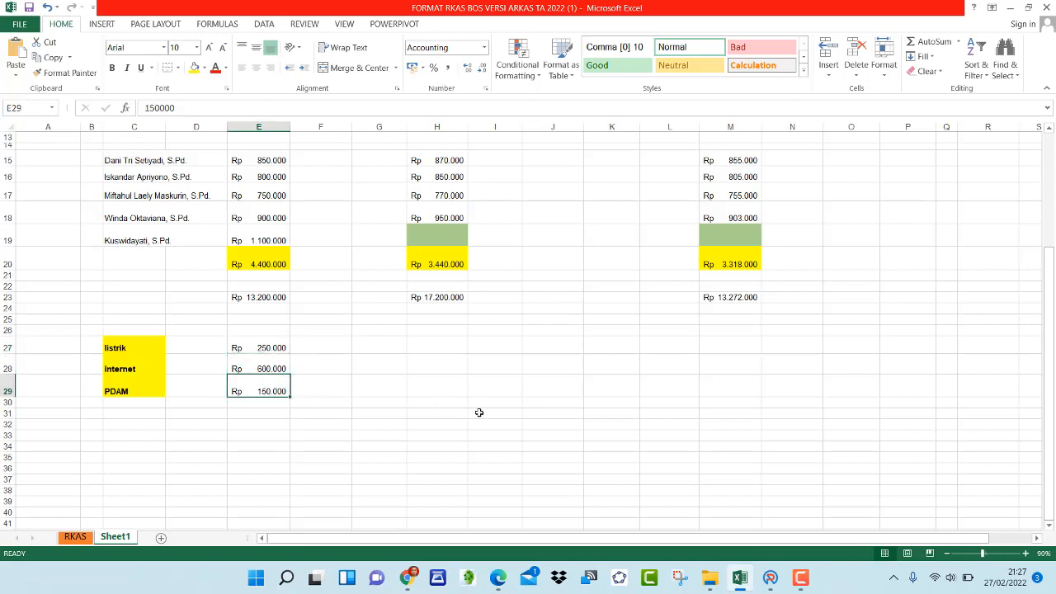
left_click(273, 348)
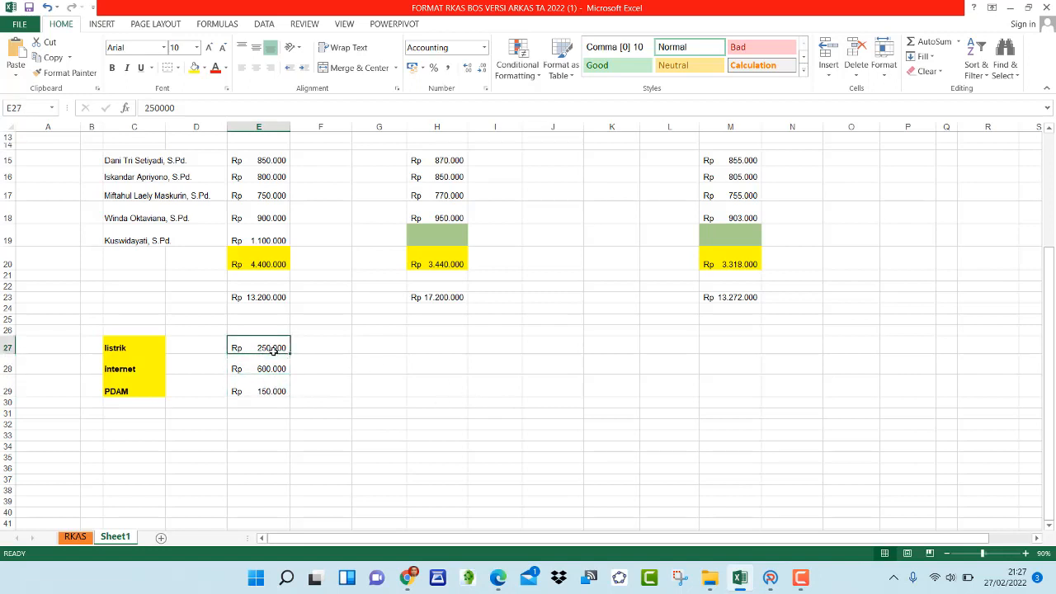
Enter 2000000 in the cell next to the listrik amount
left_click(321, 345)
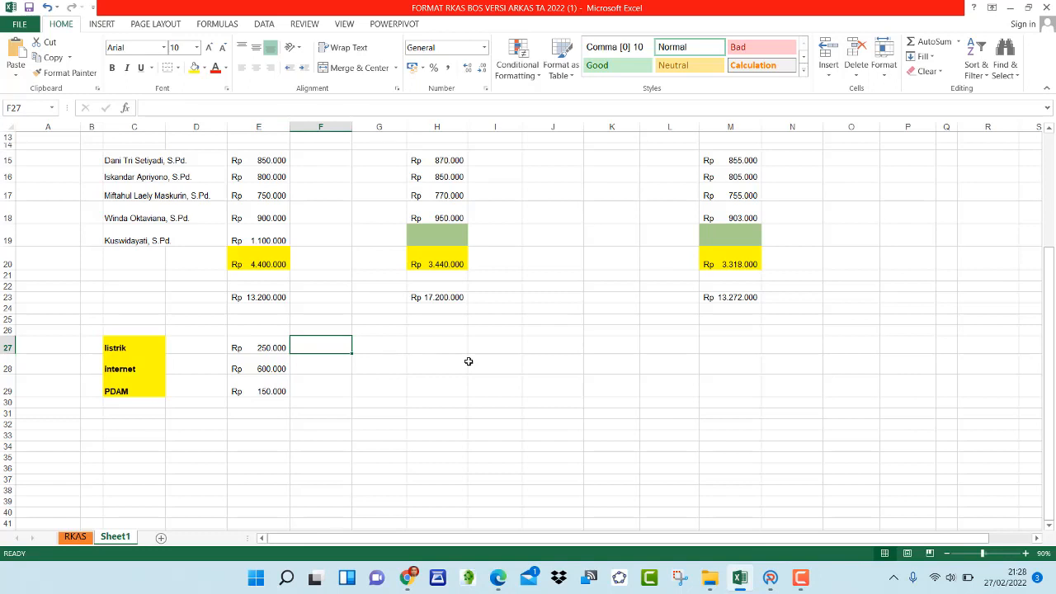
type("2")
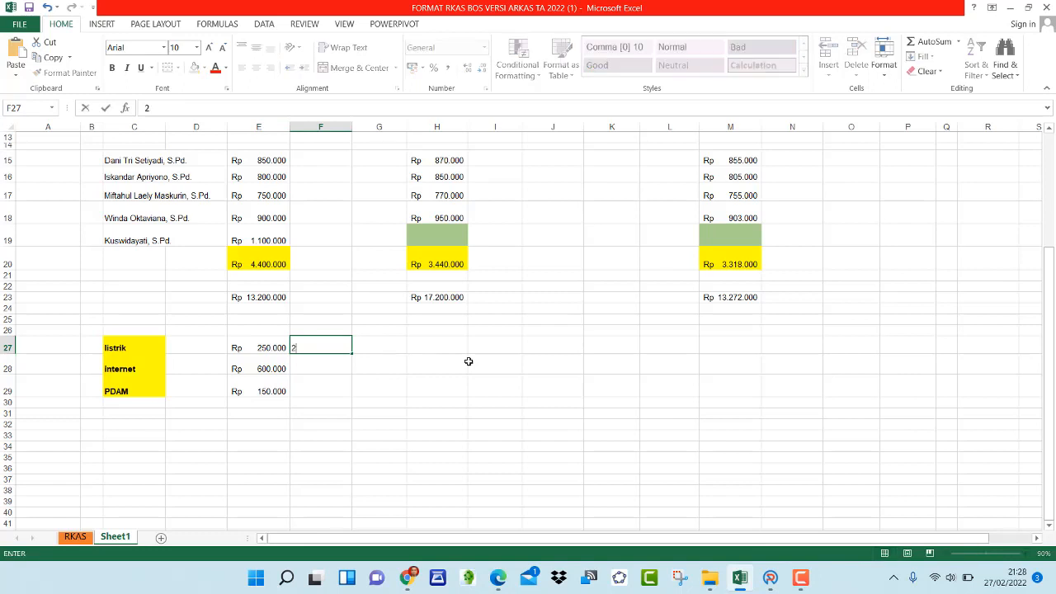
type("000000")
left_click_drag(468, 361, 464, 380)
left_click(331, 348)
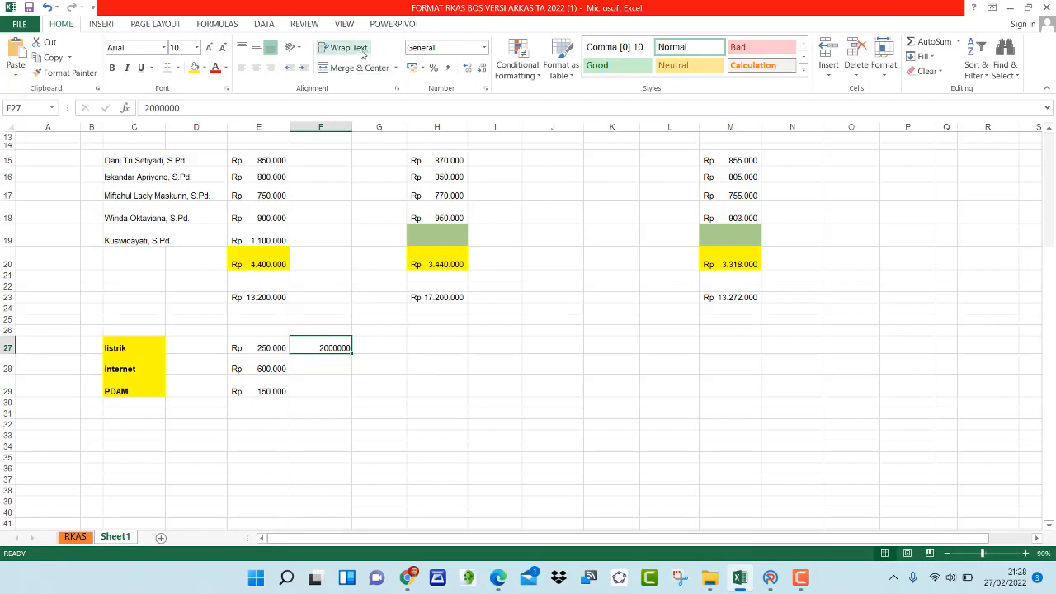
Apply the Accounting number format to that new cell
left_click(468, 52)
left_click(483, 49)
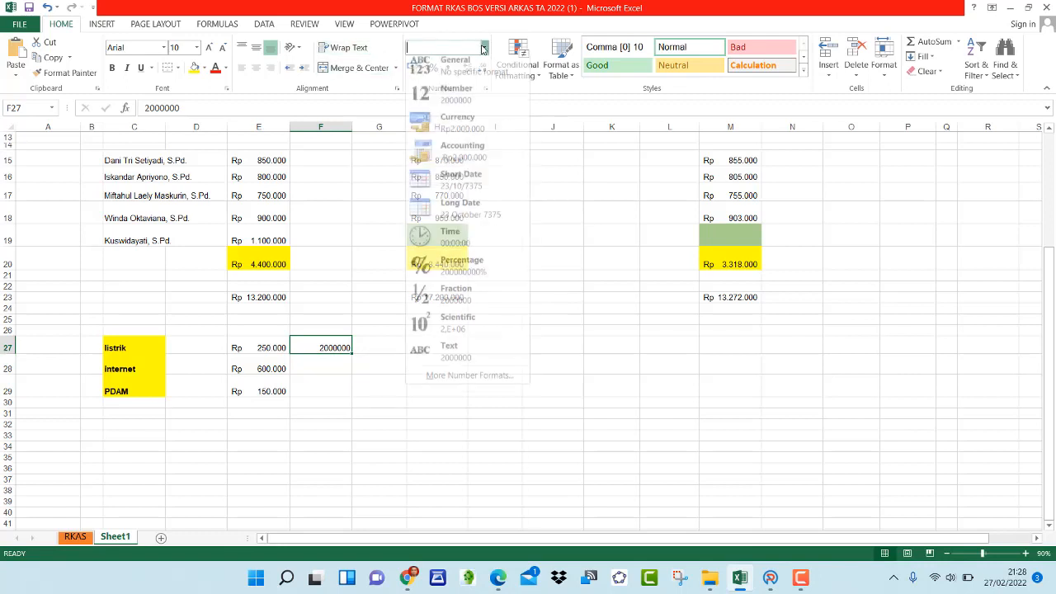
left_click(462, 156)
Correct the new listrik value to 200000
double_click(340, 348)
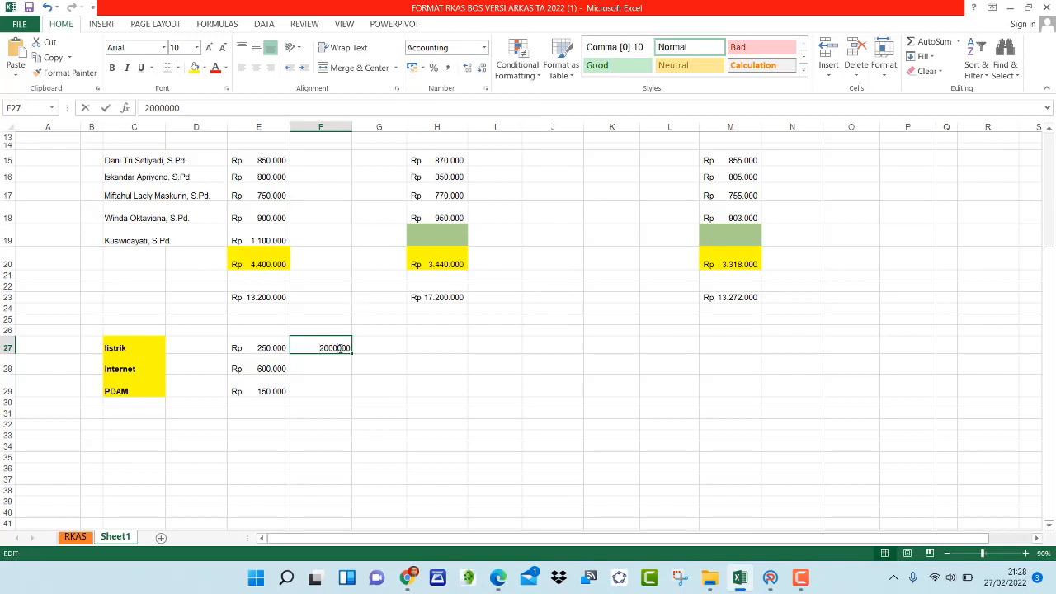
key("BackSpace")
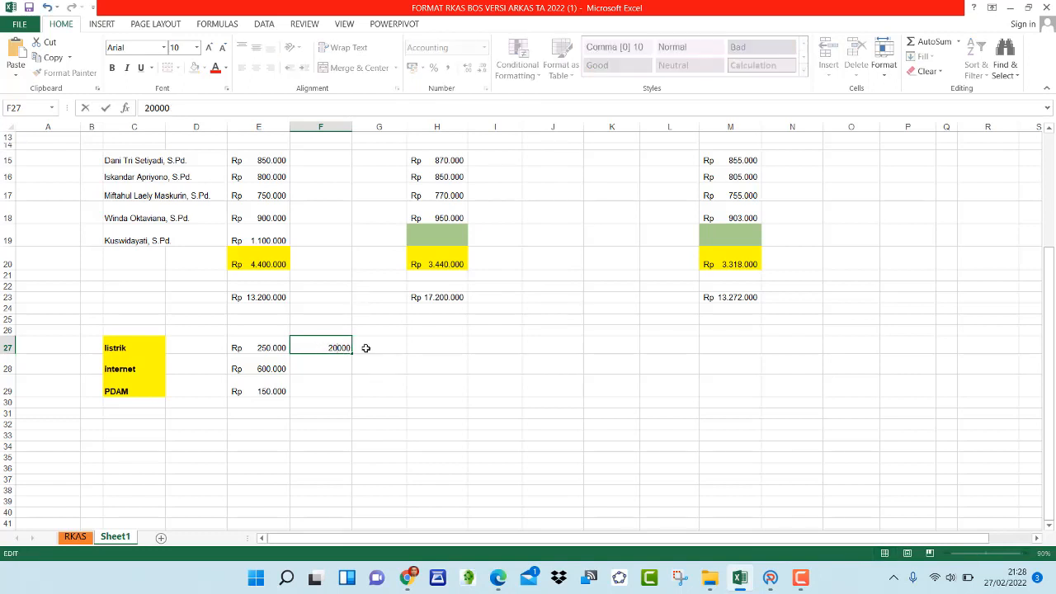
key("Return")
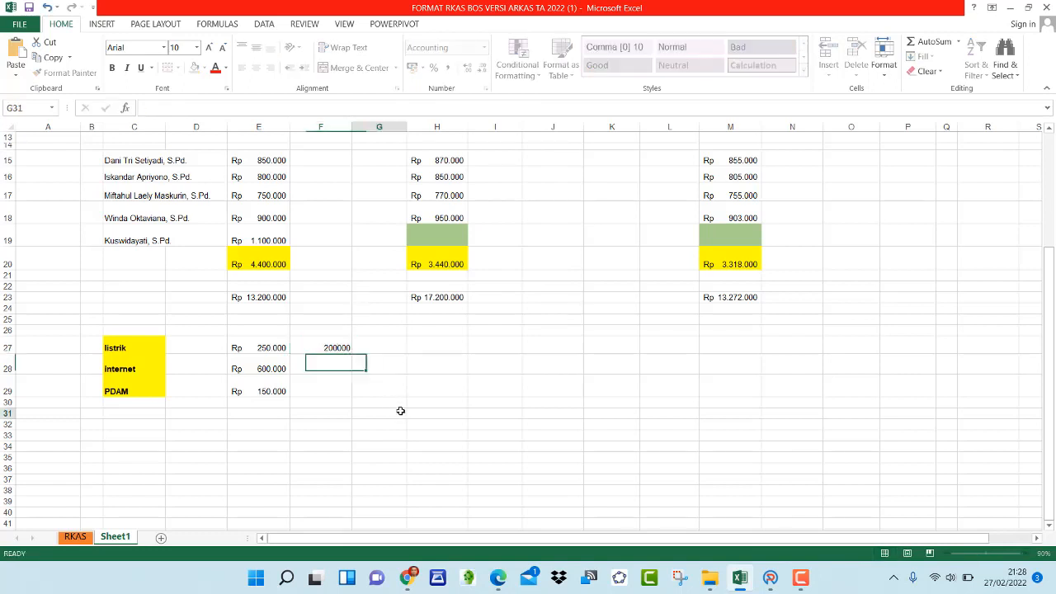
left_click(401, 410)
left_click(339, 347)
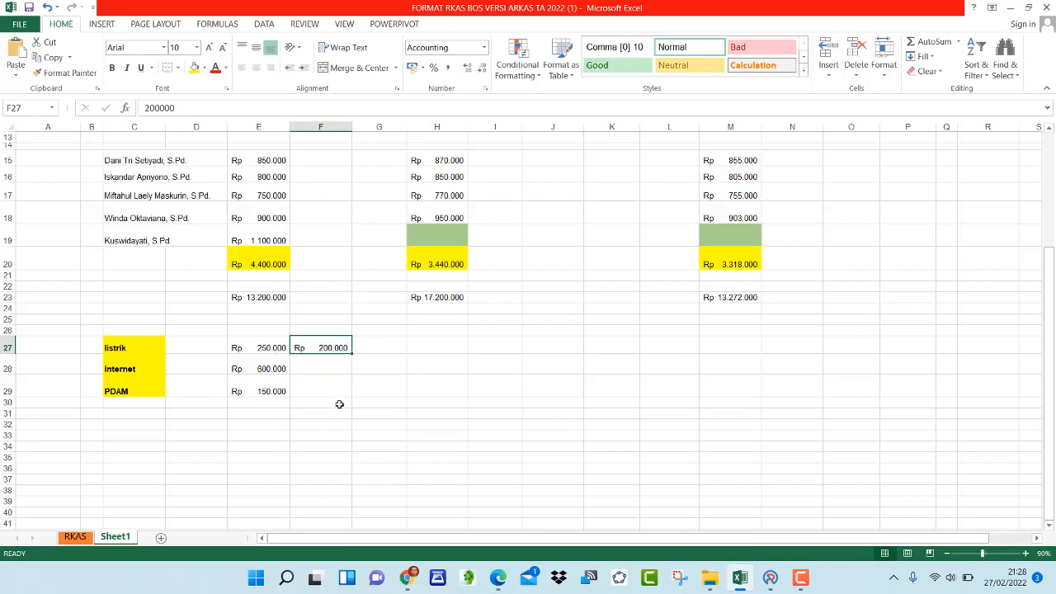
Clear the extra value entered in the cell beside the listrik amount
left_click(277, 347)
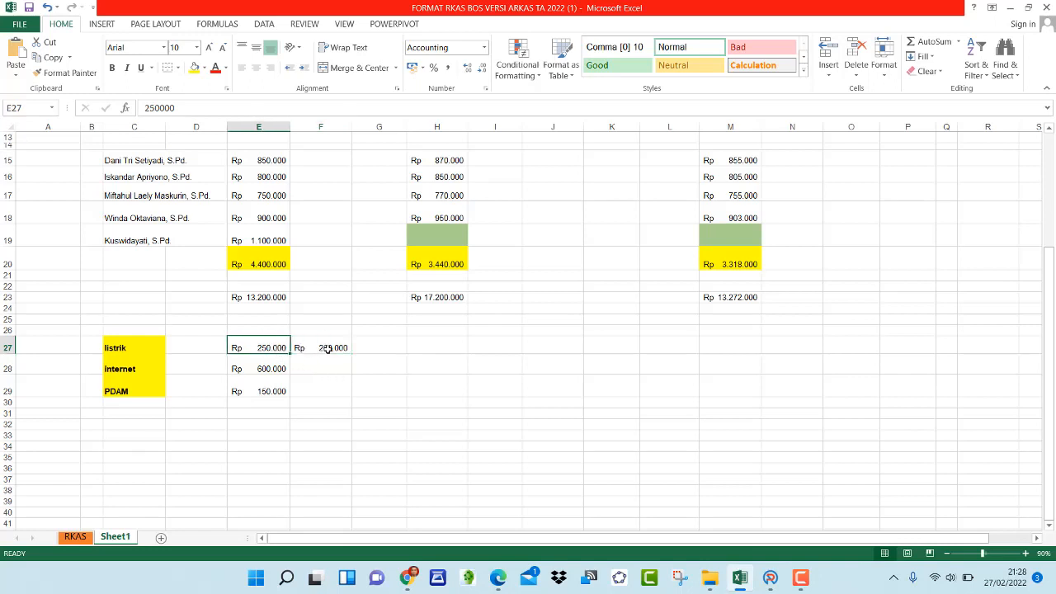
left_click(303, 348)
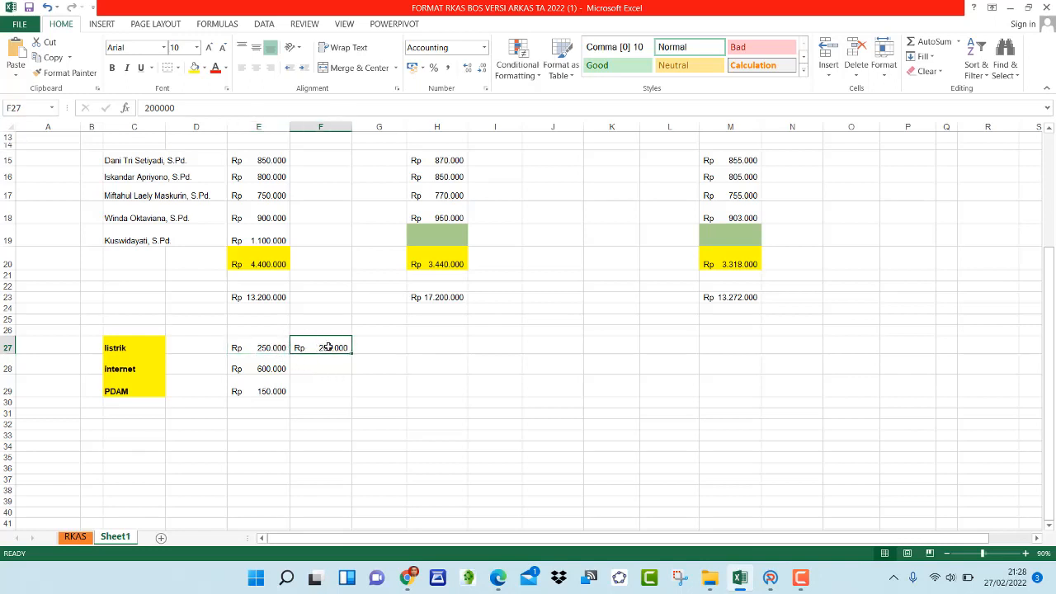
left_click(278, 347)
left_click(318, 347)
left_click(257, 347)
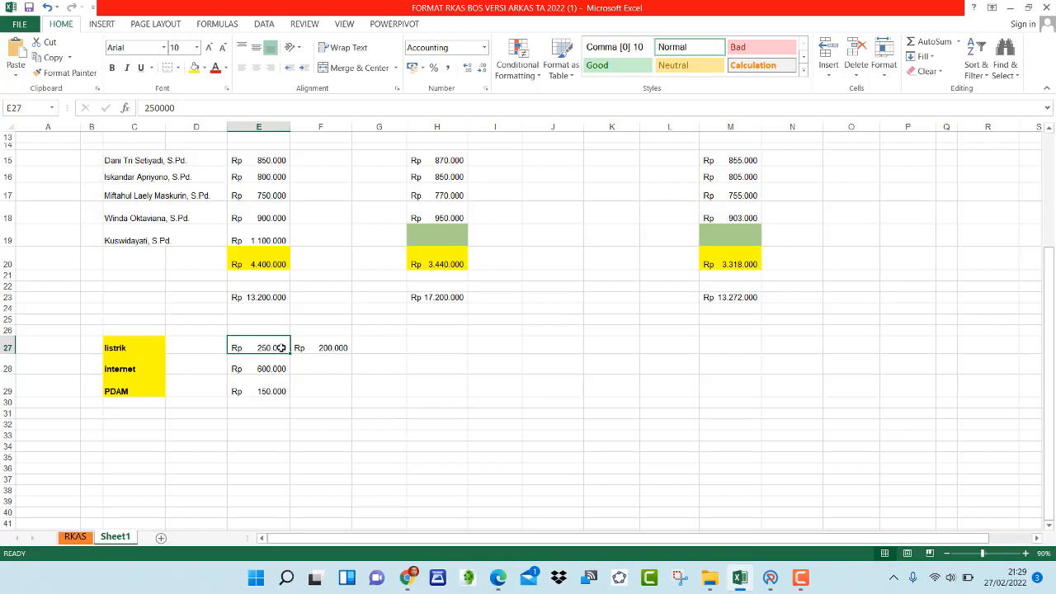
left_click(302, 348)
left_click(270, 347)
left_click(271, 367)
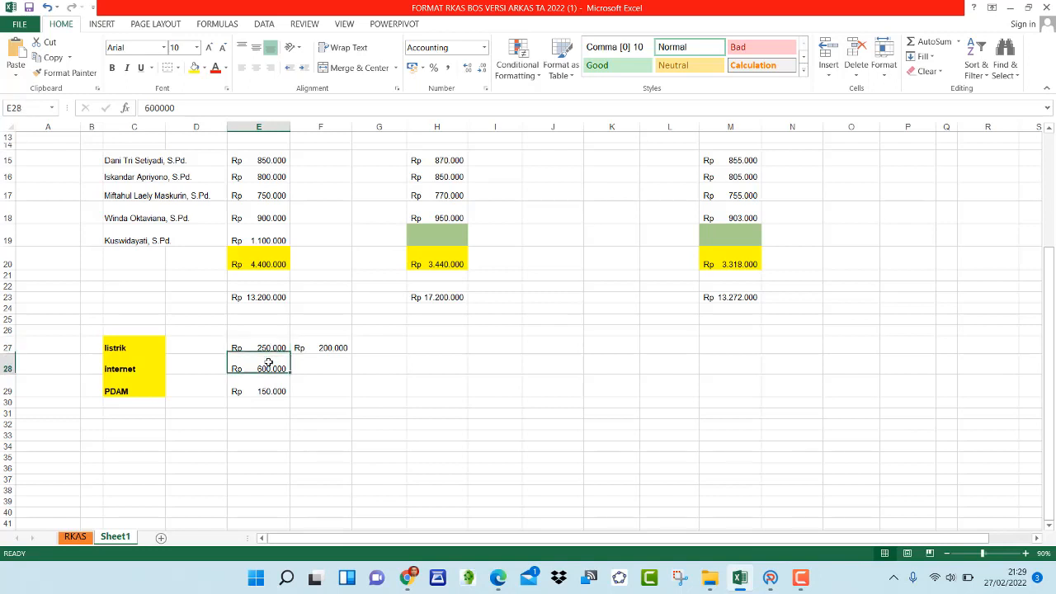
left_click(269, 388)
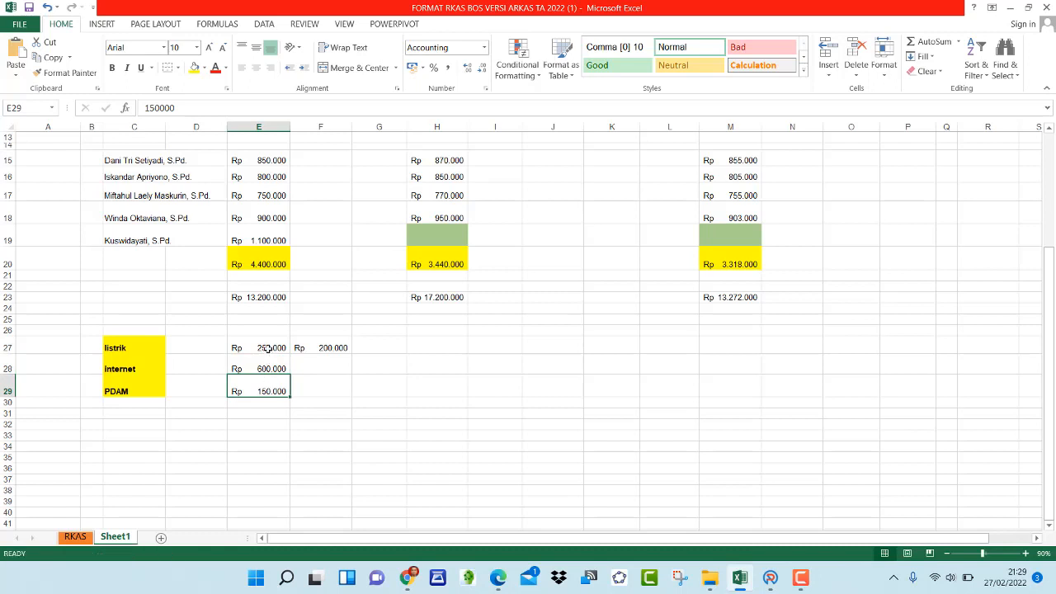
left_click(270, 347)
left_click(266, 368)
left_click(267, 389)
left_click(334, 328)
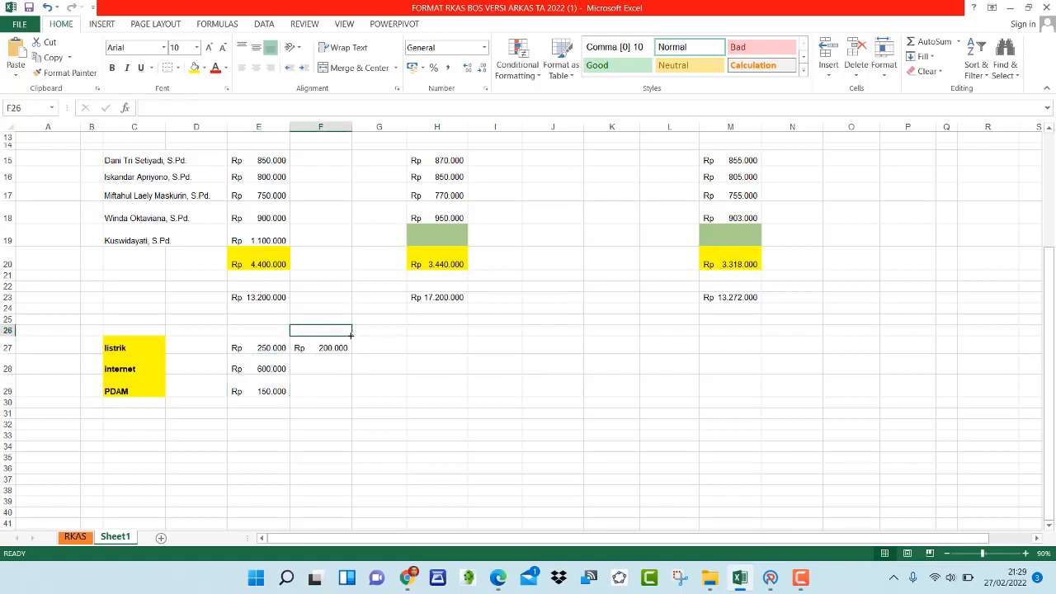
left_click_drag(351, 333, 351, 360)
left_click(338, 386)
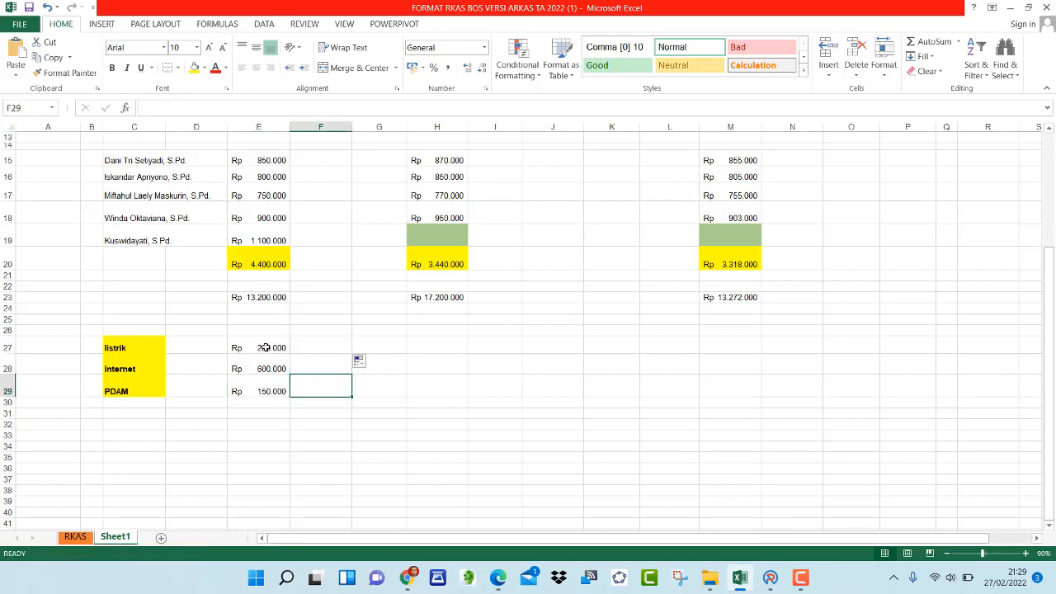
left_click(265, 347)
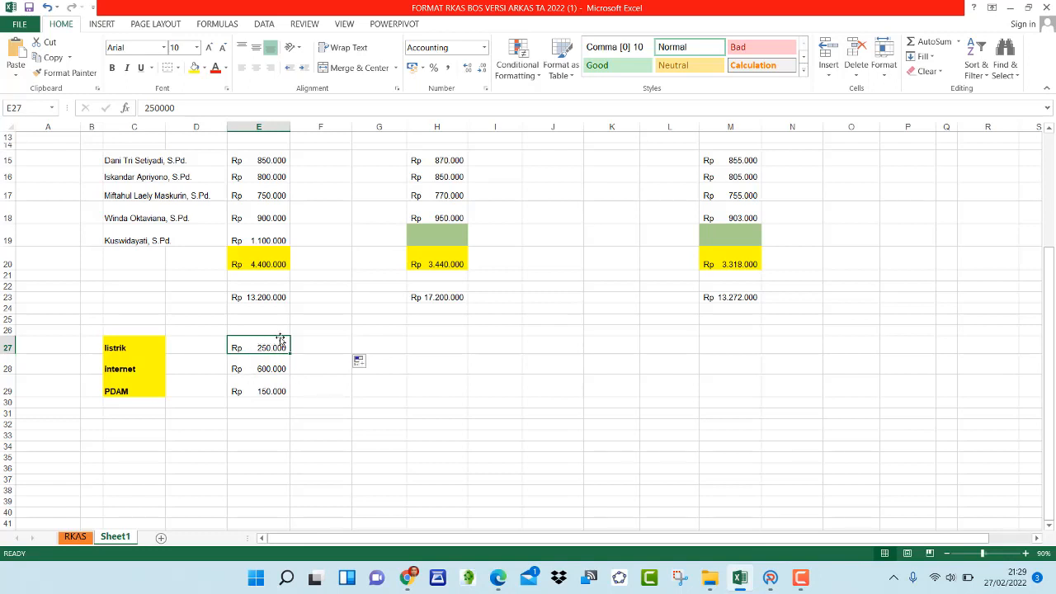
left_click(245, 368)
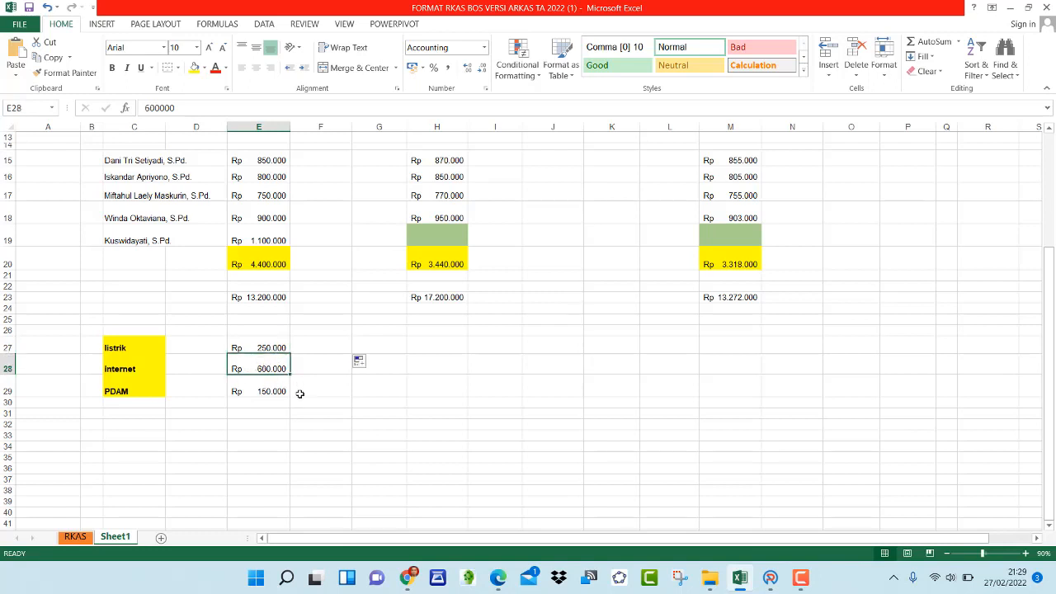
left_click(253, 392)
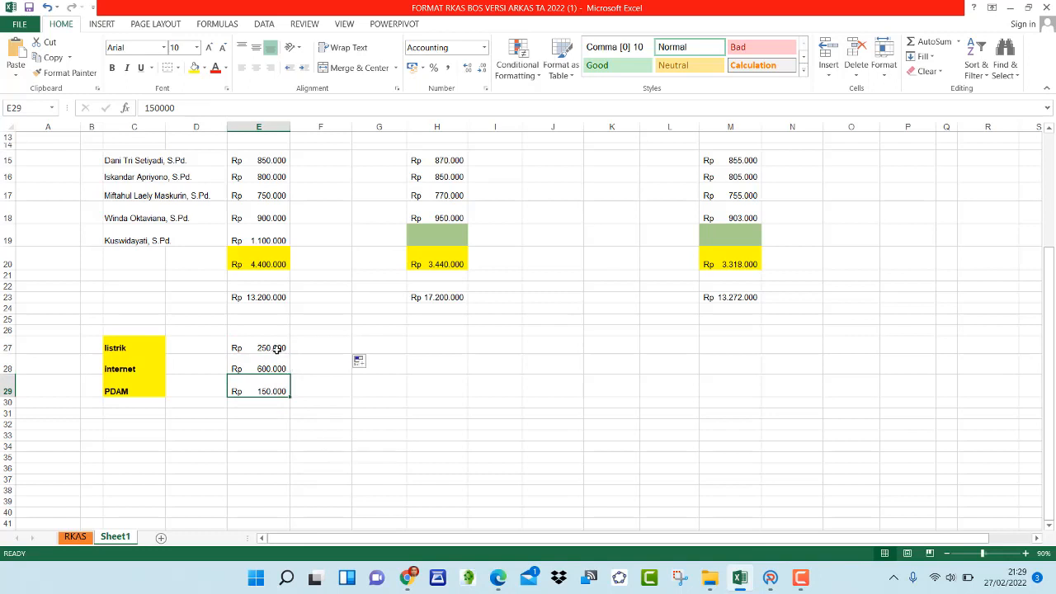
left_click_drag(276, 349, 276, 383)
right_click(276, 385)
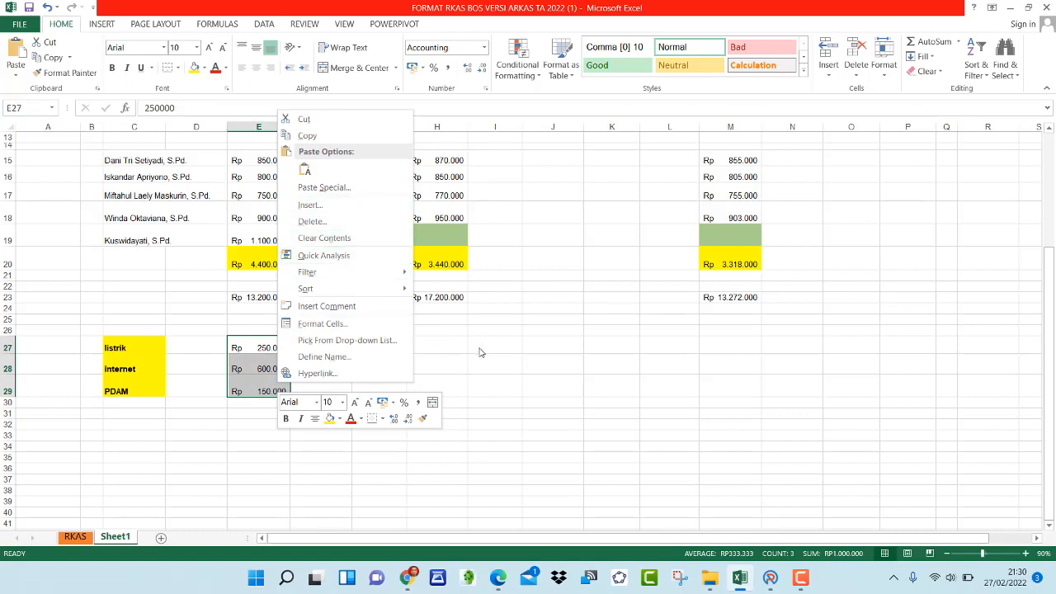
left_click(437, 356)
In H27 enter a formula adding 10000 to the listrik amount and fill it down through PDAM
left_click(435, 344)
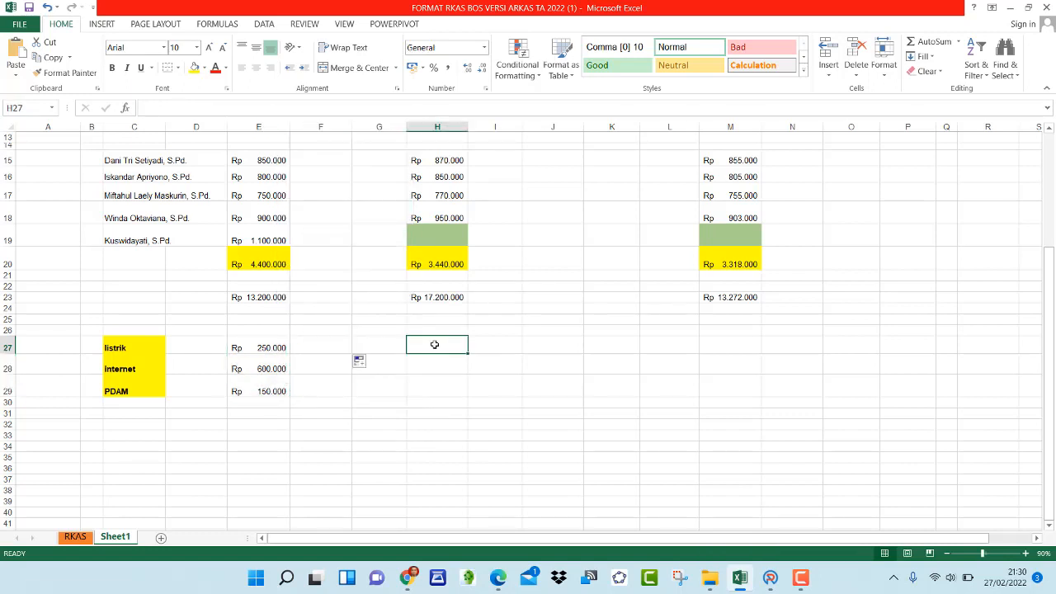
type("=")
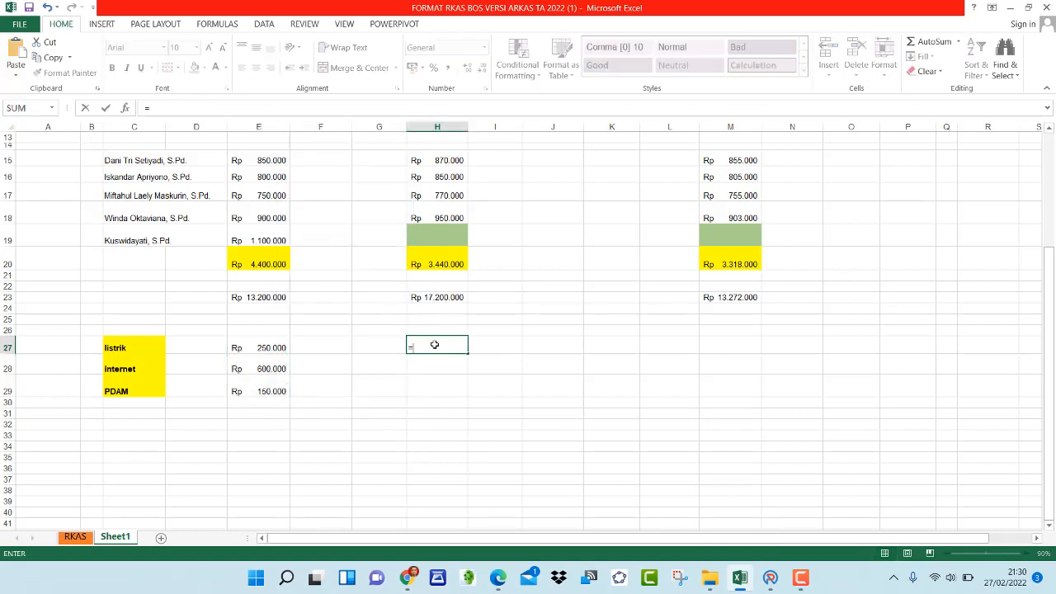
left_click(275, 349)
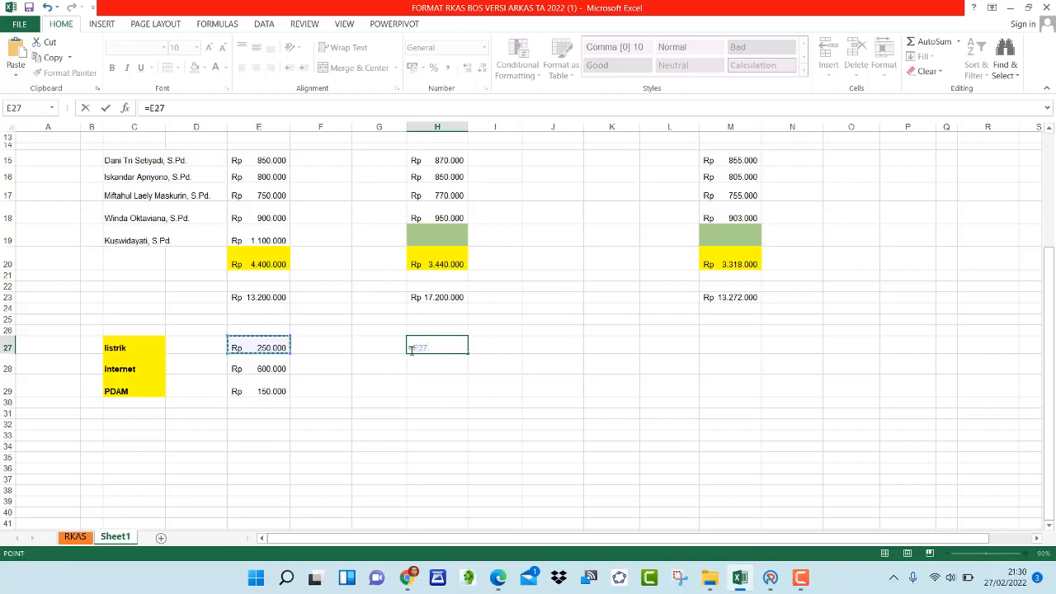
type("+10000")
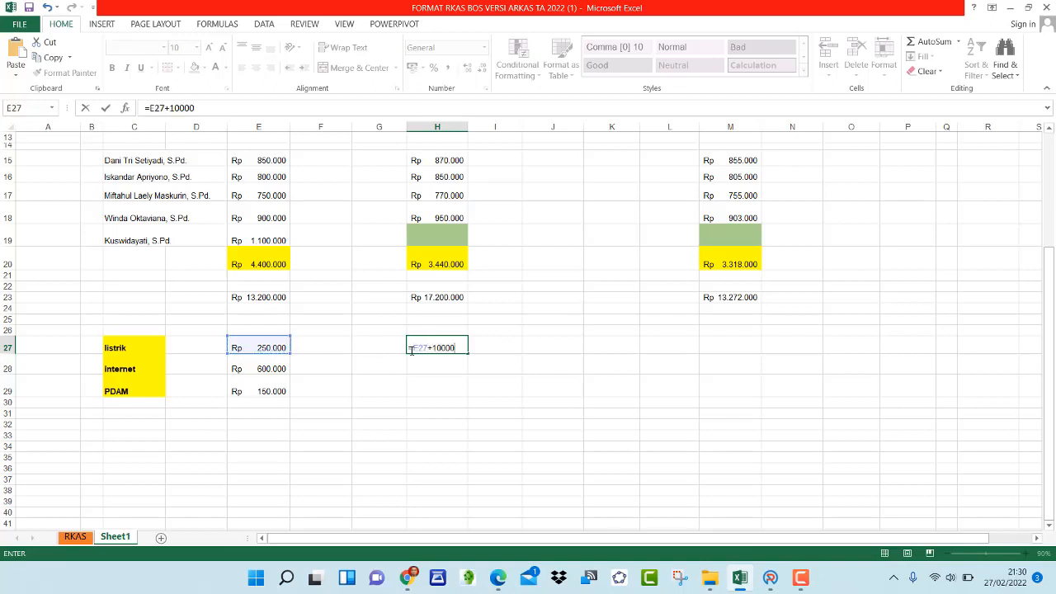
key("Return")
left_click(449, 348)
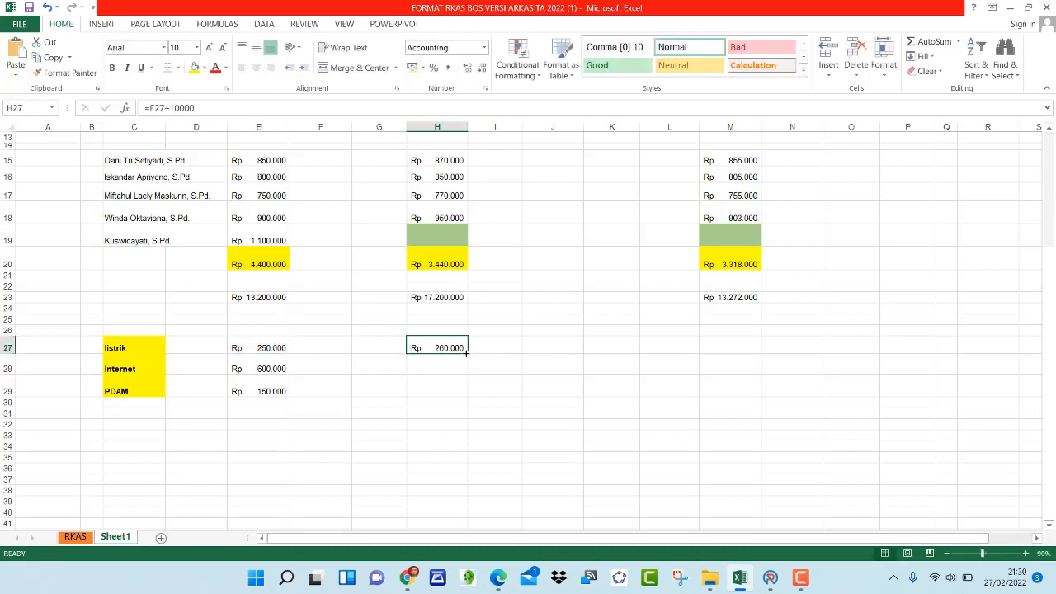
left_click_drag(468, 357, 467, 394)
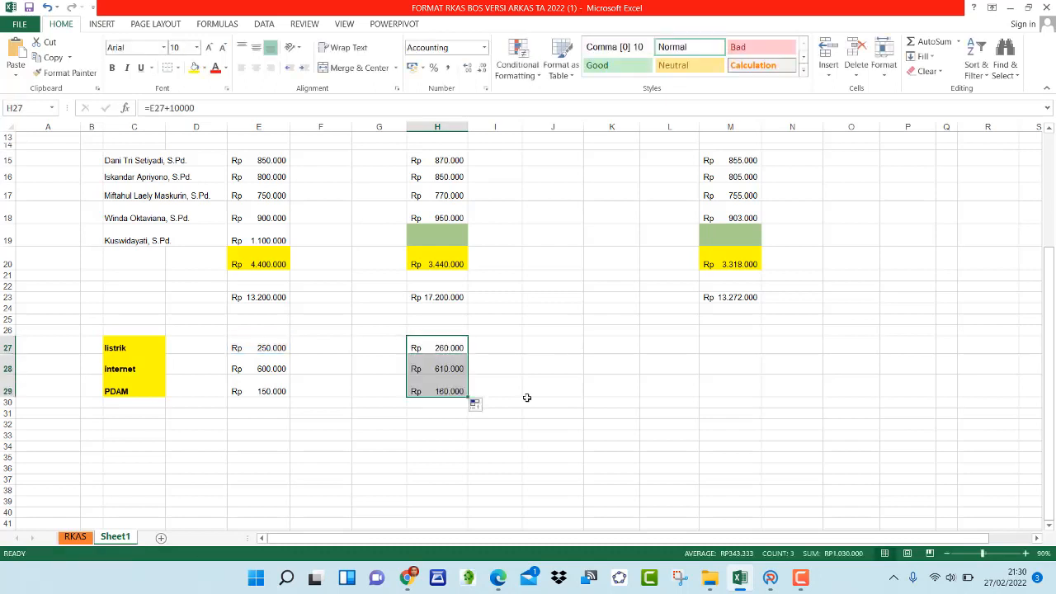
In M27 enter a formula adding 5000 to the H27 value and fill it down through PDAM
left_click(711, 348)
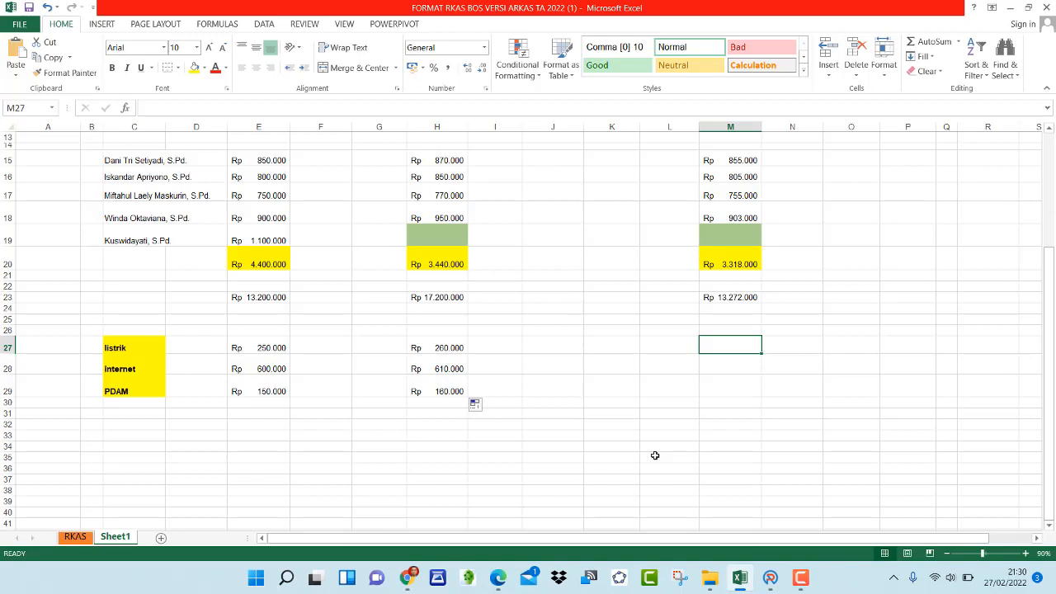
type("=")
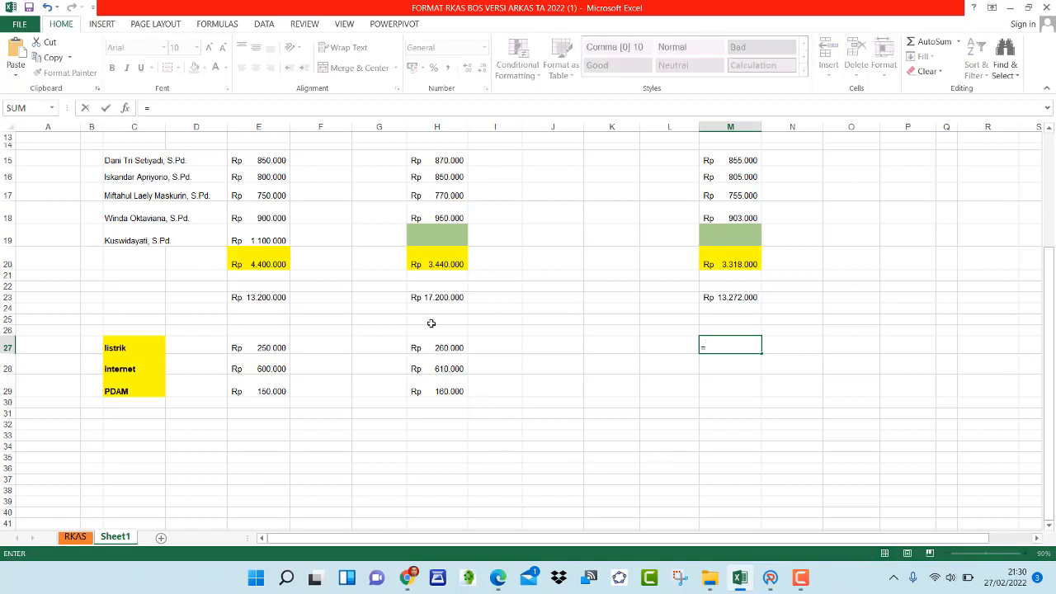
left_click(412, 348)
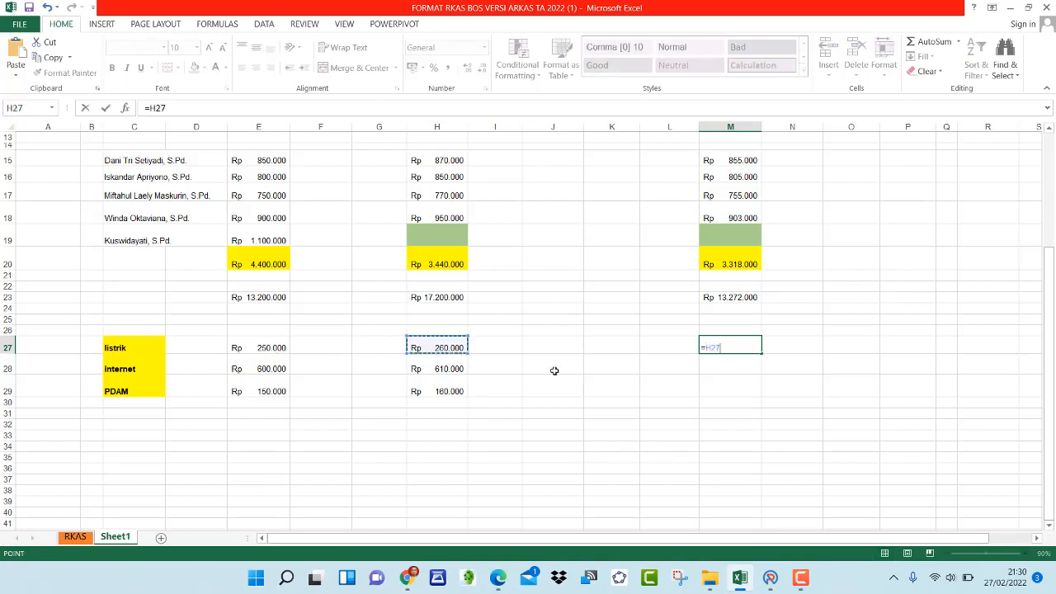
type("+500")
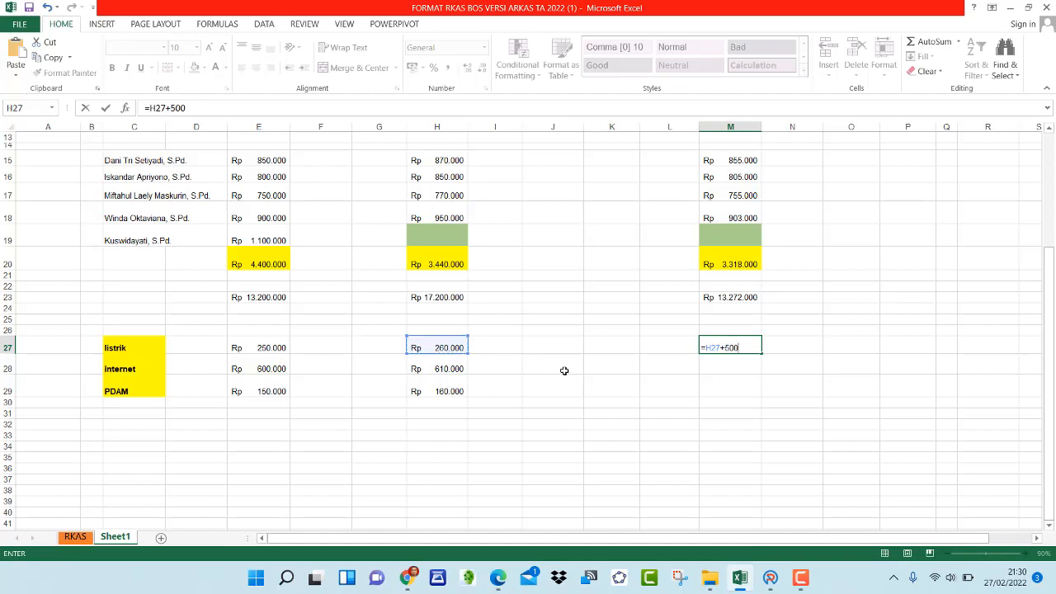
type("00")
key("Return")
left_click(734, 345)
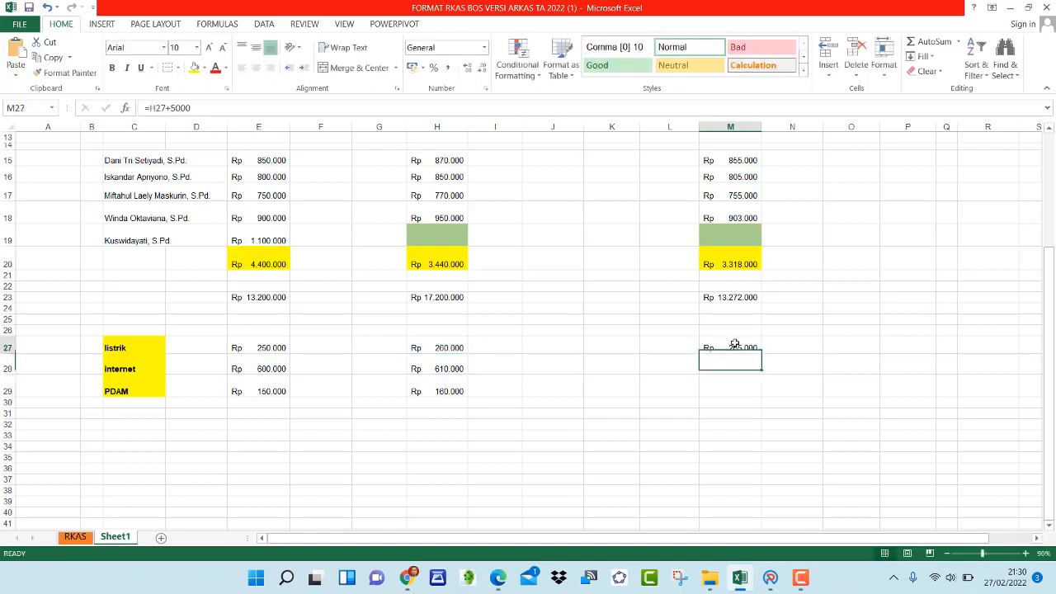
left_click_drag(761, 358, 745, 394)
left_click(655, 418)
left_click(723, 353)
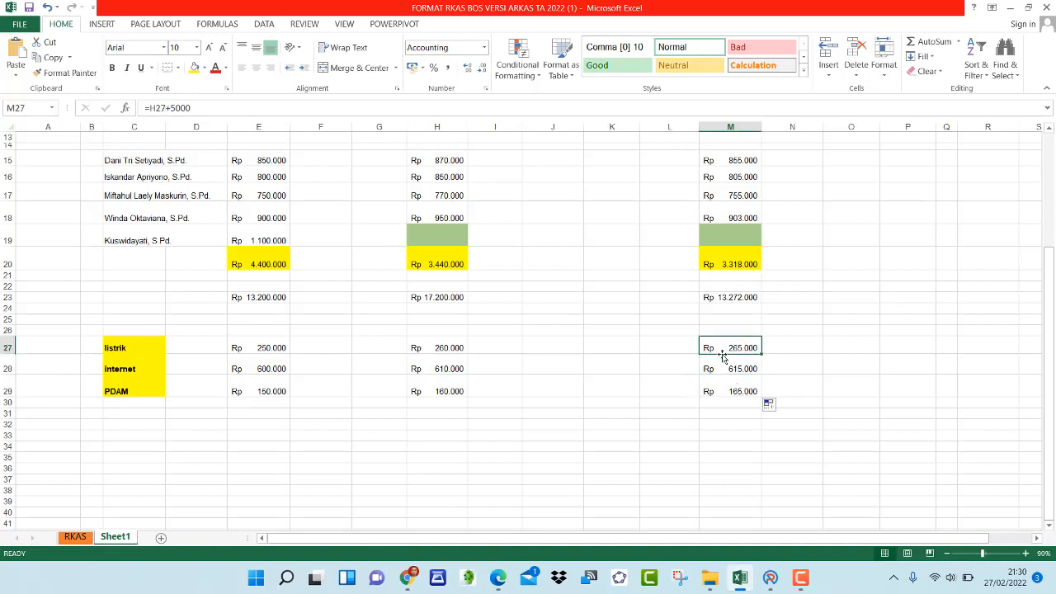
left_click(441, 348)
left_click(441, 364)
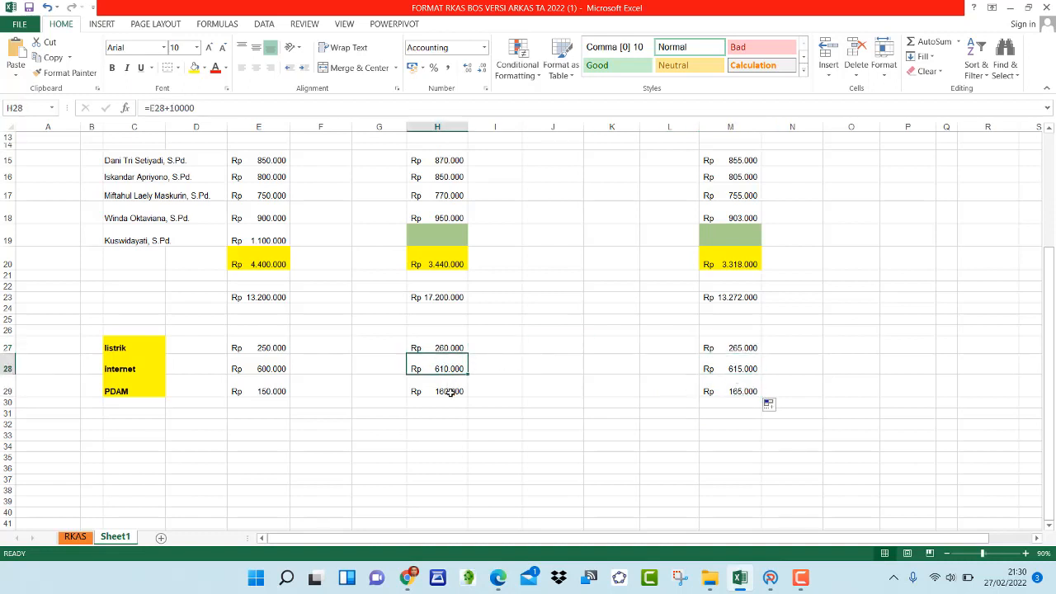
left_click(271, 347)
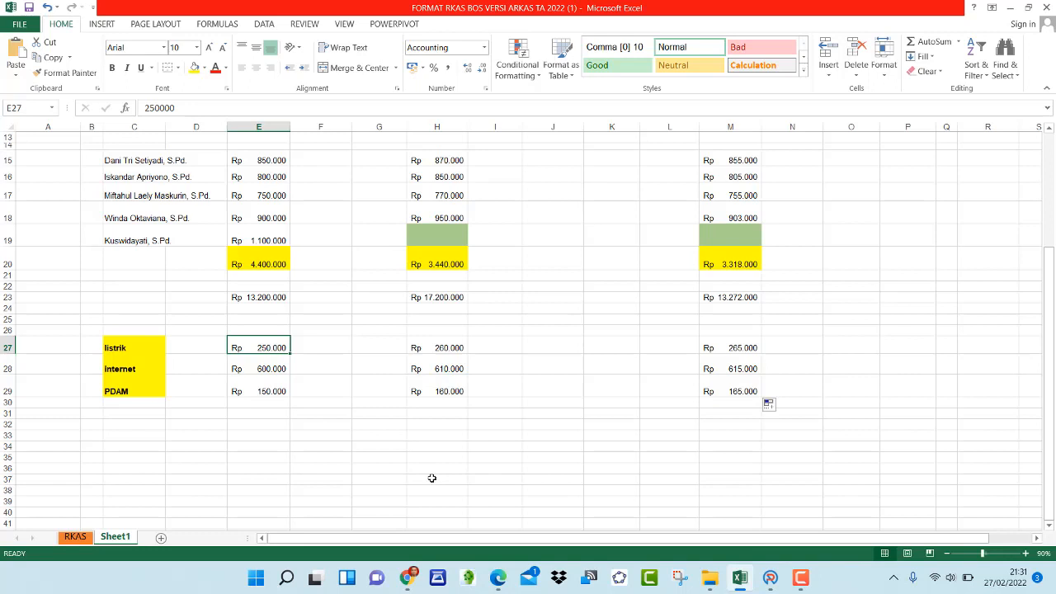
left_click(118, 347)
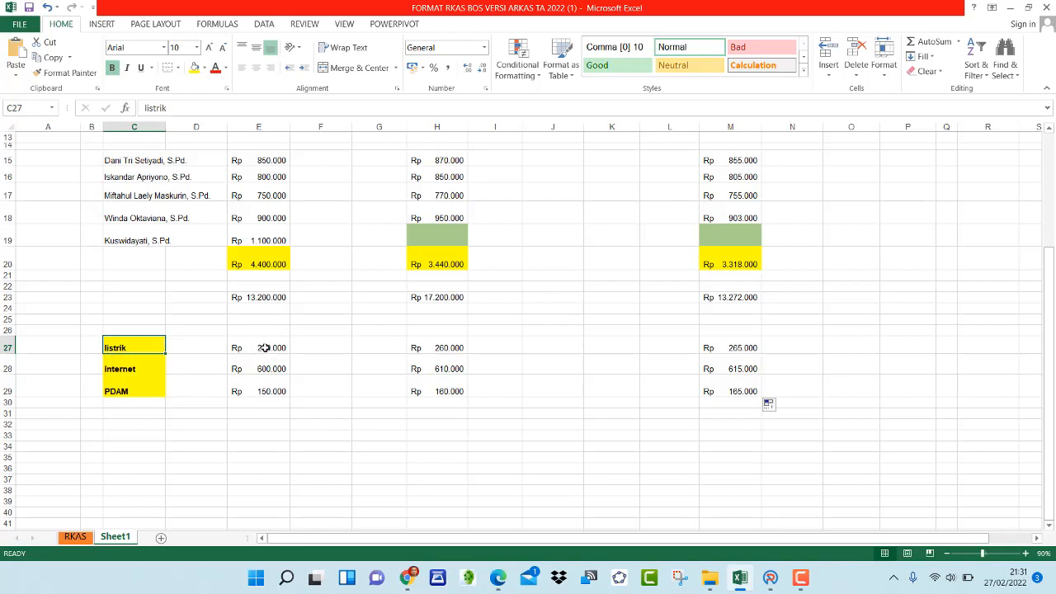
Switch to ARKAS and open the Kertas Kerja worksheet with BOS Reguler as the funding source
left_click(770, 578)
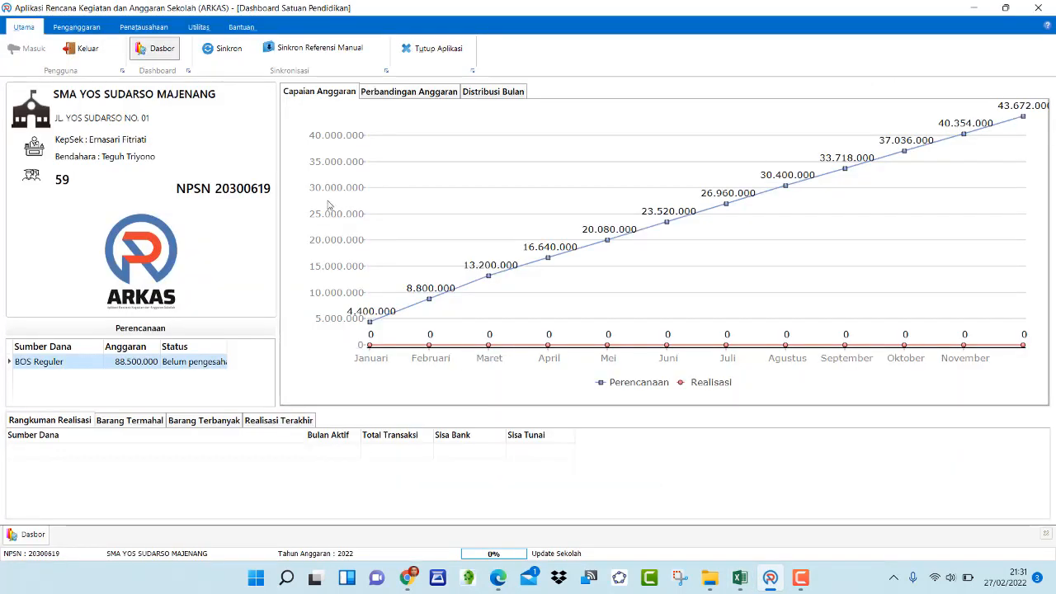
left_click(77, 32)
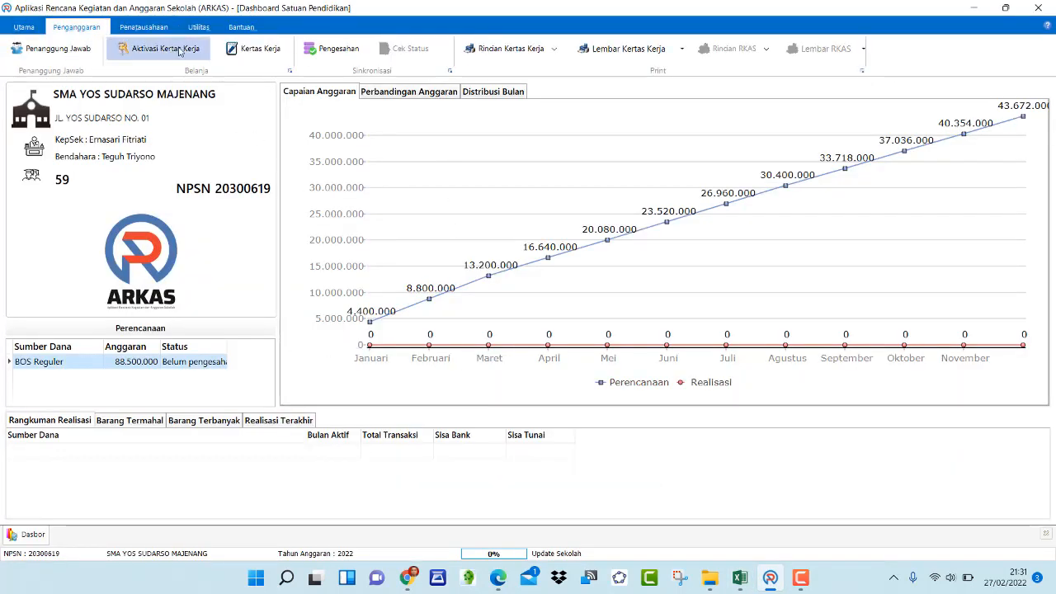
left_click(254, 51)
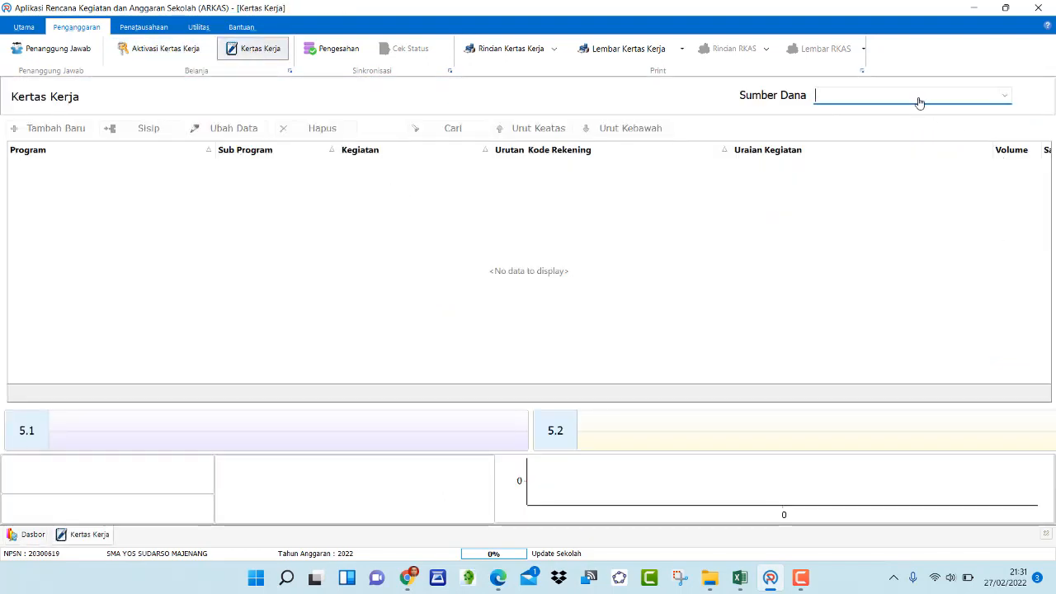
left_click(921, 102)
left_click(916, 111)
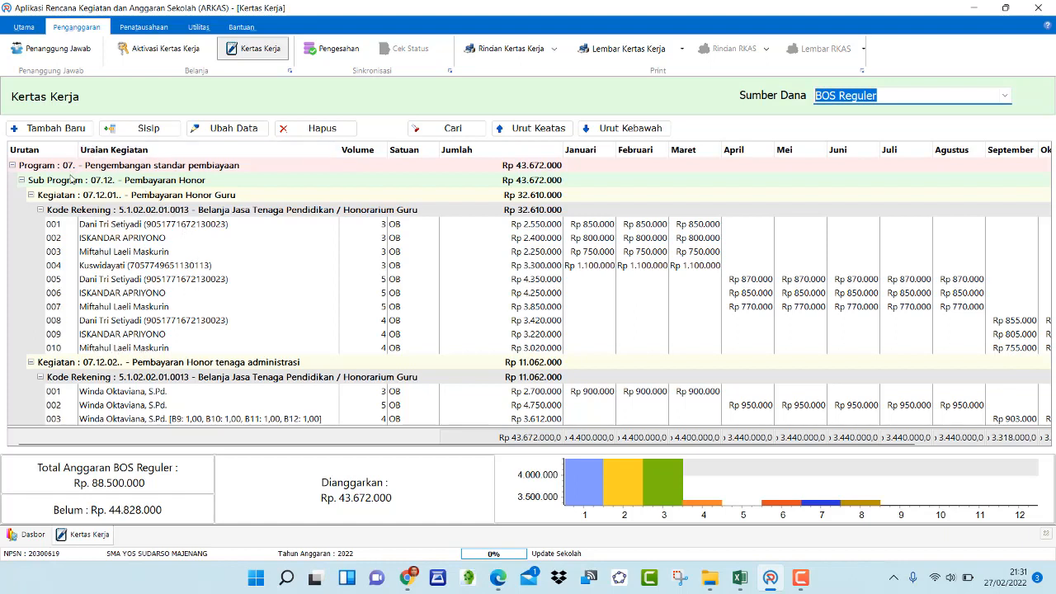
Start a new worksheet entry and choose the Kegiatan Pembayaran Rek Listrik by searching for istrik
left_click(46, 130)
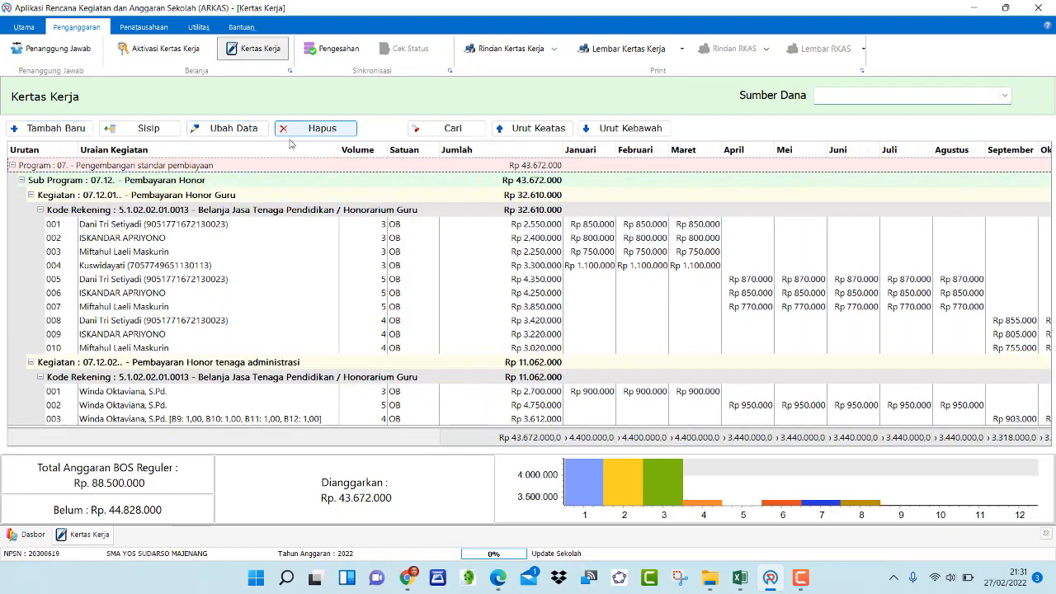
left_click(56, 129)
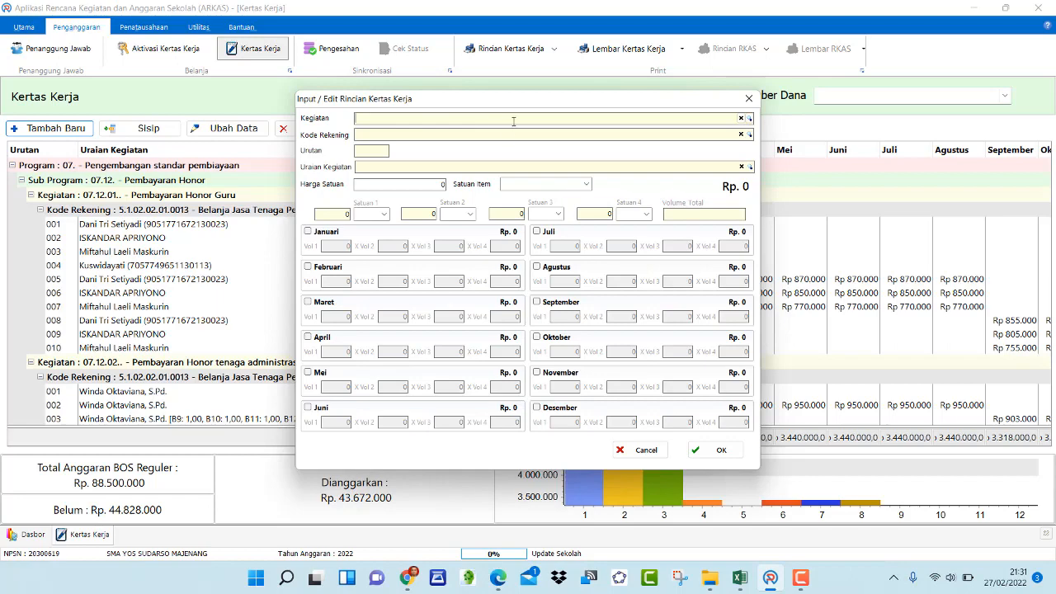
left_click(513, 121)
type("istr")
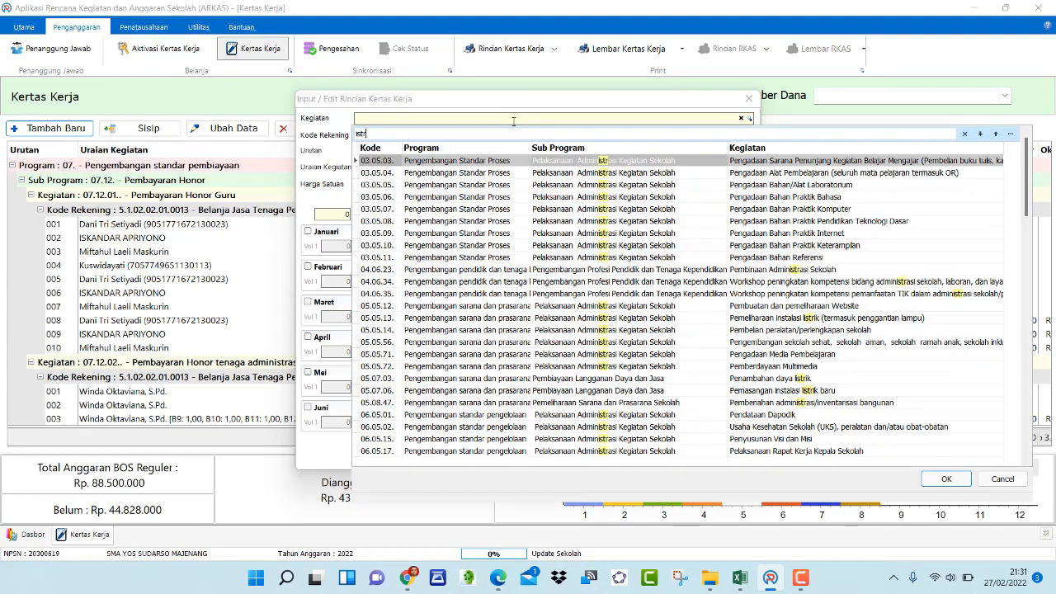
type("ik")
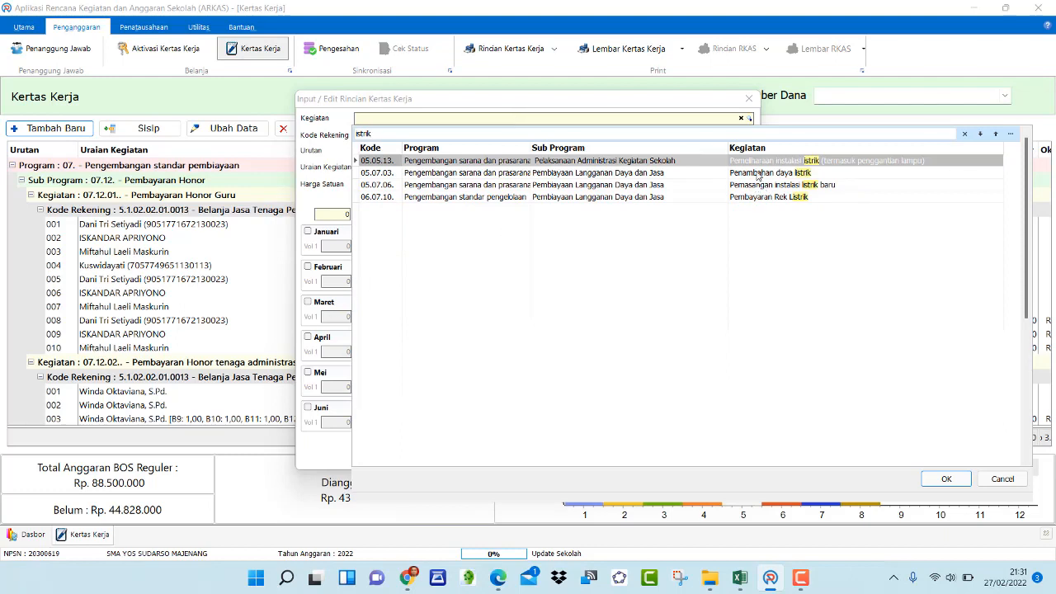
double_click(606, 198)
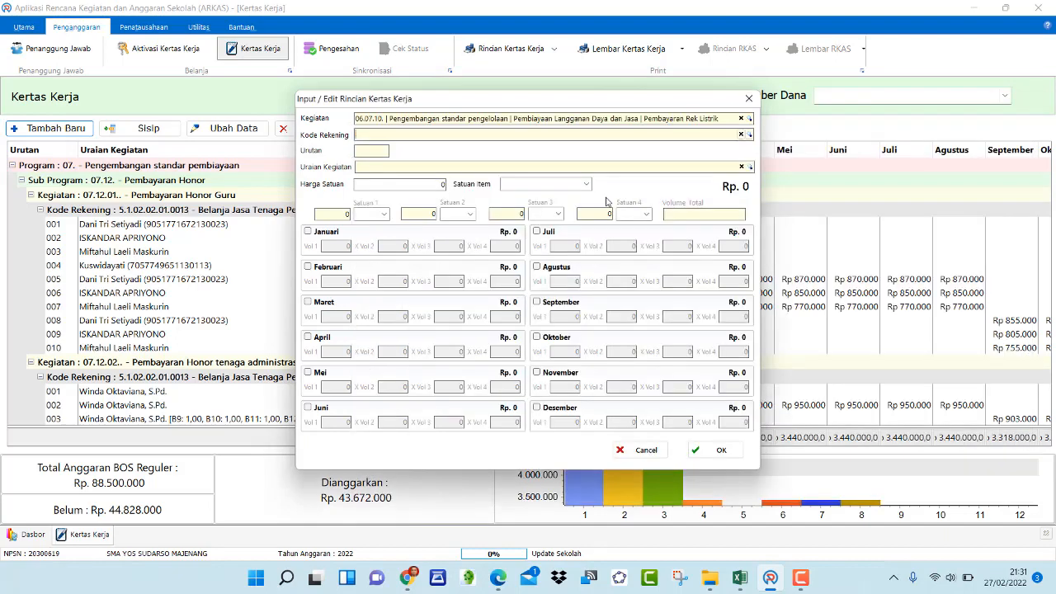
Set the Kode Rekening to 5.1.02.02.01.0061 Belanja Tagihan Listrik by searching the account list for listri
left_click(434, 134)
type("emba")
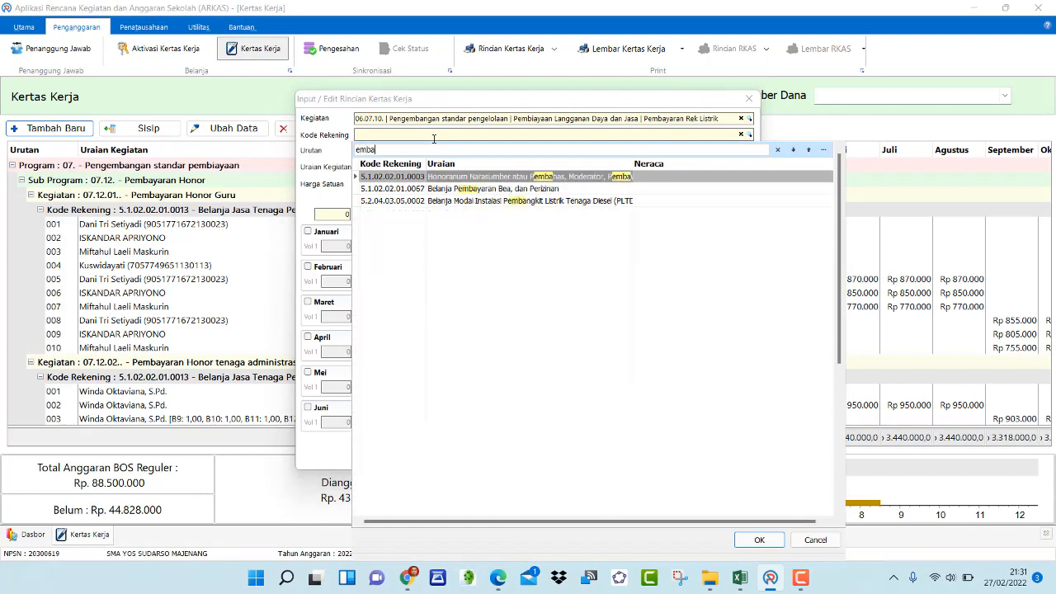
type("yara")
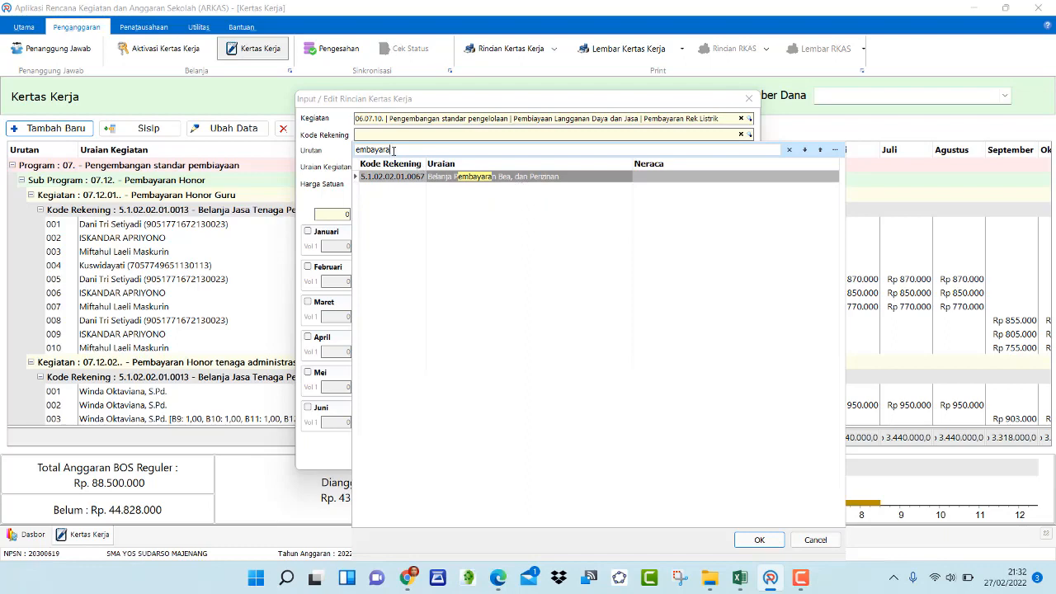
left_click_drag(336, 142, 302, 143)
key("BackSpace")
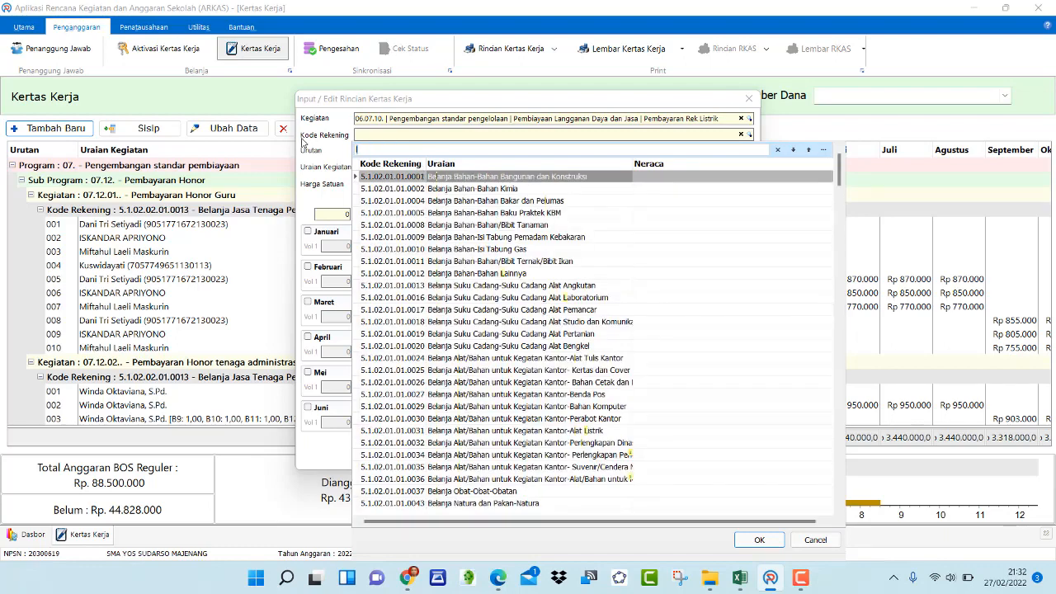
type("listri")
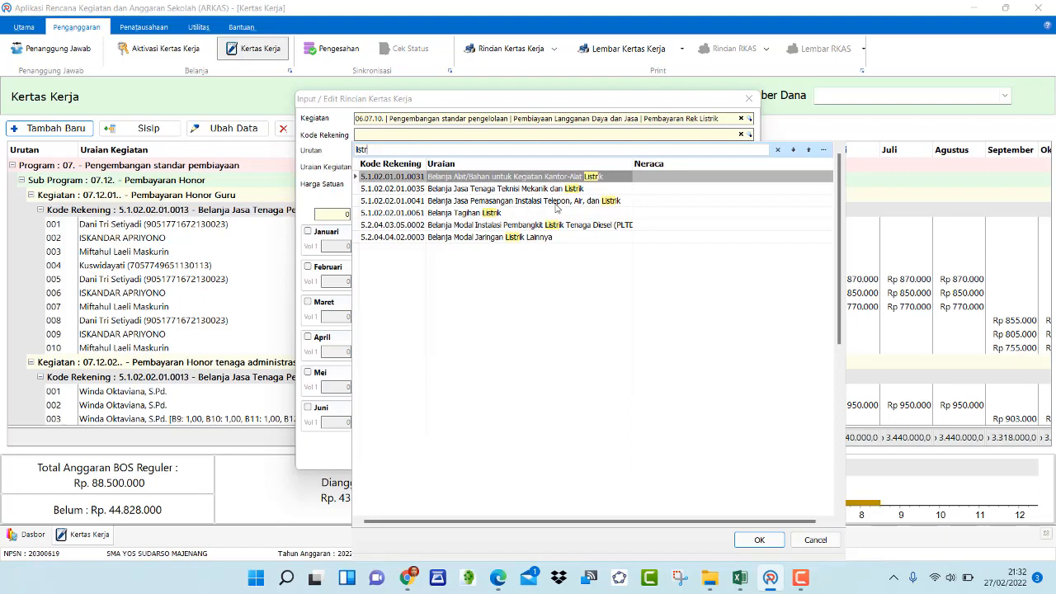
double_click(467, 214)
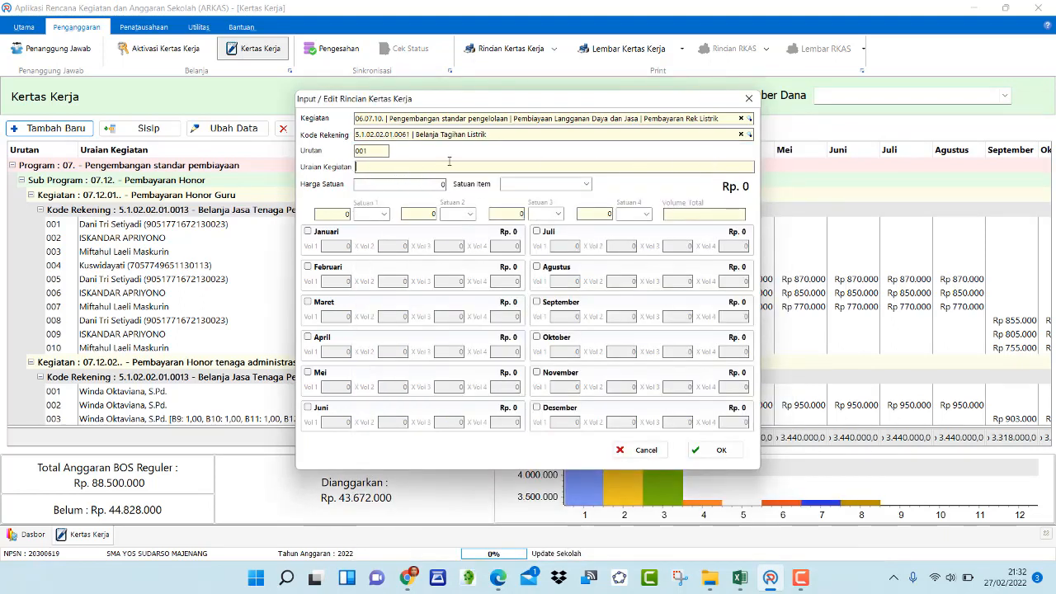
Copy the account name and enter Belanja Tagihan Listrik as the Uraian Kegiatan
left_click_drag(493, 137, 417, 134)
key("ctrl+c")
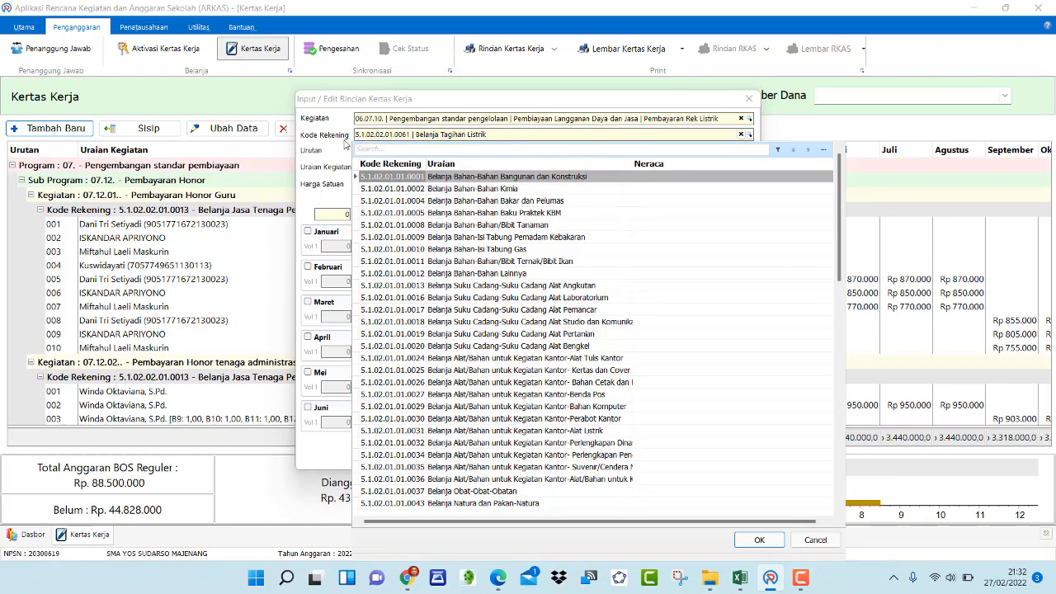
left_click(345, 145)
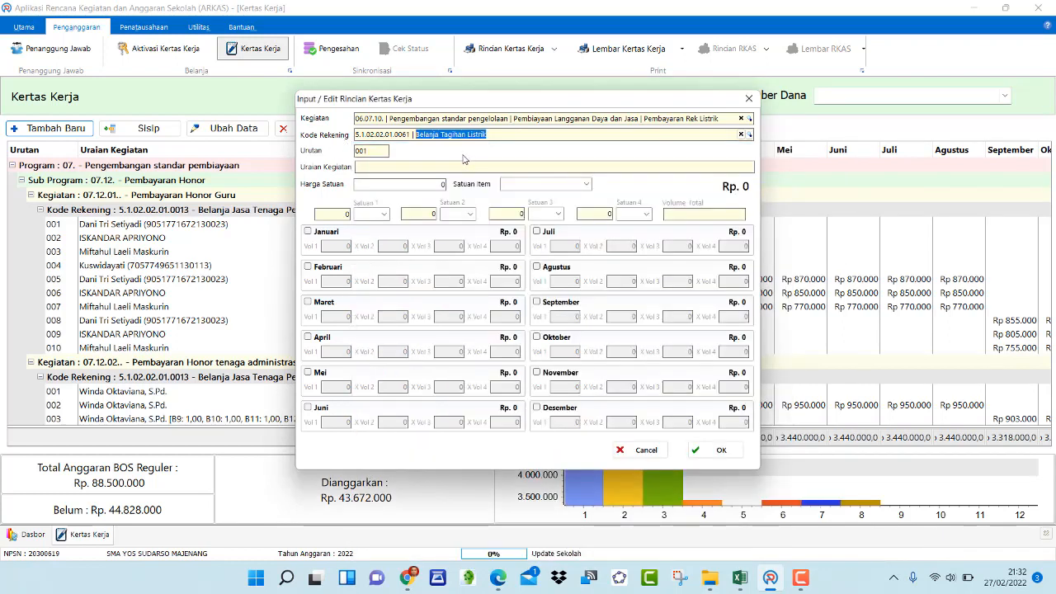
key("ctrl+c")
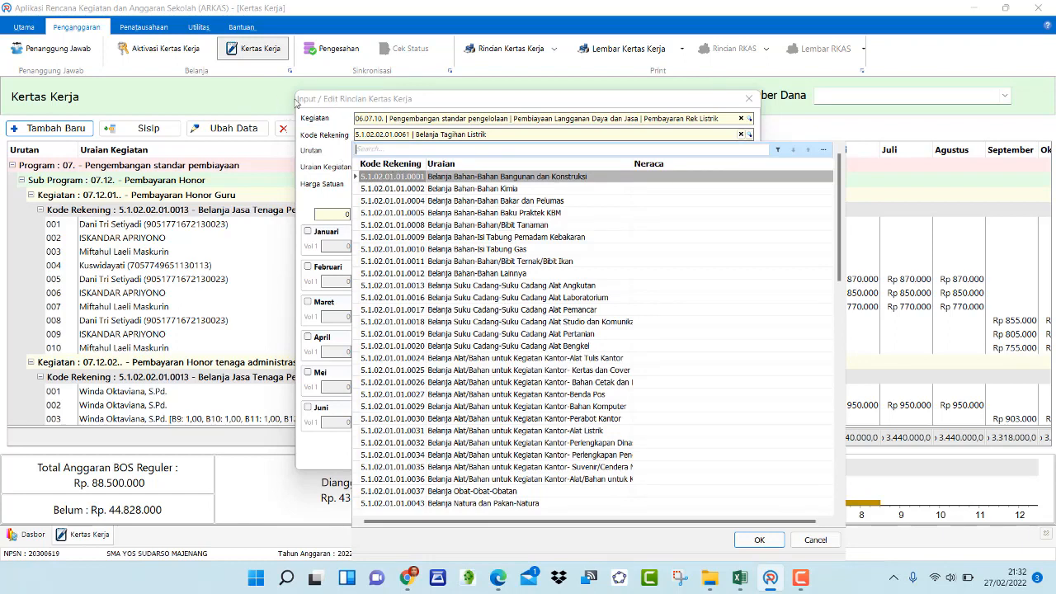
key("Escape")
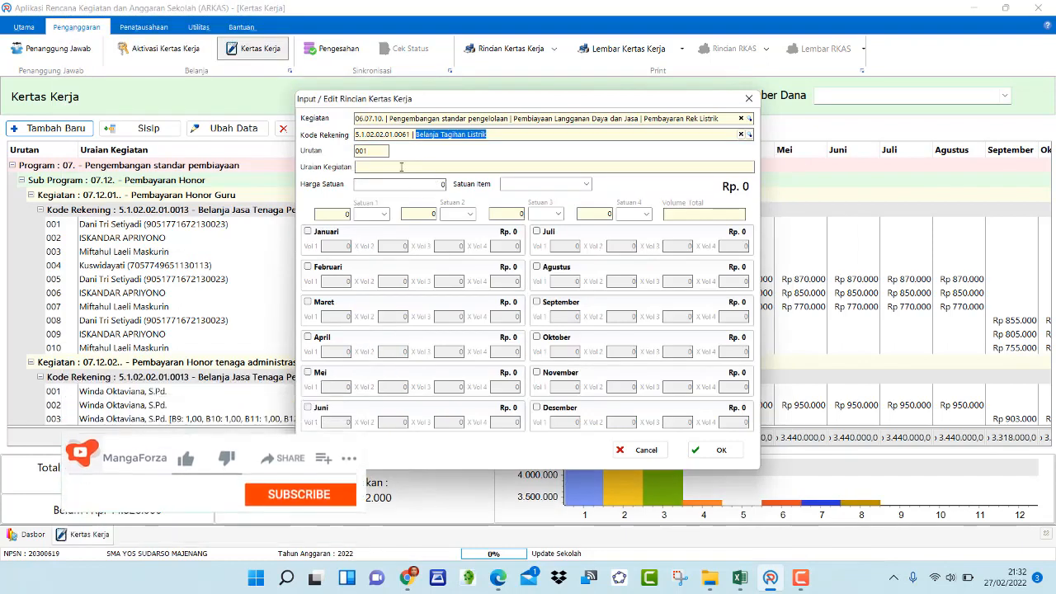
left_click(401, 166)
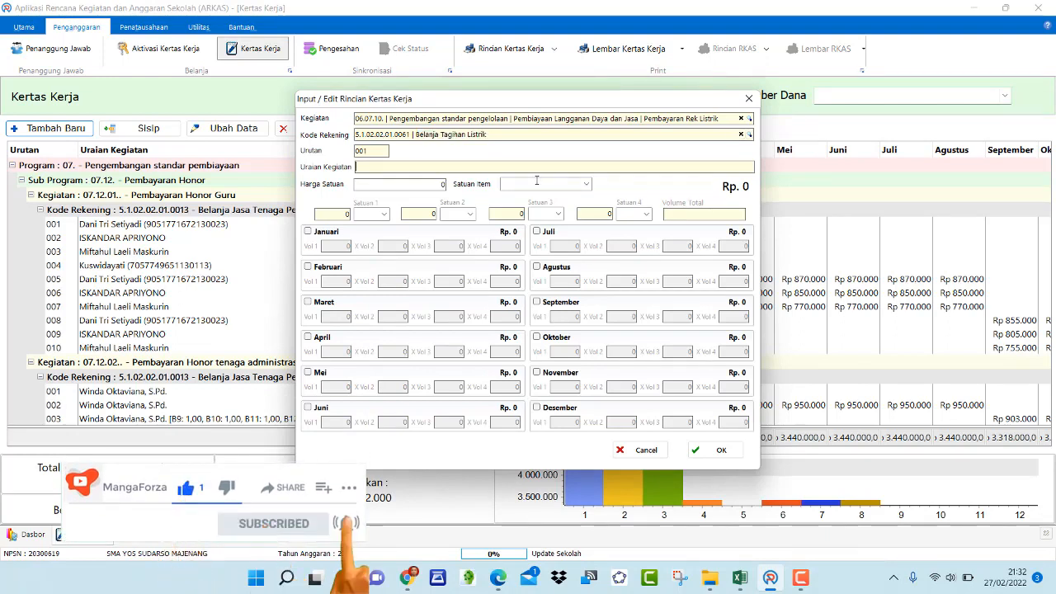
type("Belanja")
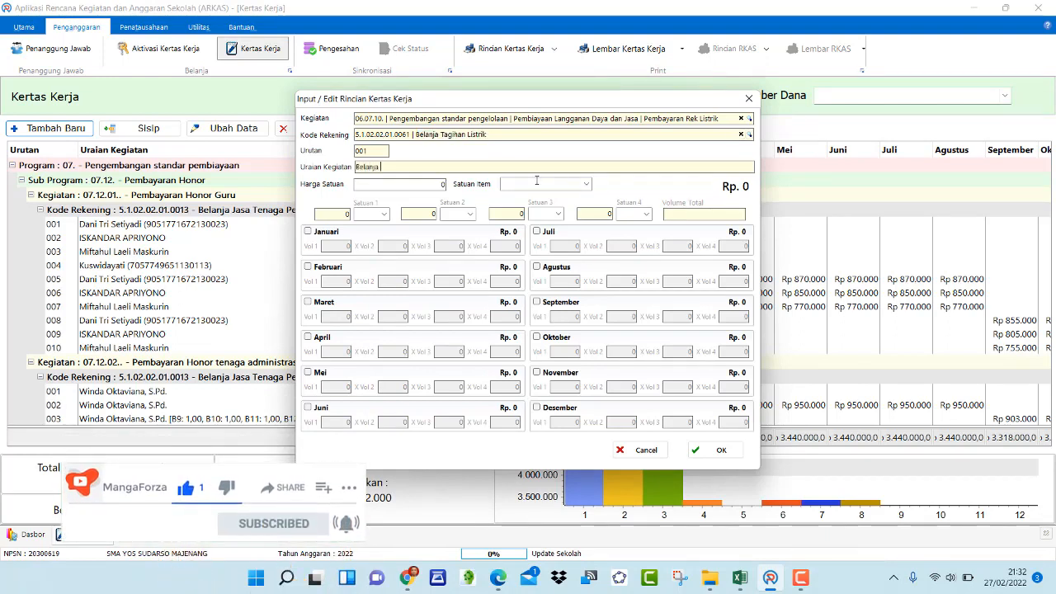
type(" Tagihan Listrik")
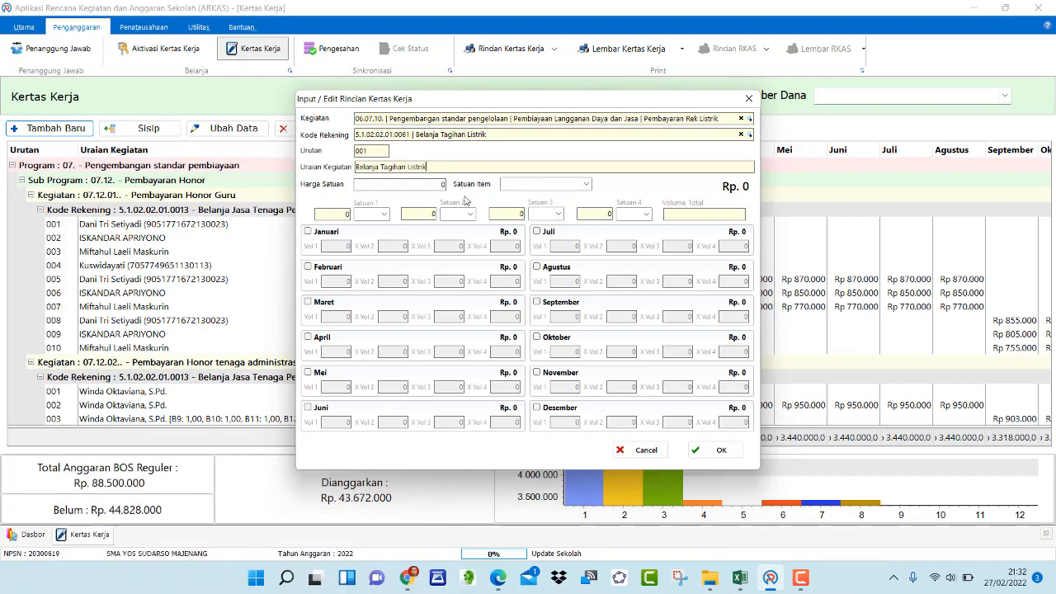
Switch to Excel and review the monthly allocations and the listrik amount in E27
left_click(740, 579)
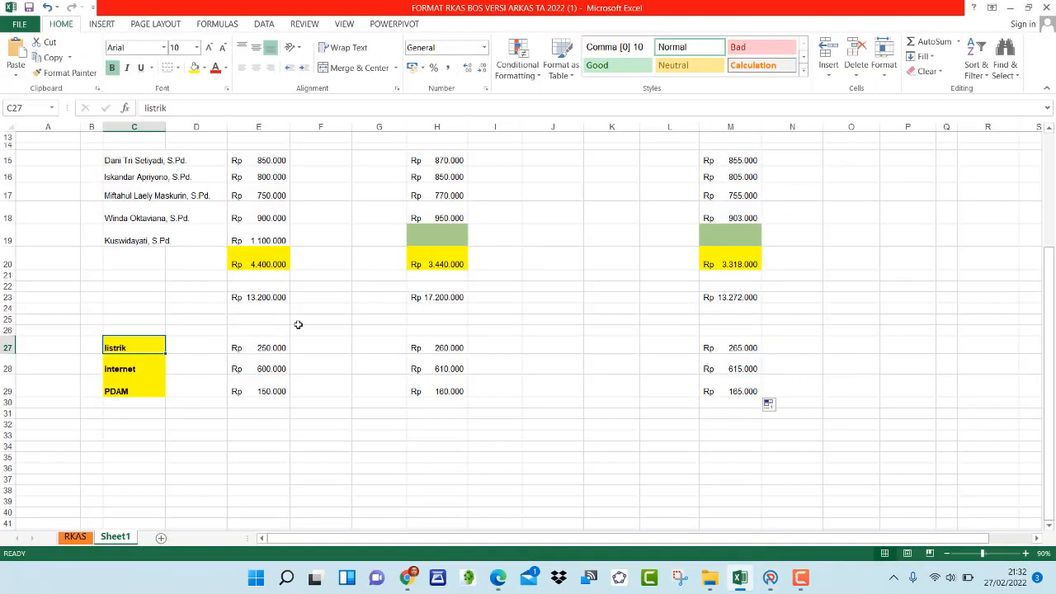
scroll(299, 323, "up", 4)
left_click(330, 162)
left_click(532, 156)
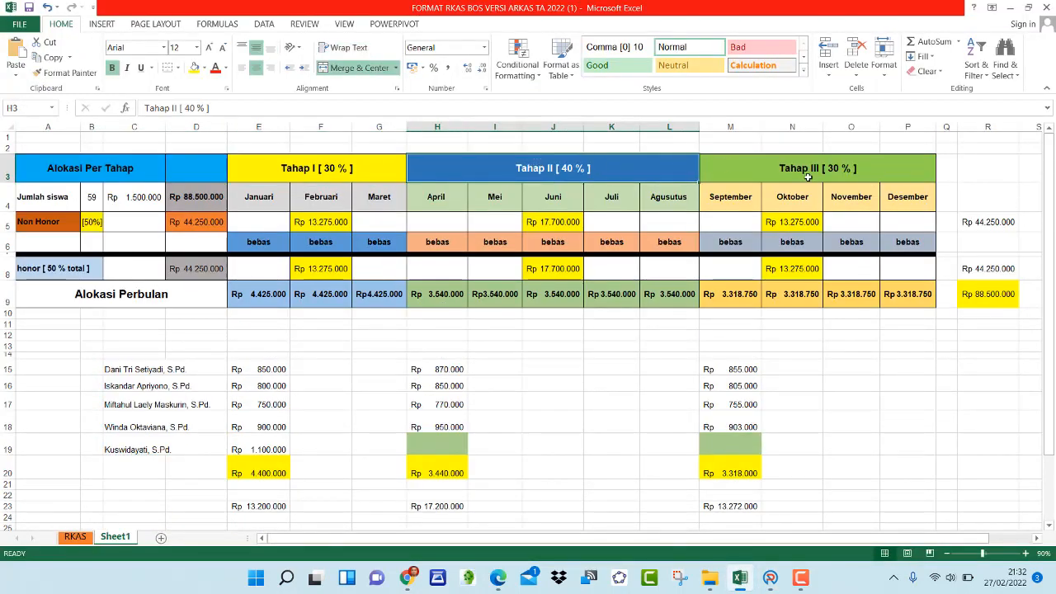
left_click(816, 178)
left_click(319, 190)
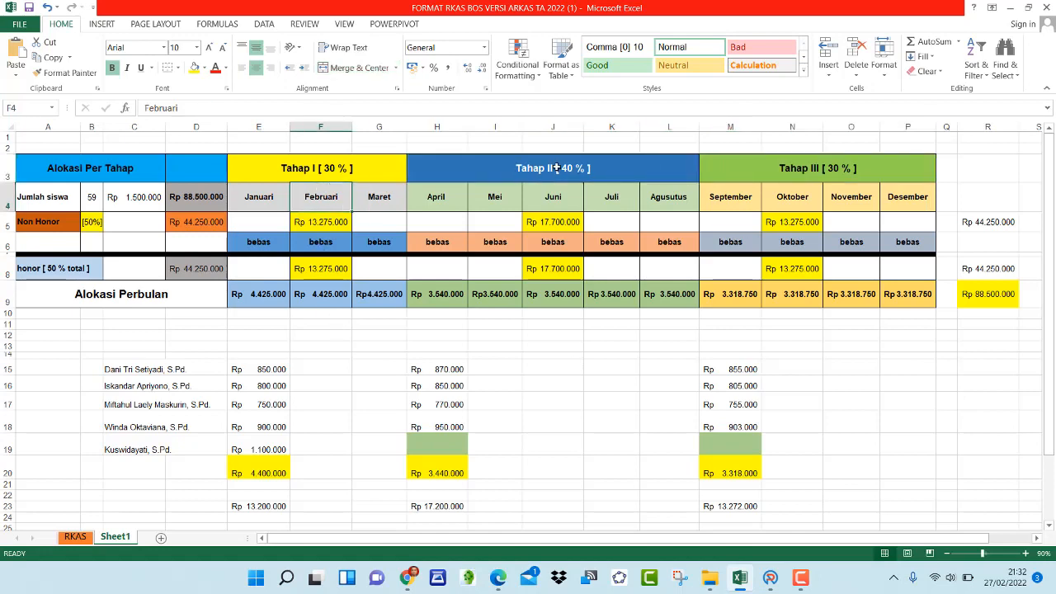
left_click(553, 170)
left_click(899, 178)
scroll(429, 300, "down", 6)
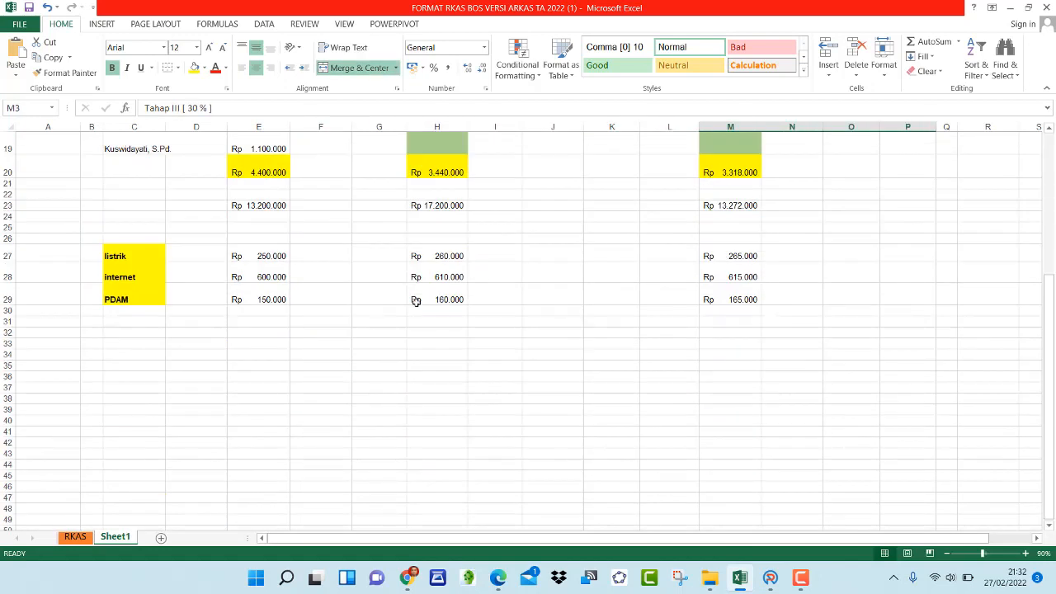
left_click(277, 260)
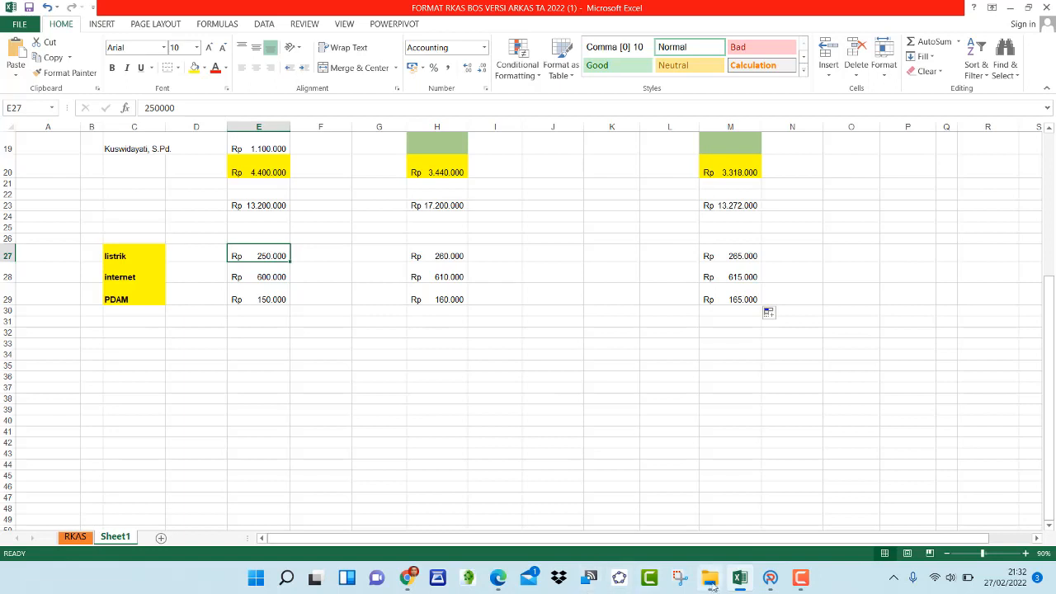
mouse_move(743, 580)
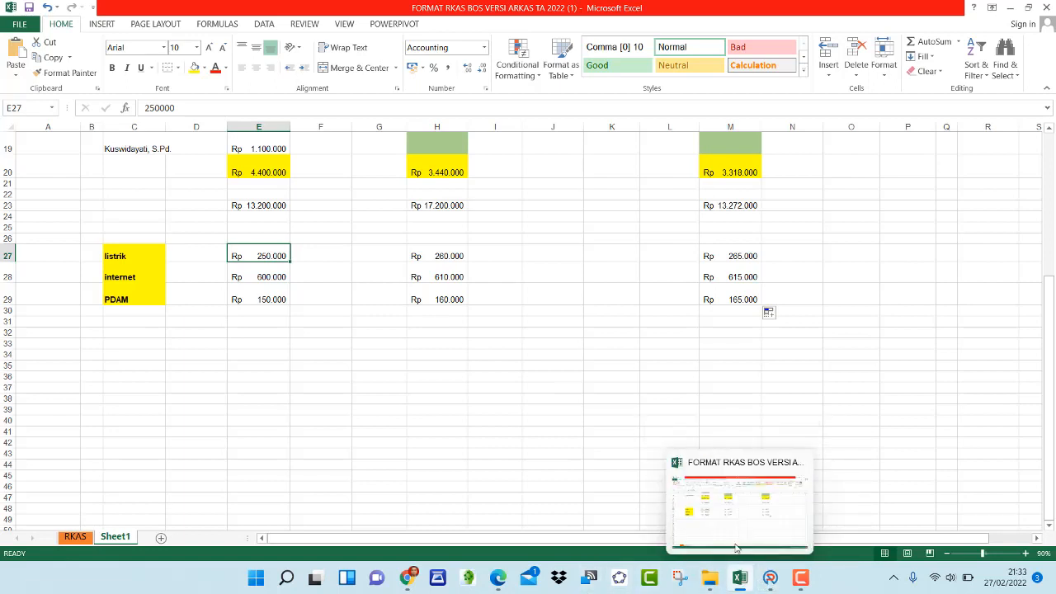
Return to ARKAS, set the Harga Satuan to 250000 and the Satuan Item to Bulan
left_click(769, 577)
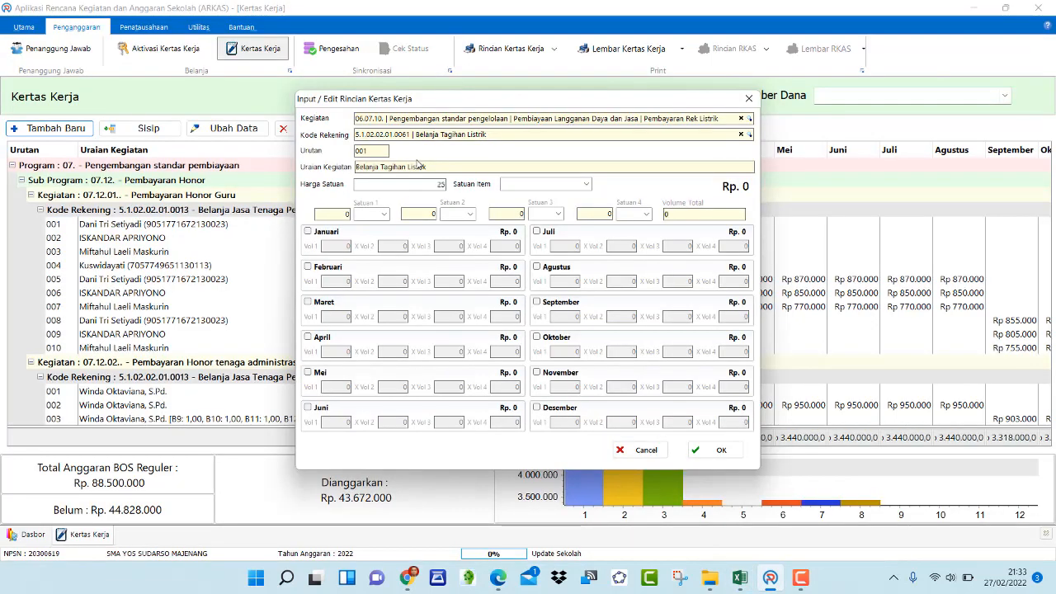
type("0000")
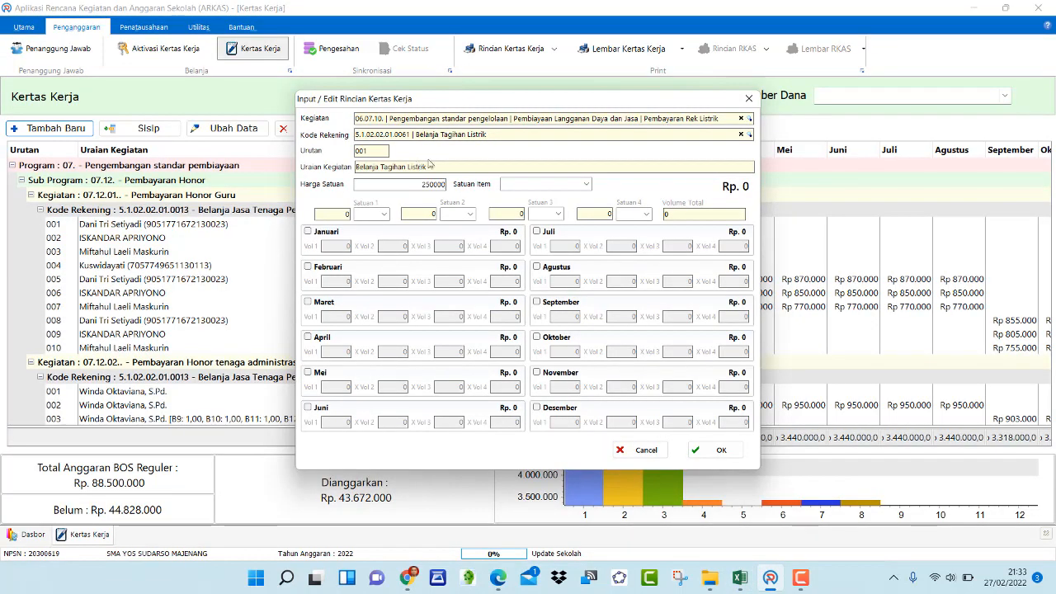
left_click(585, 184)
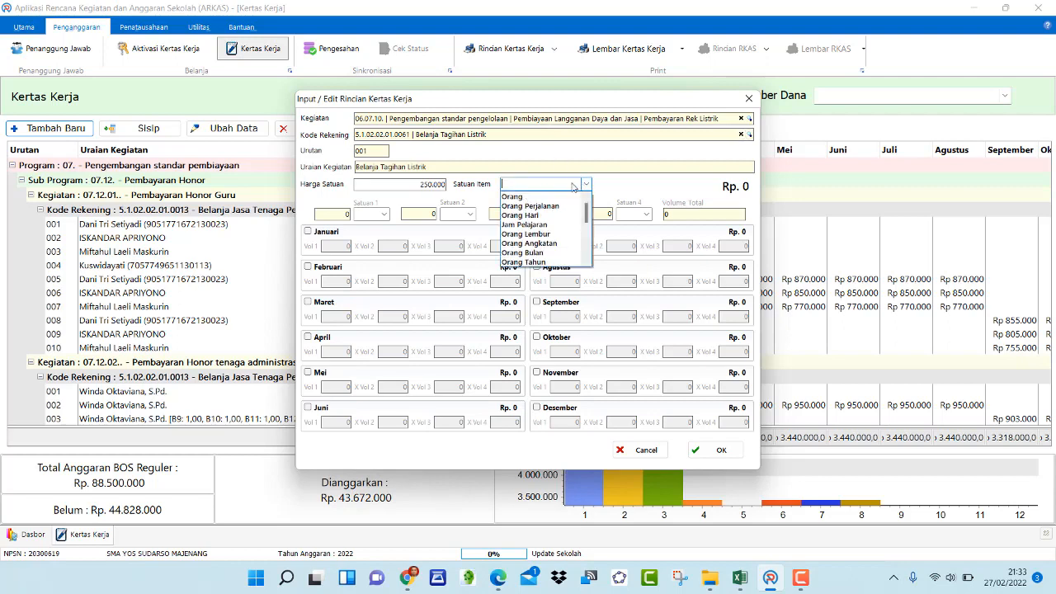
scroll(540, 235, "down", 5)
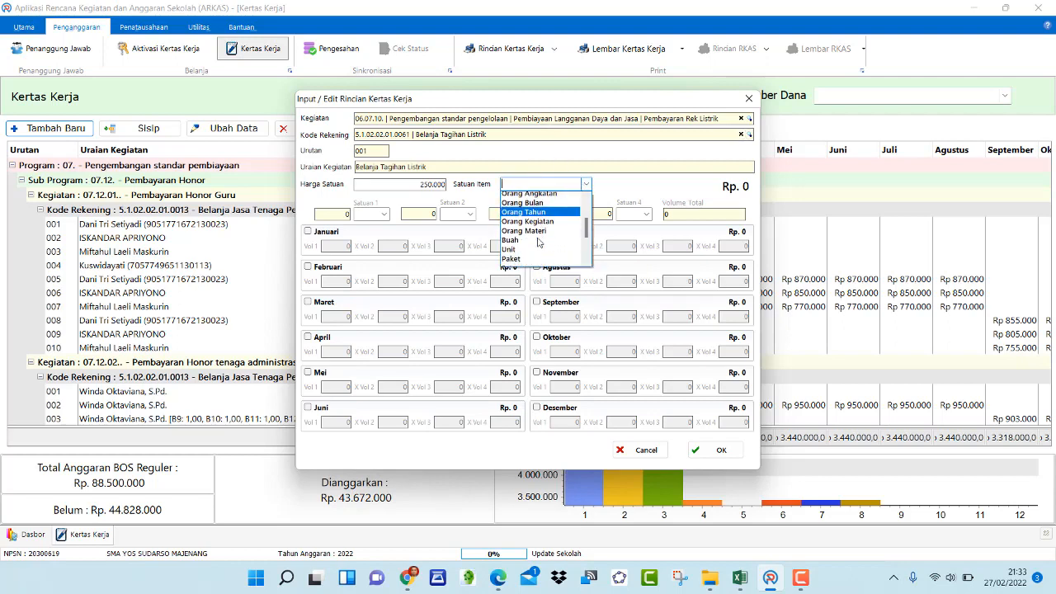
scroll(532, 239, "down", 4)
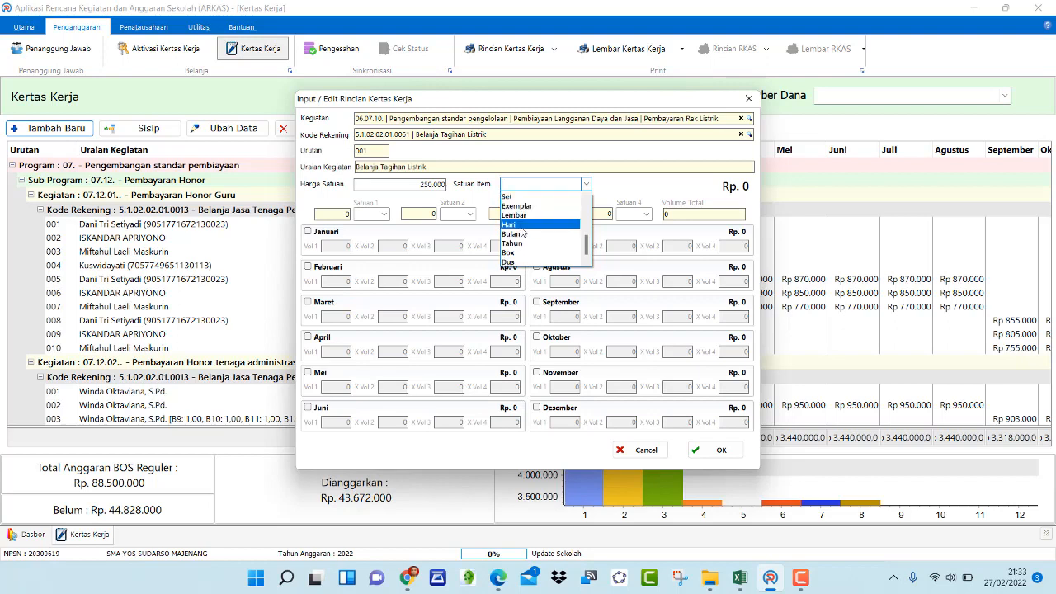
left_click(518, 234)
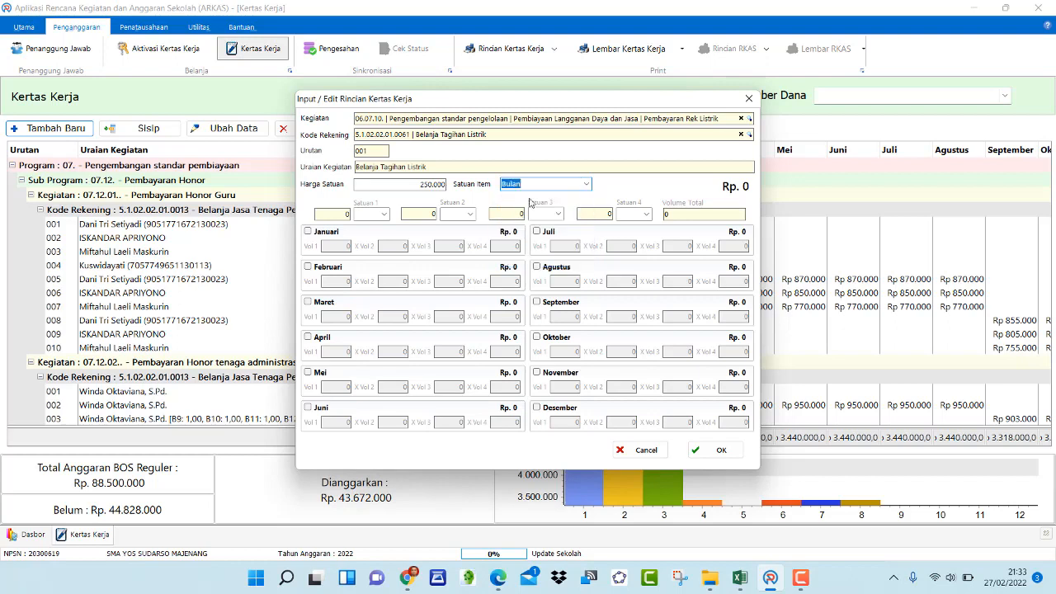
Enable Januari, Februari and Maret with Vol 1 of 1 each and save the electricity entry
left_click(310, 234)
left_click(308, 266)
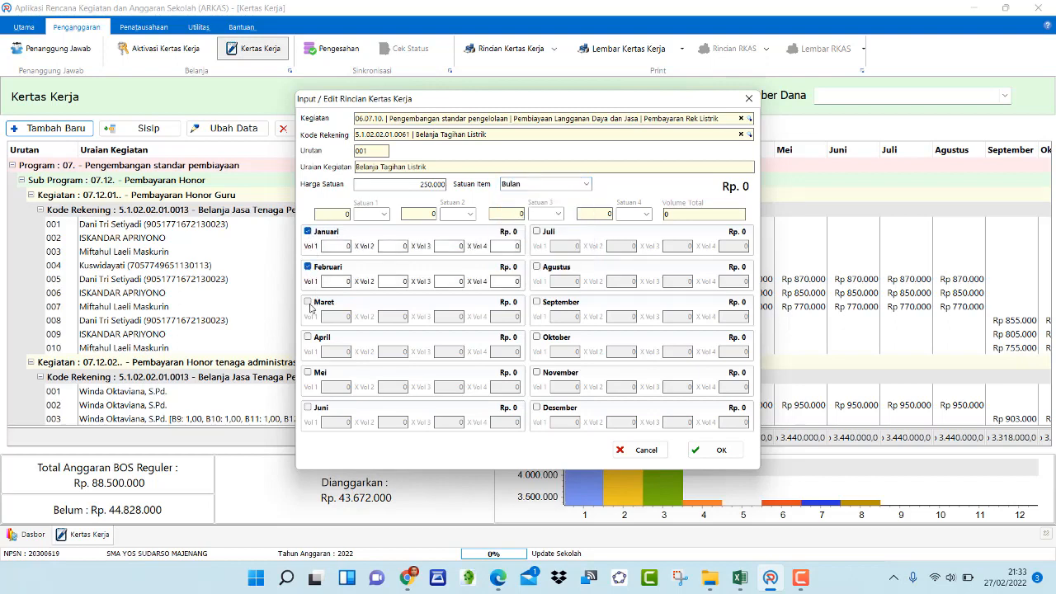
left_click(308, 302)
left_click(340, 244)
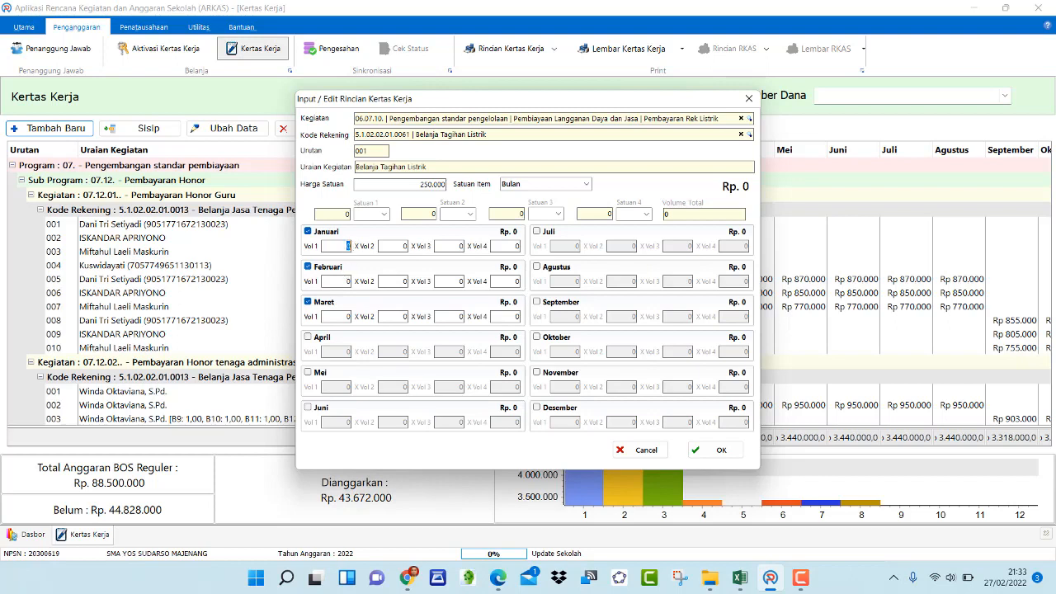
type("1")
left_click(345, 282)
type("1")
left_click(347, 316)
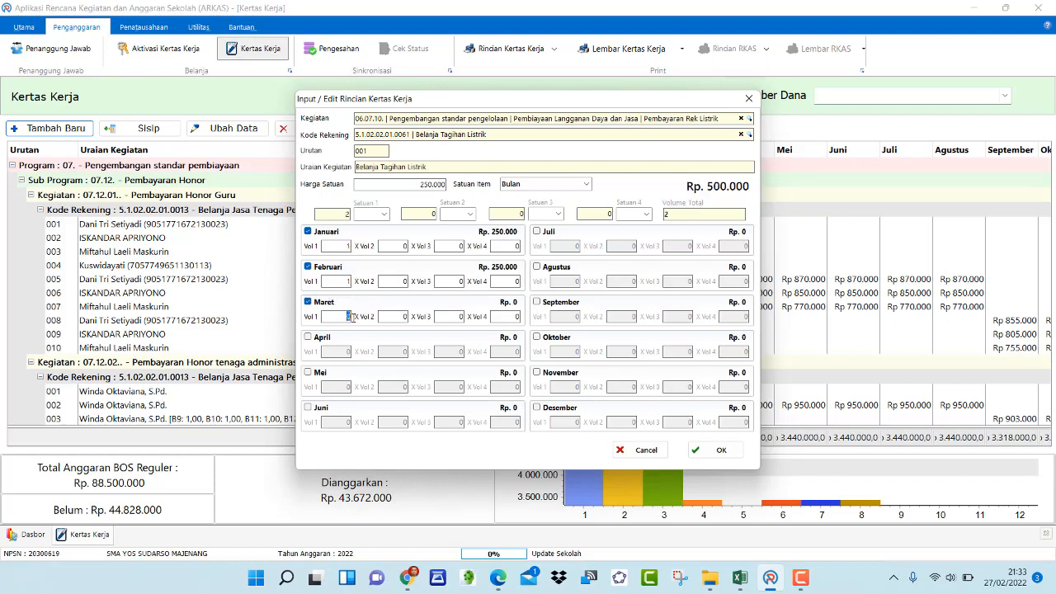
type("1")
left_click(708, 214)
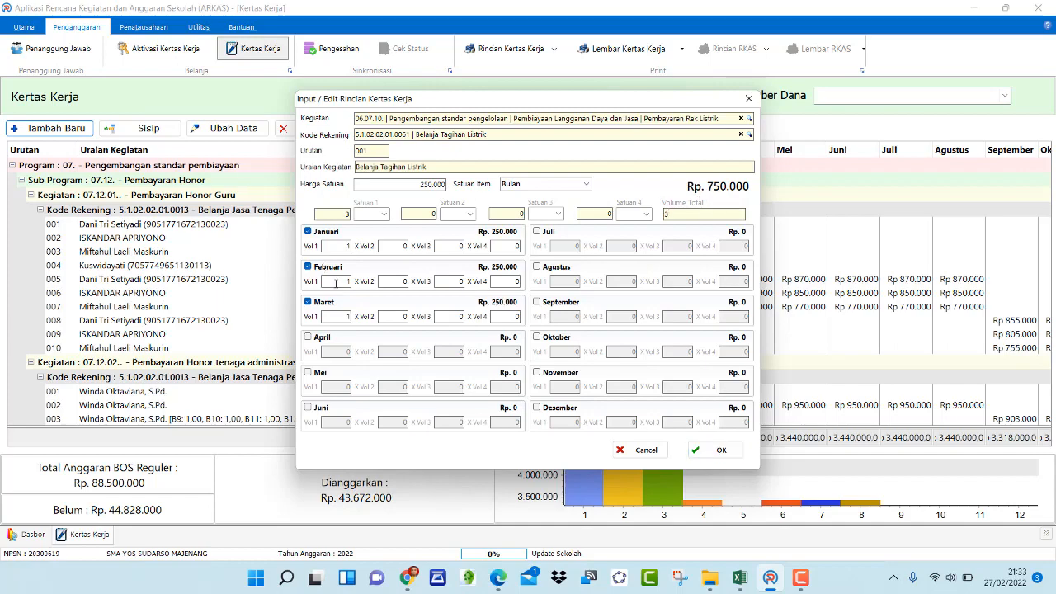
left_click(720, 450)
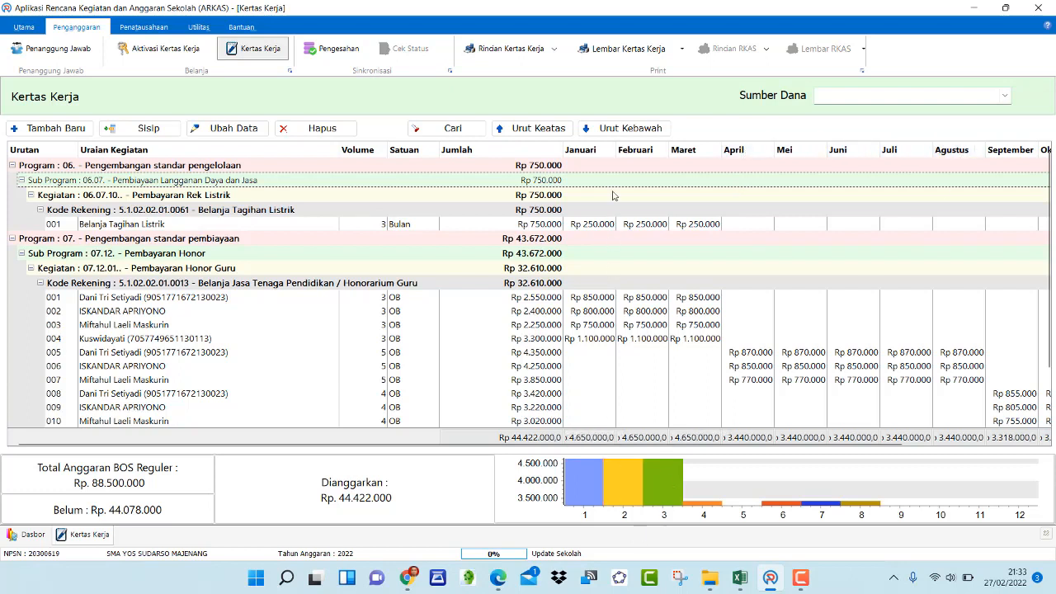
Insert a new Belanja Tagihan Listrik item after row 001 and set its Harga Satuan to 260000
left_click(151, 227)
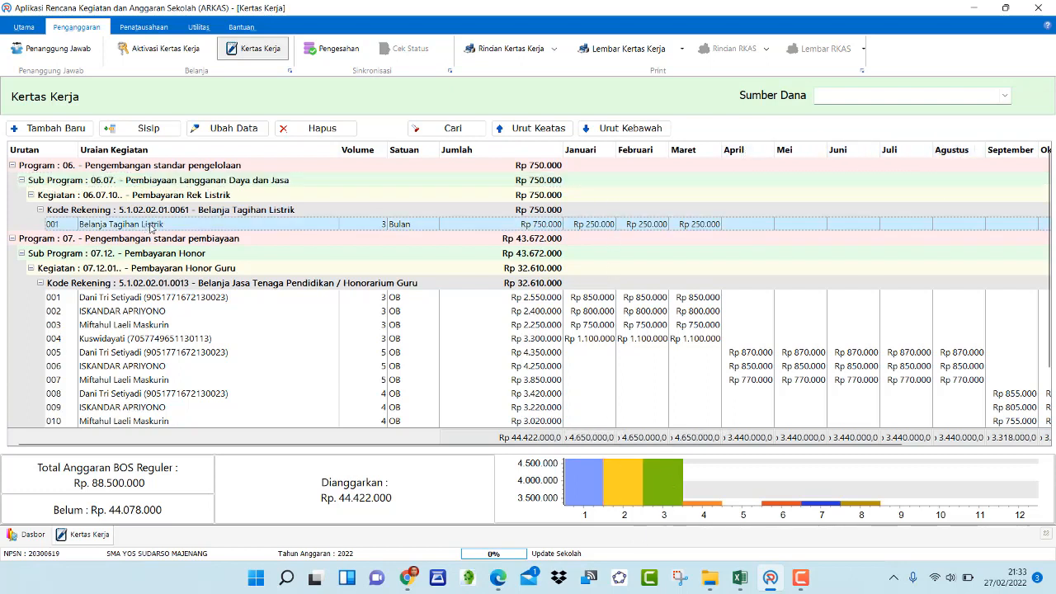
left_click(155, 130)
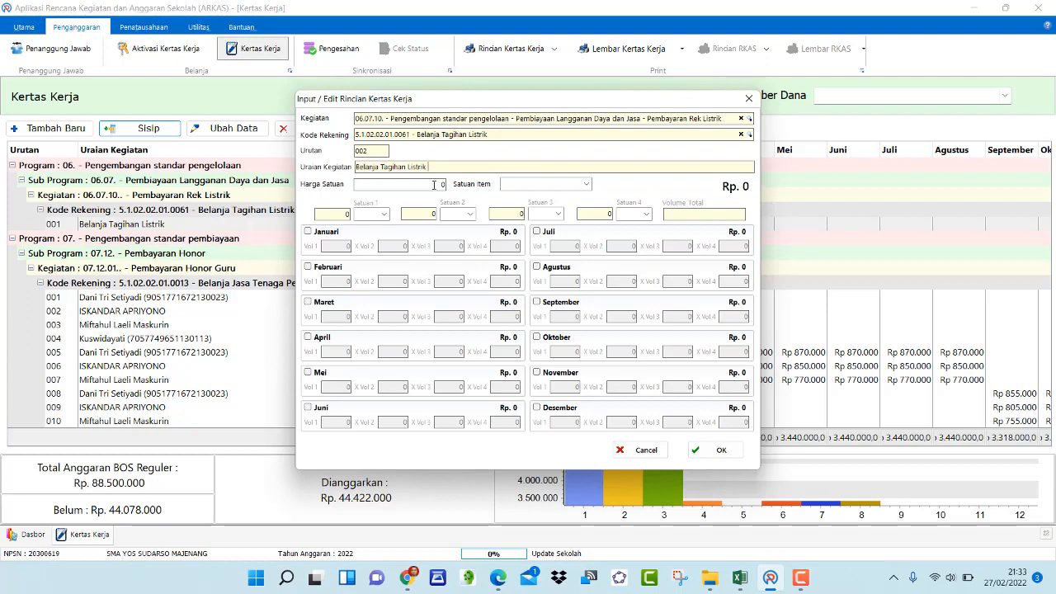
left_click(739, 577)
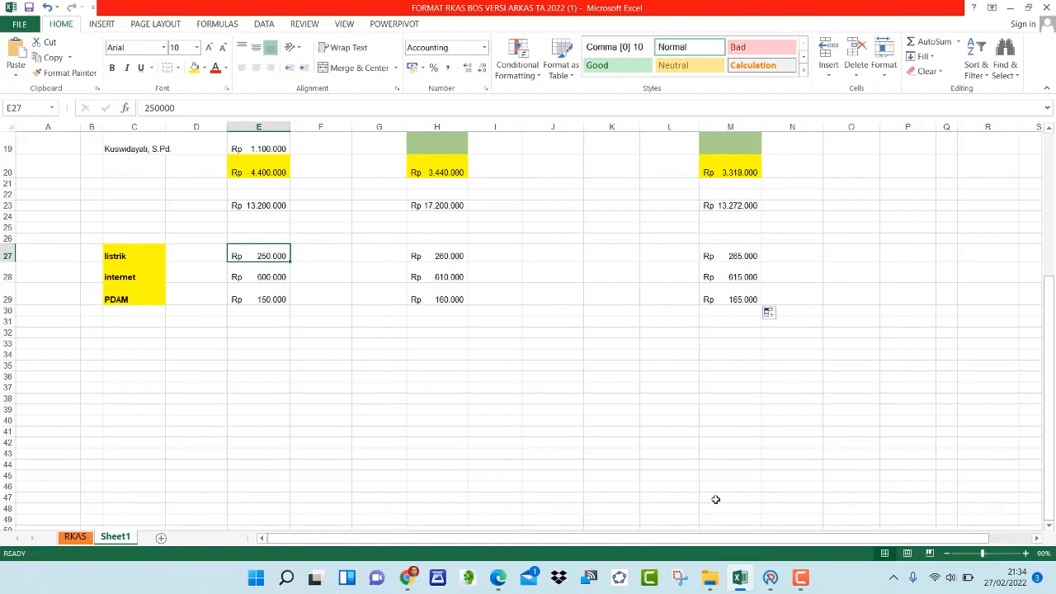
left_click(776, 581)
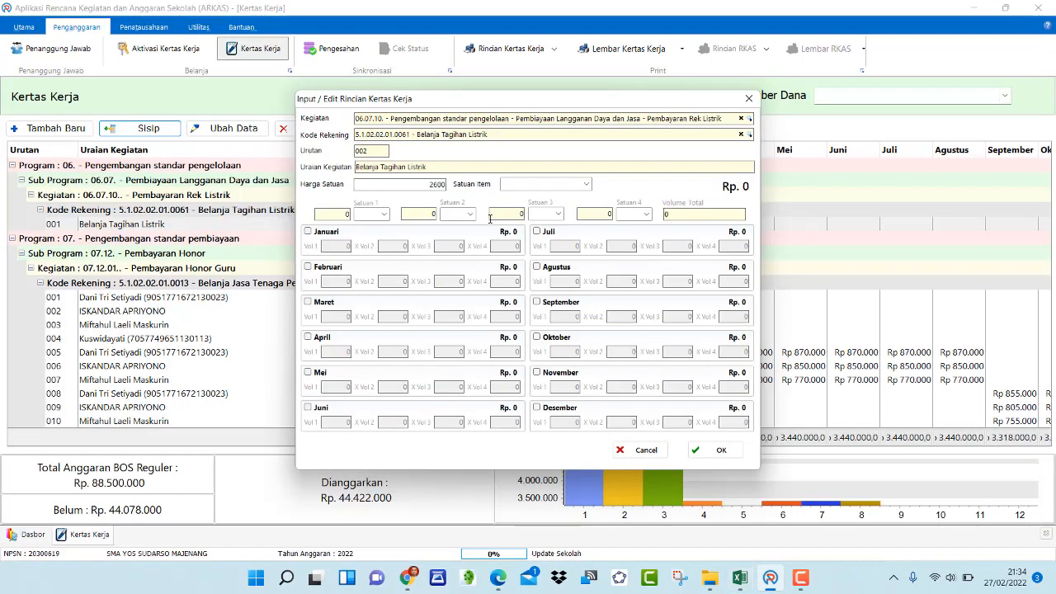
type("00")
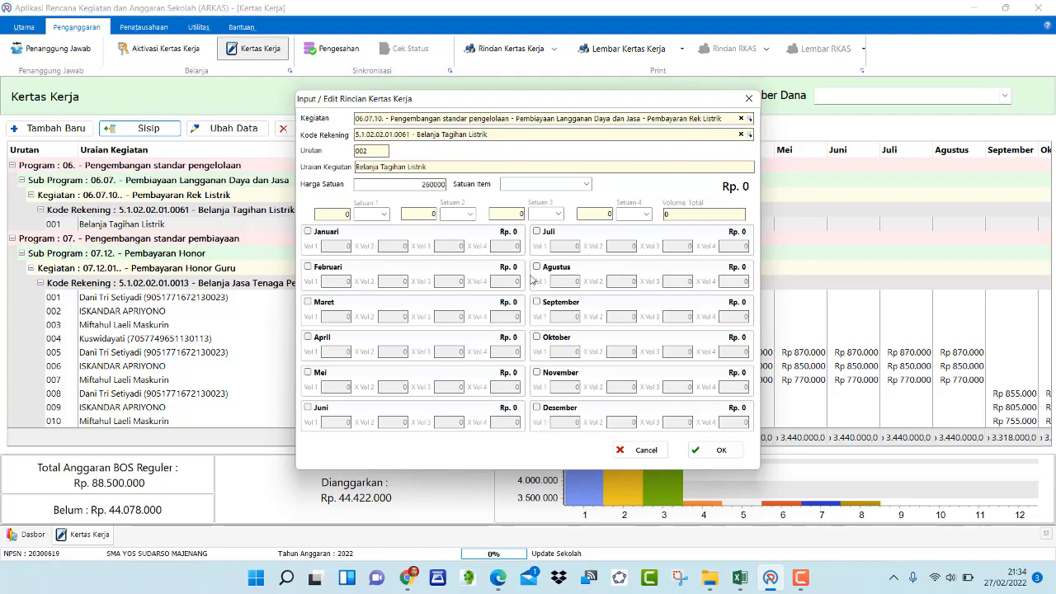
Set the Satuan Item of the new electricity item to Bulan
left_click(587, 184)
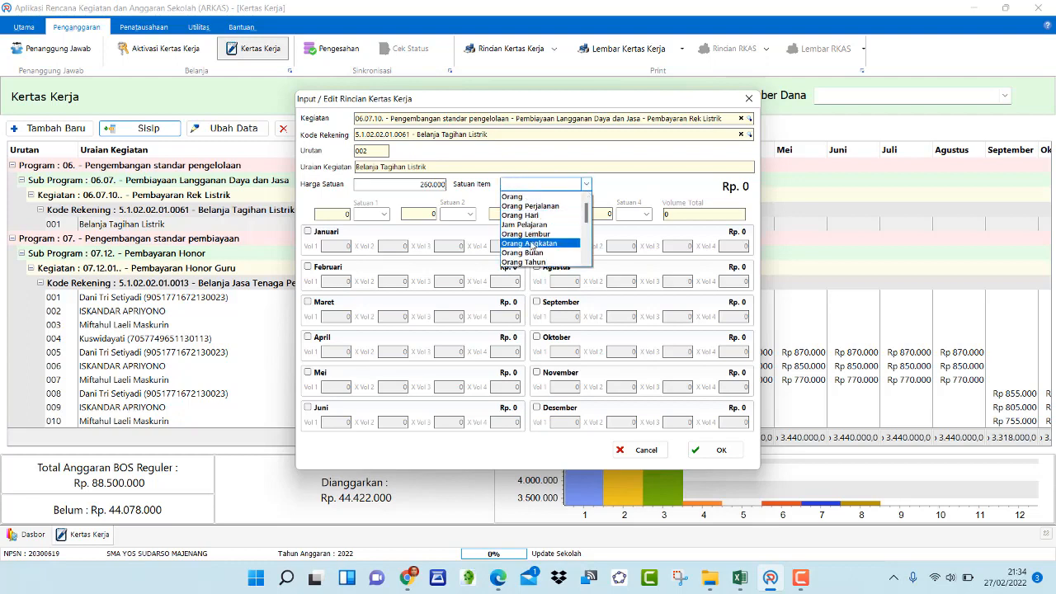
scroll(528, 221, "down", 4)
scroll(524, 221, "down", 4)
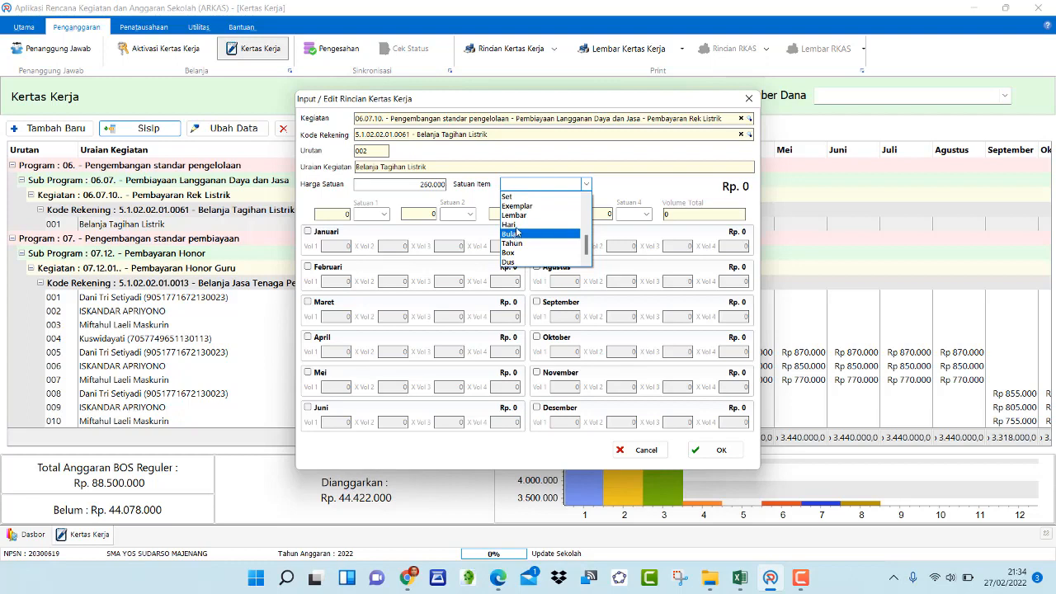
left_click(523, 234)
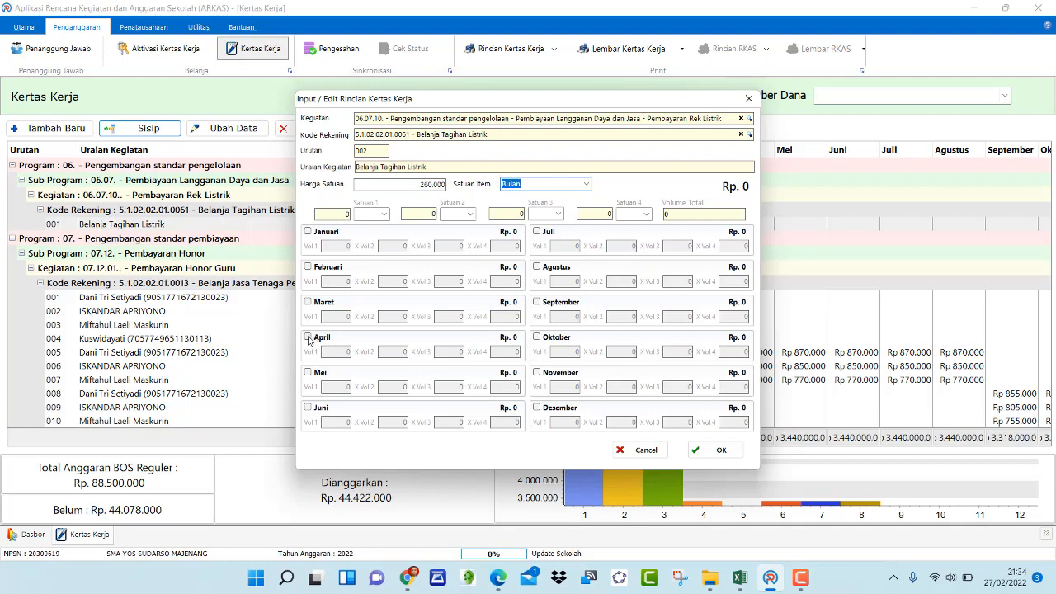
Enable the months April, Mei, Juni, Juli and Agustus for this item
left_click(307, 337)
left_click(307, 373)
left_click(308, 408)
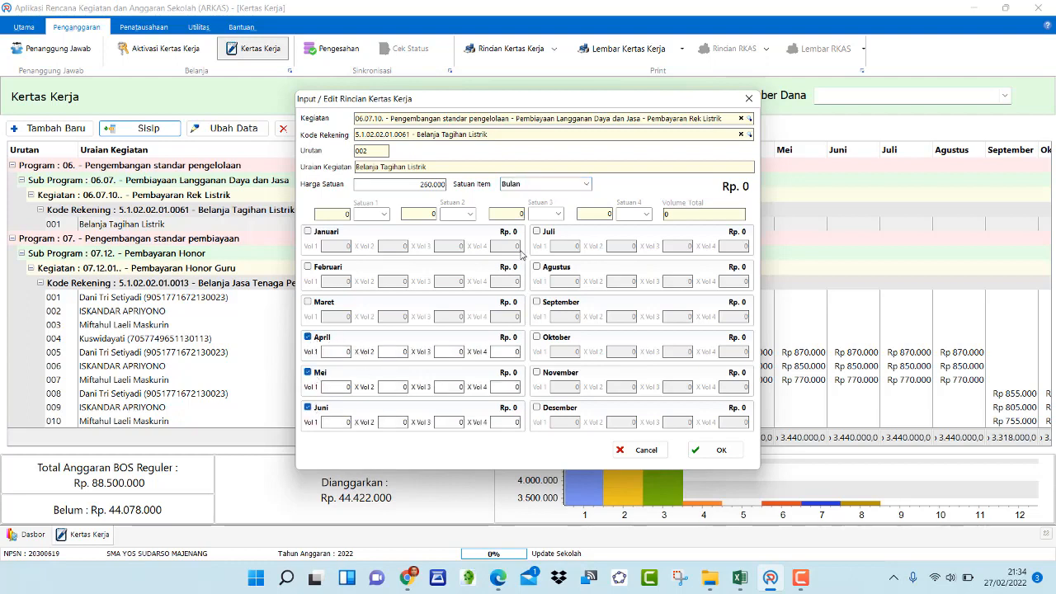
left_click(537, 231)
left_click(537, 266)
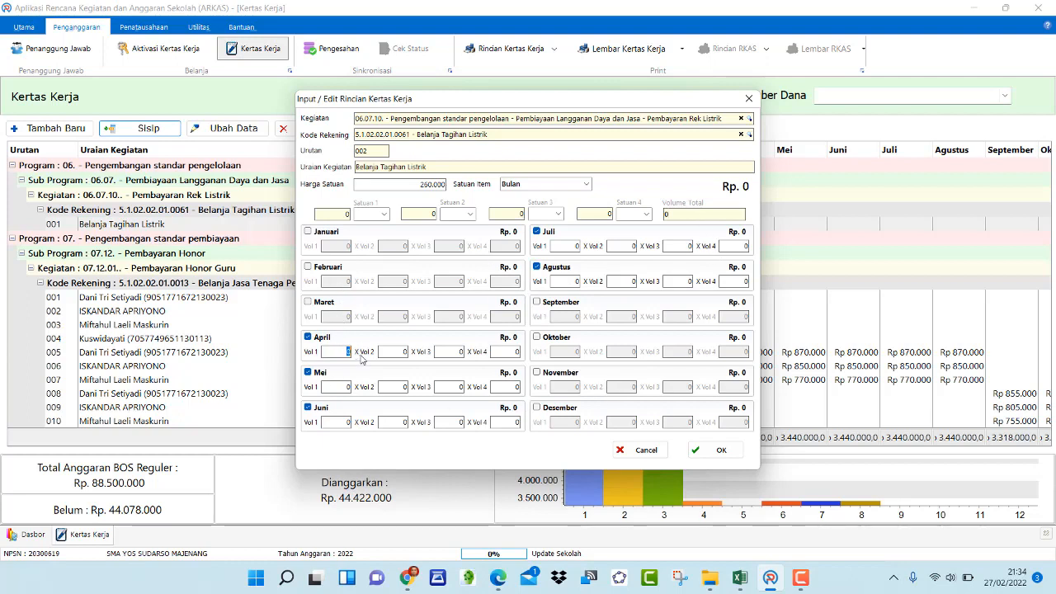
type("11")
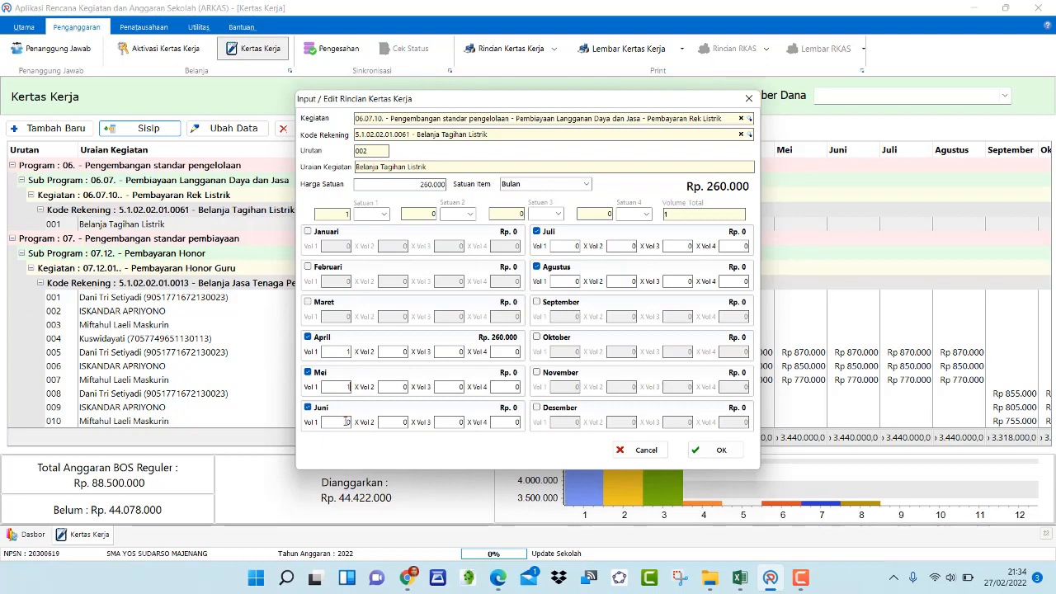
Enter Vol 1 of 1 for April through Agustus and save the electricity entry
left_click(346, 422)
type("1")
left_click(561, 245)
type("1")
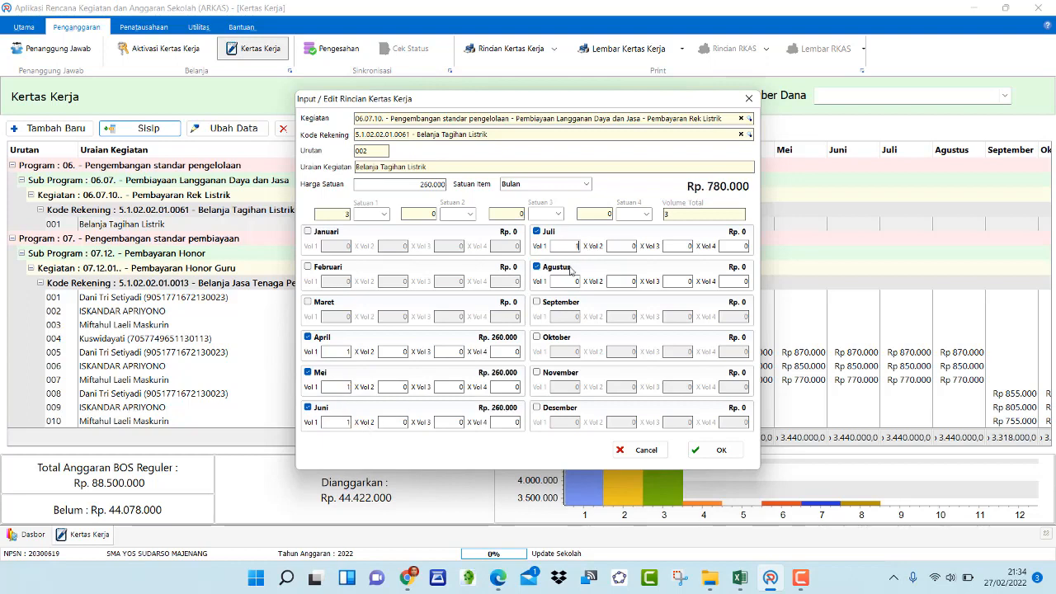
left_click(573, 282)
type("1")
left_click(696, 216)
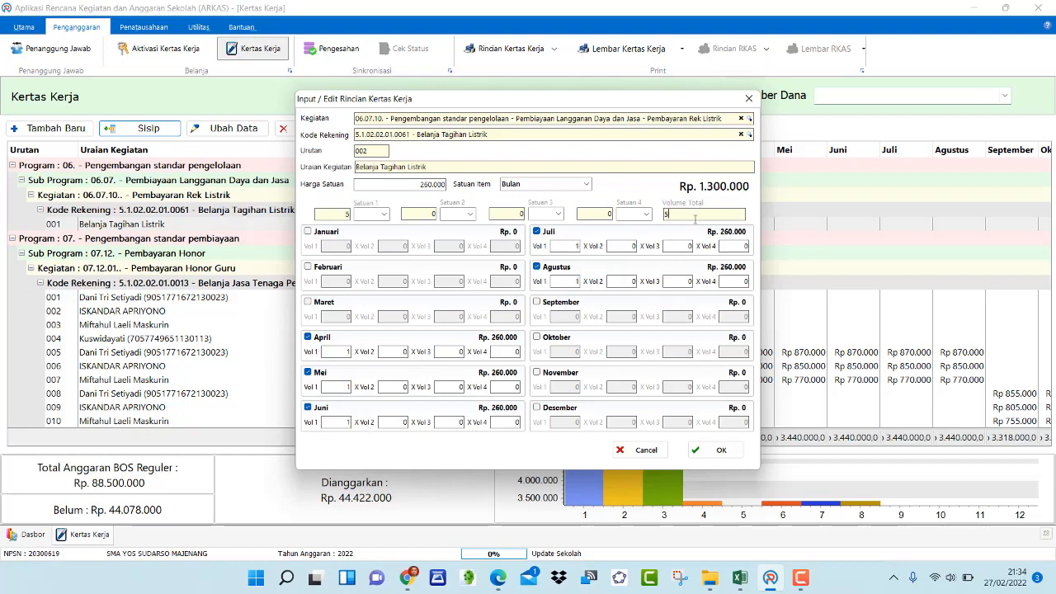
left_click(712, 451)
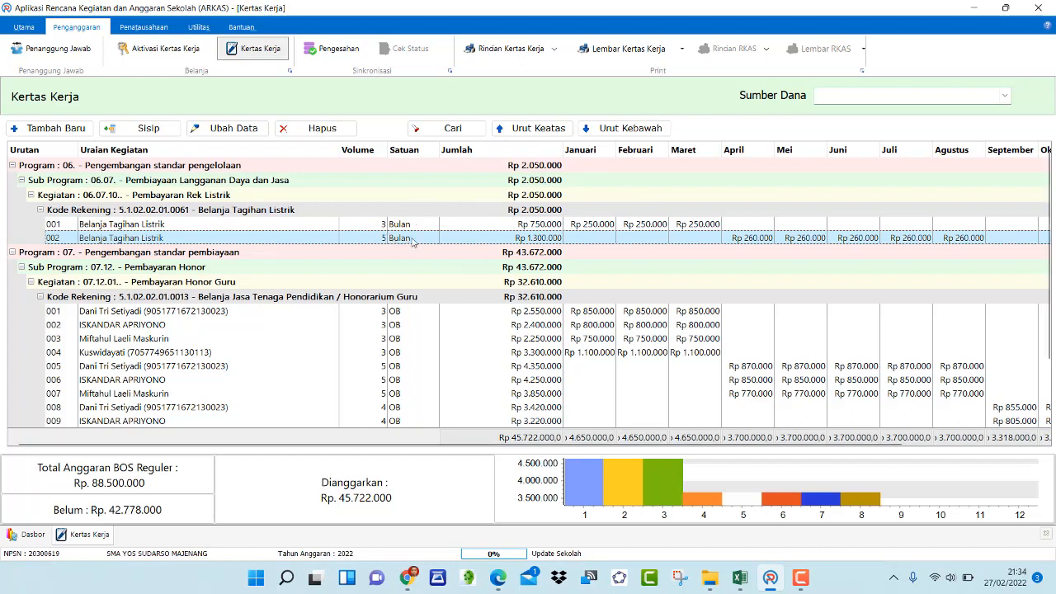
Insert a third item after row 002 with Belanja Tagihan Listrik as the Uraian Kegiatan
left_click(165, 132)
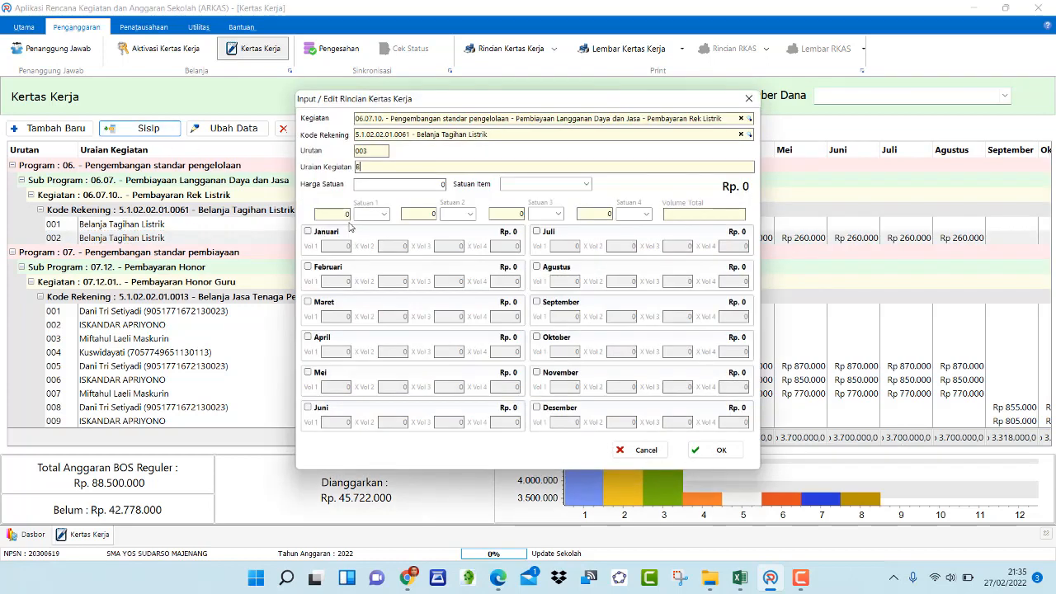
type("elanja Tagihan Listrik")
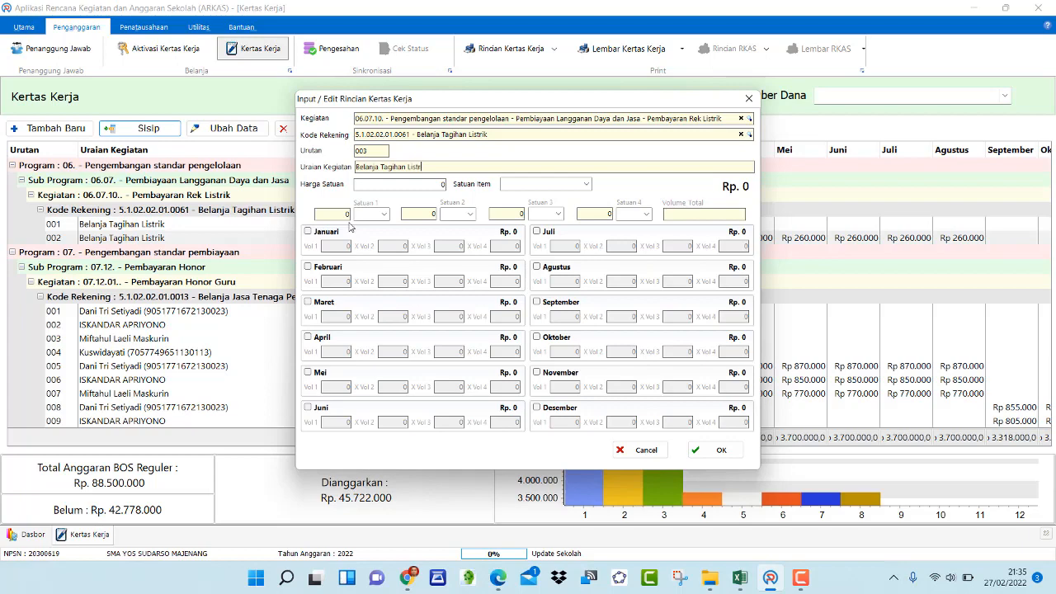
left_click(443, 184)
Switch to Excel, check the listrik amount in M27, and return to ARKAS
left_click(739, 578)
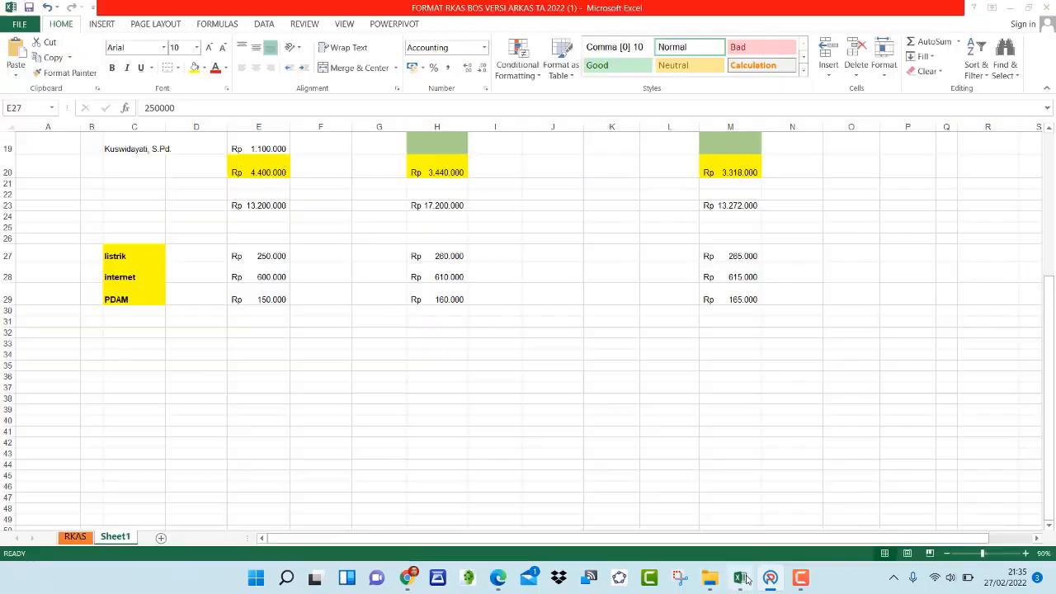
scroll(747, 314, "up", 5)
scroll(747, 314, "down", 3)
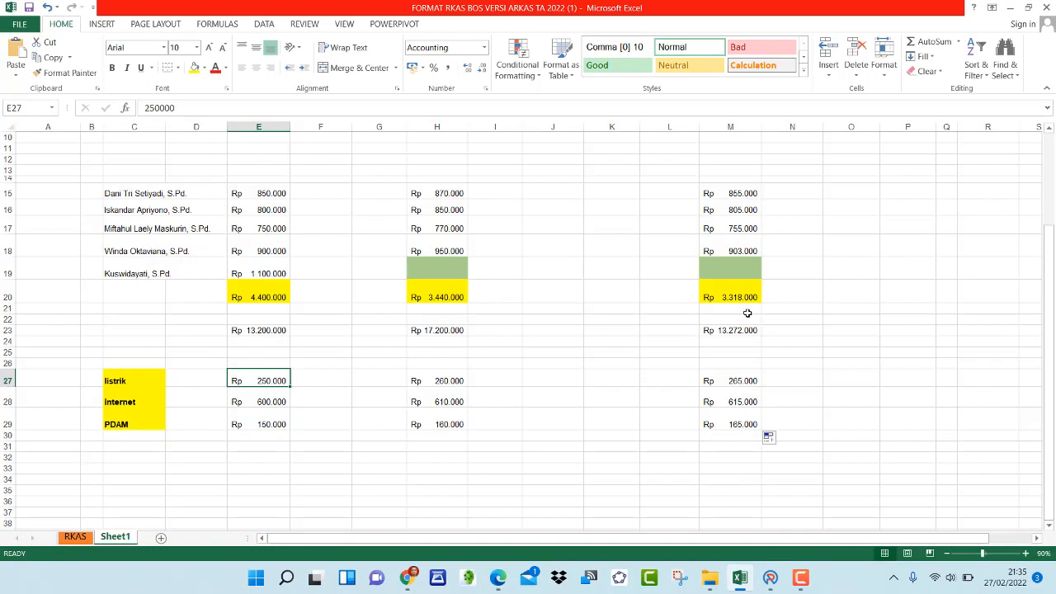
left_click(747, 380)
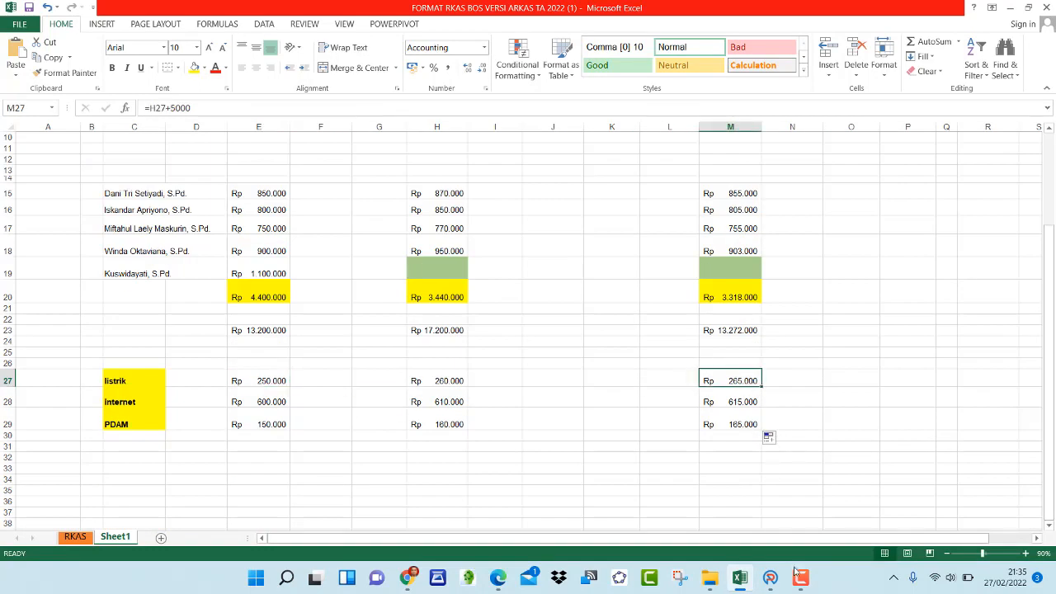
left_click(770, 578)
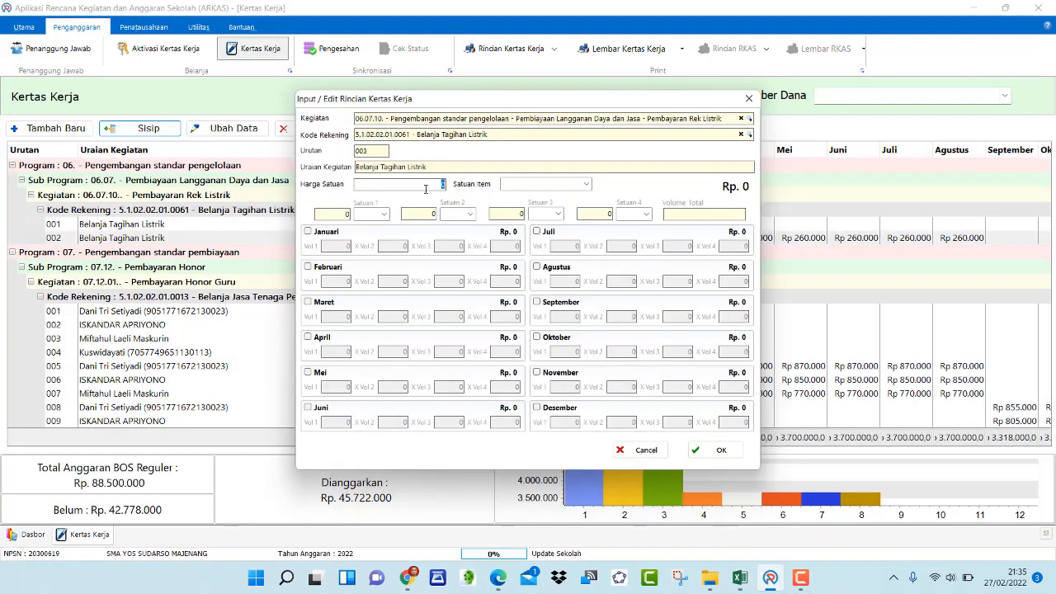
Set the Harga Satuan of the third electricity item to 265000
key("BackSpace")
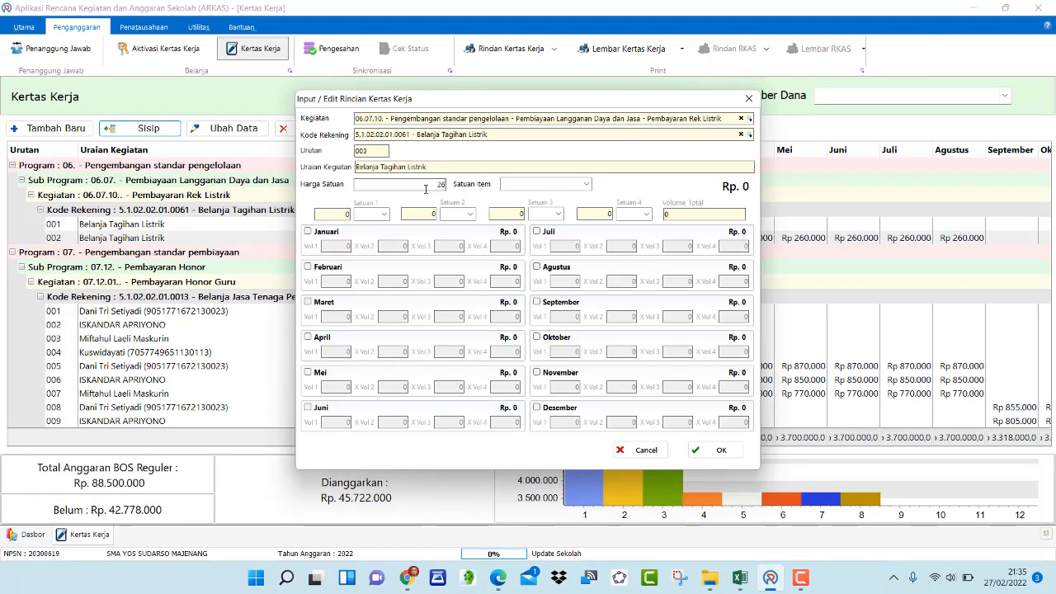
type("265000")
Set the Satuan Item to Bulan
left_click(586, 184)
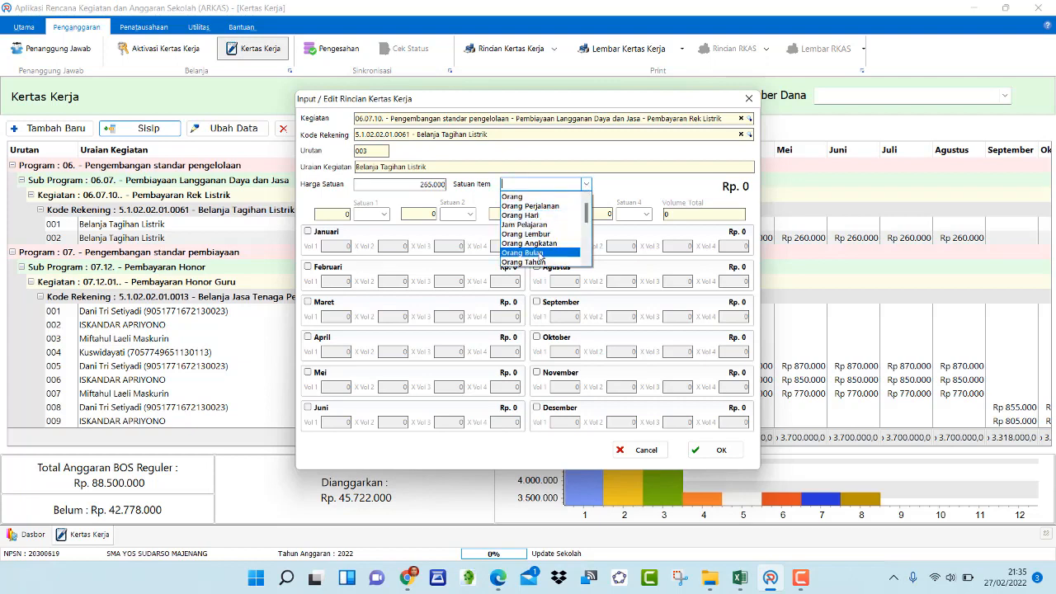
left_click(541, 262)
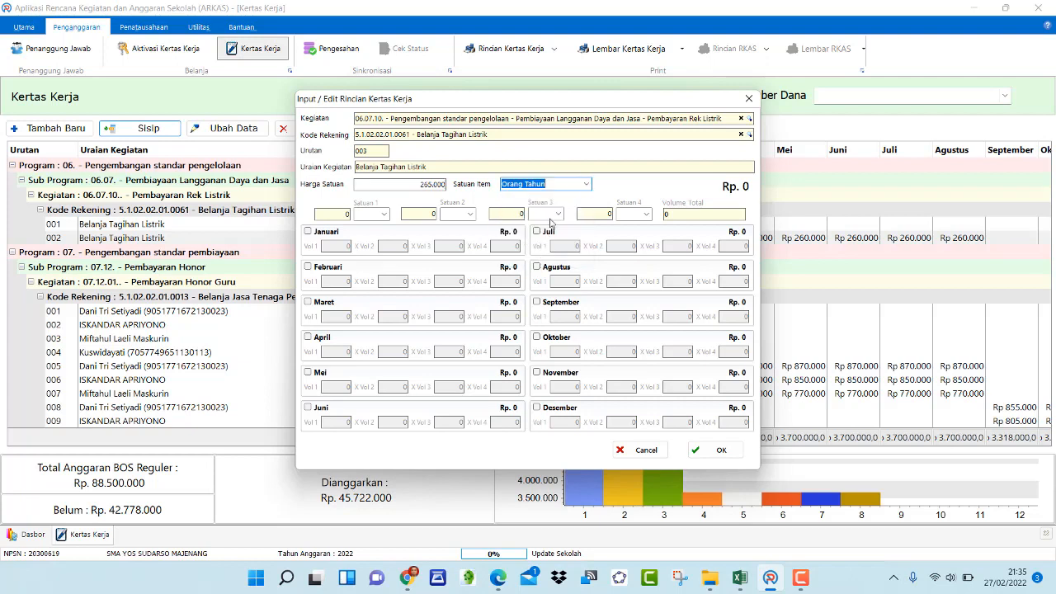
left_click(584, 185)
scroll(537, 233, "down", 5)
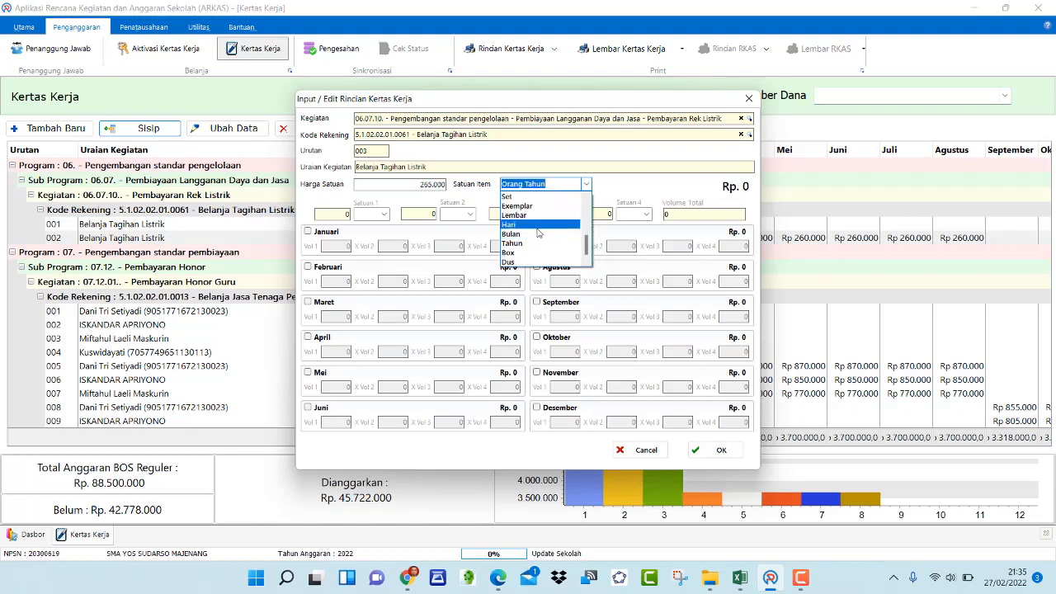
left_click(537, 233)
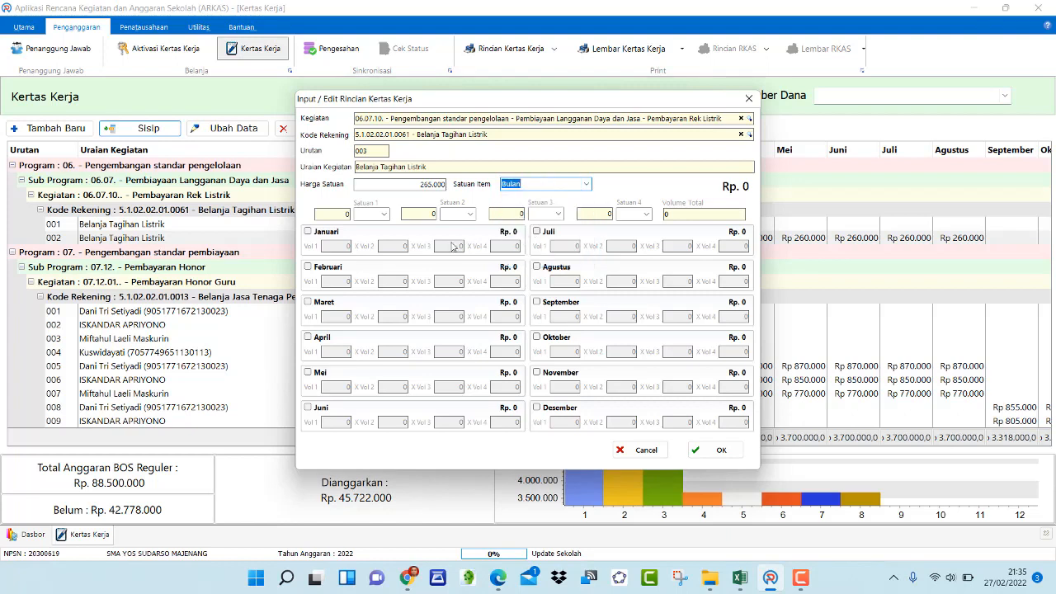
Enable the months September, Oktober, November and Desember
left_click(538, 302)
left_click(537, 337)
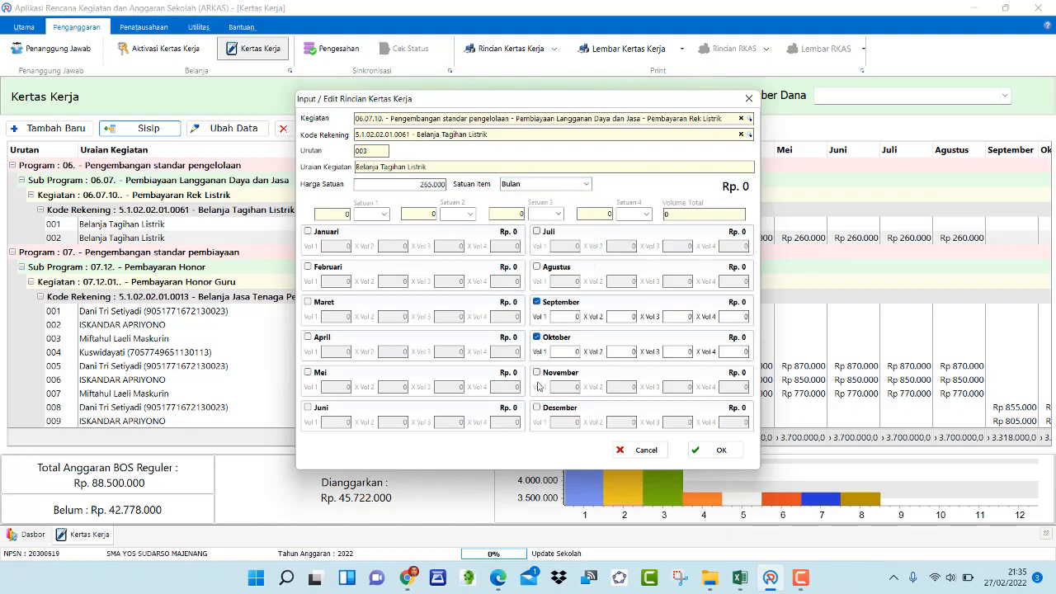
left_click(537, 372)
left_click(537, 407)
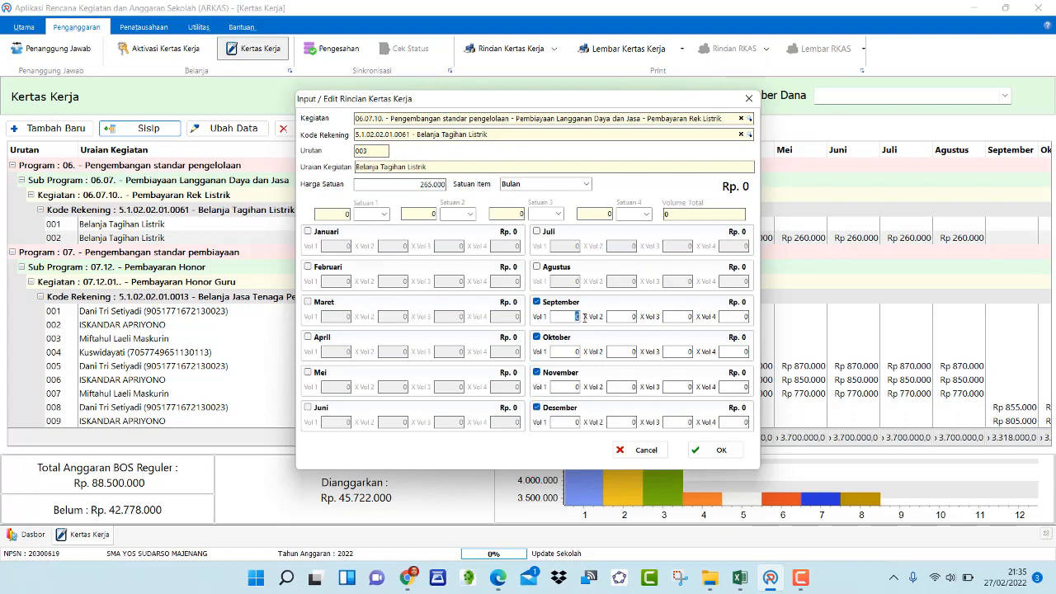
Enter Vol 1 of 1 for September through Desember and save the entry
type("1")
left_click(577, 351)
type("1")
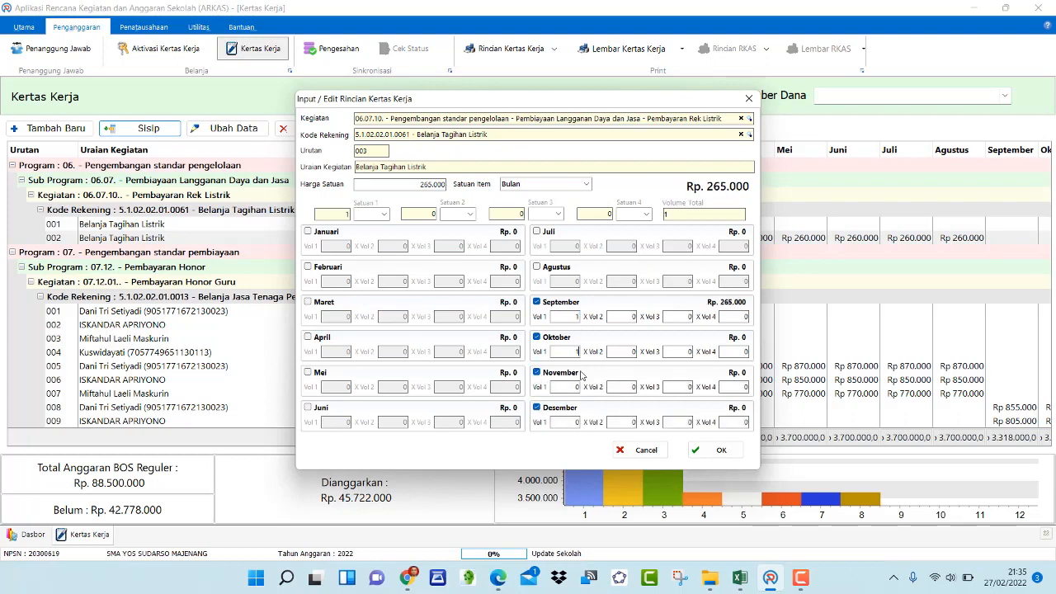
left_click(575, 386)
type("1")
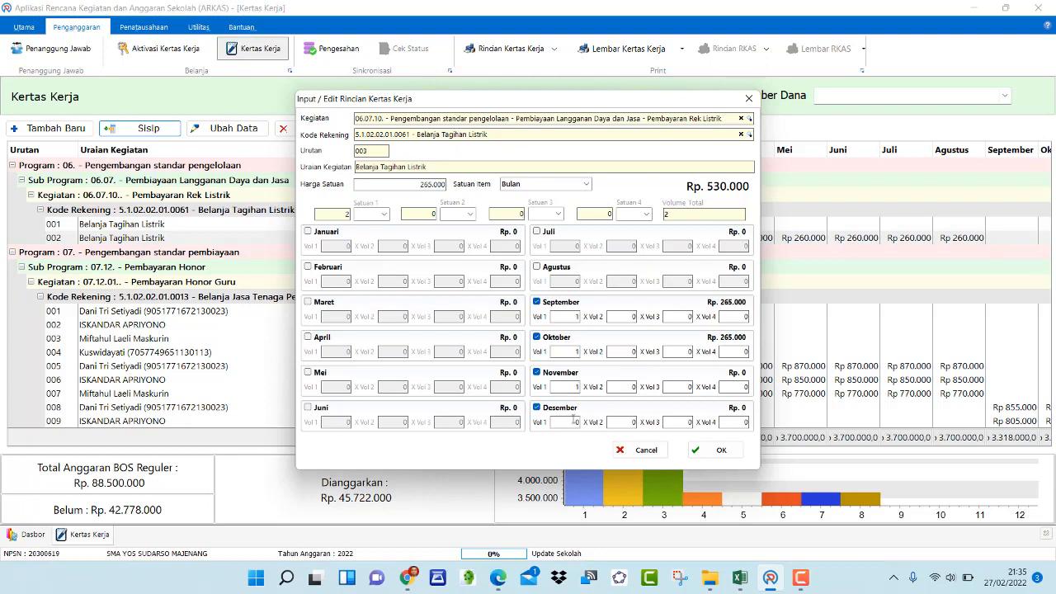
left_click(575, 421)
type("1")
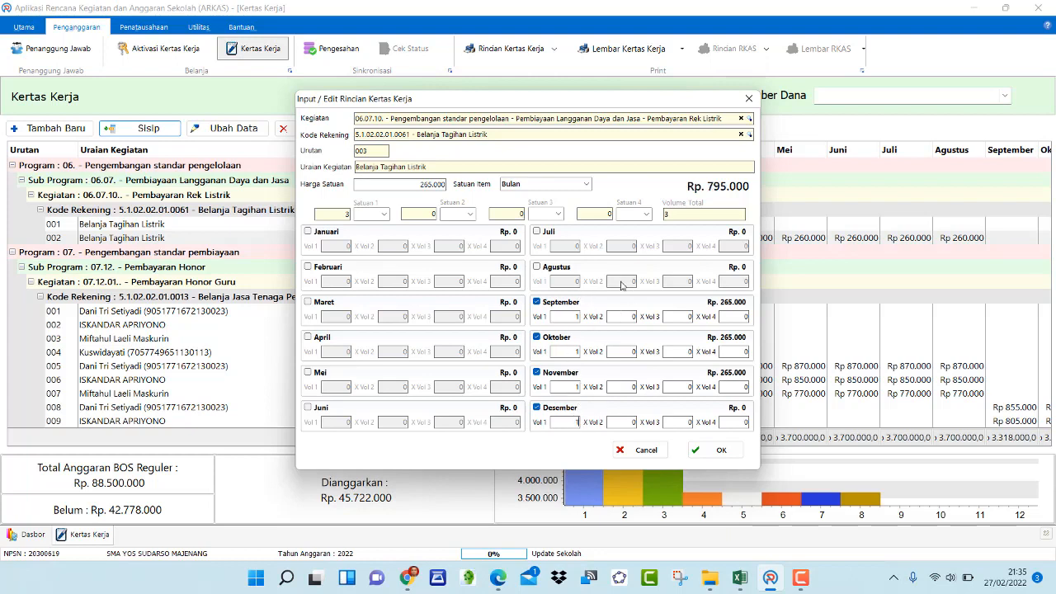
left_click(703, 217)
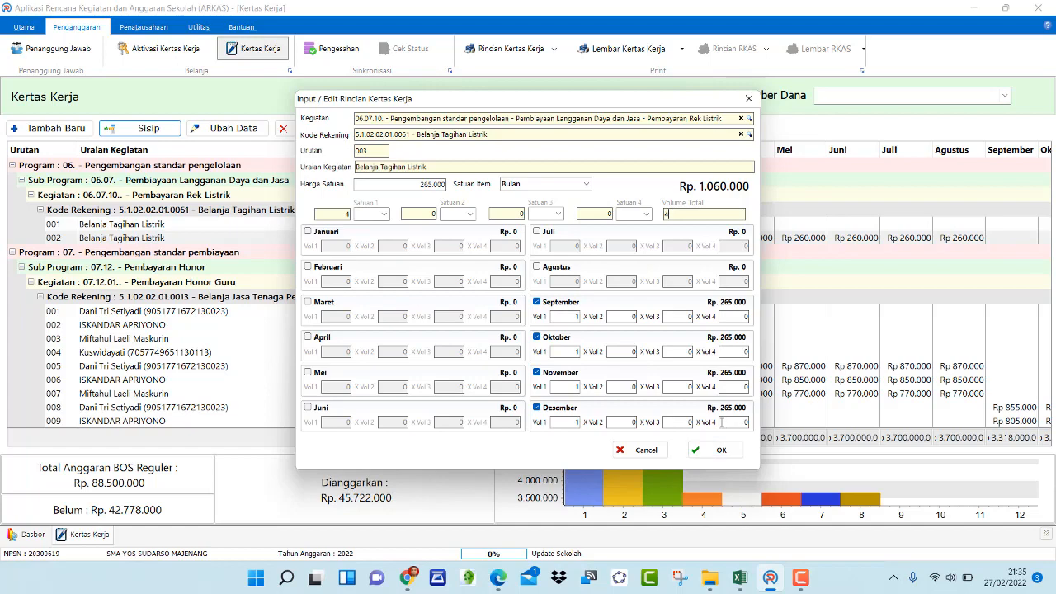
left_click(718, 450)
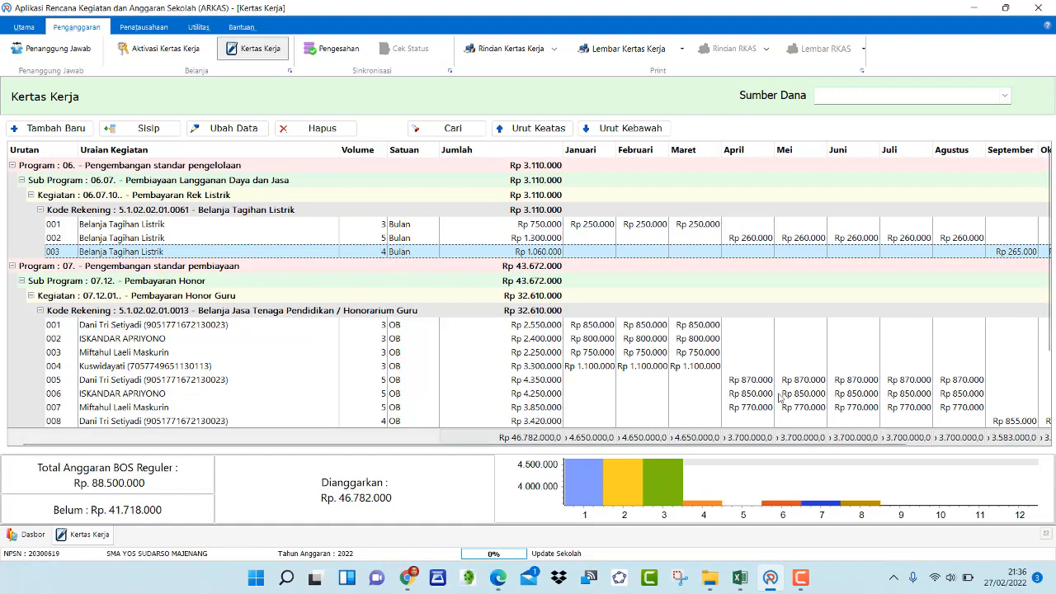
Scroll across the month columns to review the third electricity item's monthly amounts
scroll(779, 398, "right", 5)
scroll(780, 397, "right", 1)
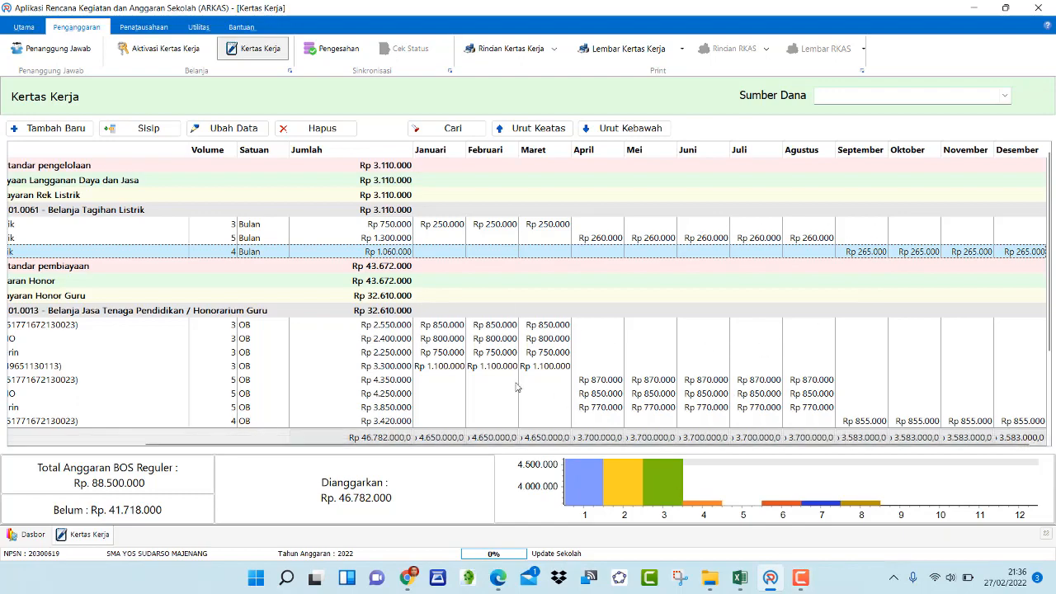
scroll(517, 387, "left", 5)
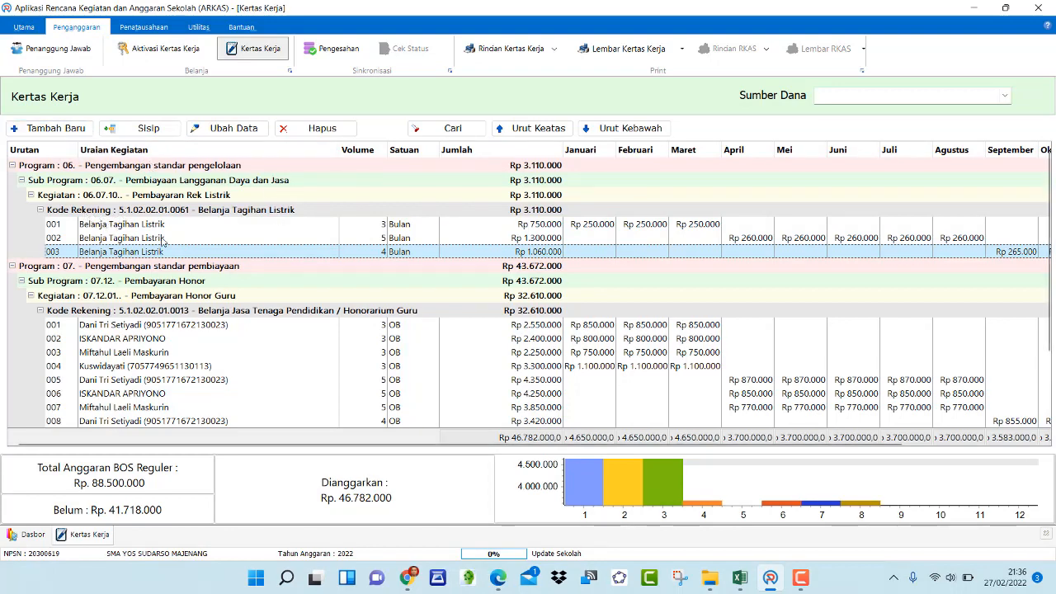
Add a new entry and choose the Kegiatan 06.07.12. Pembayaran langganan internet
left_click(55, 134)
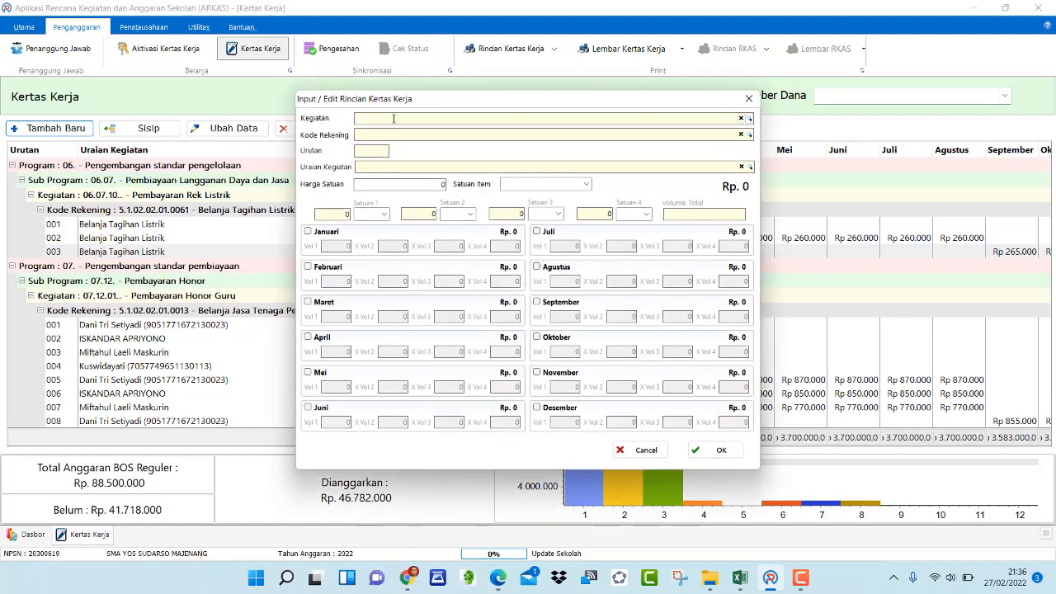
left_click(394, 119)
type("e")
key("BackSpace")
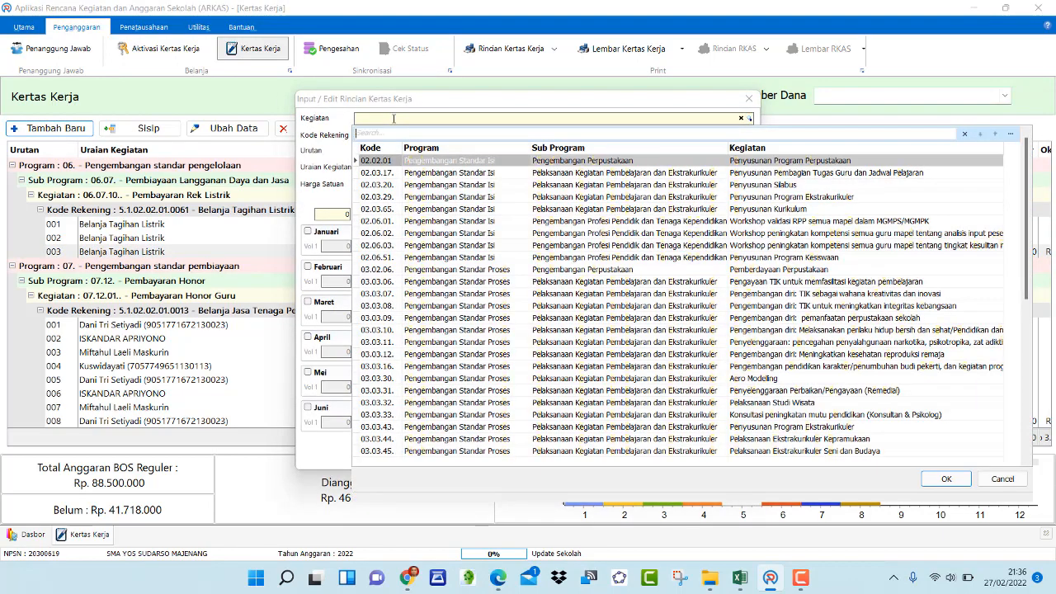
type("inter")
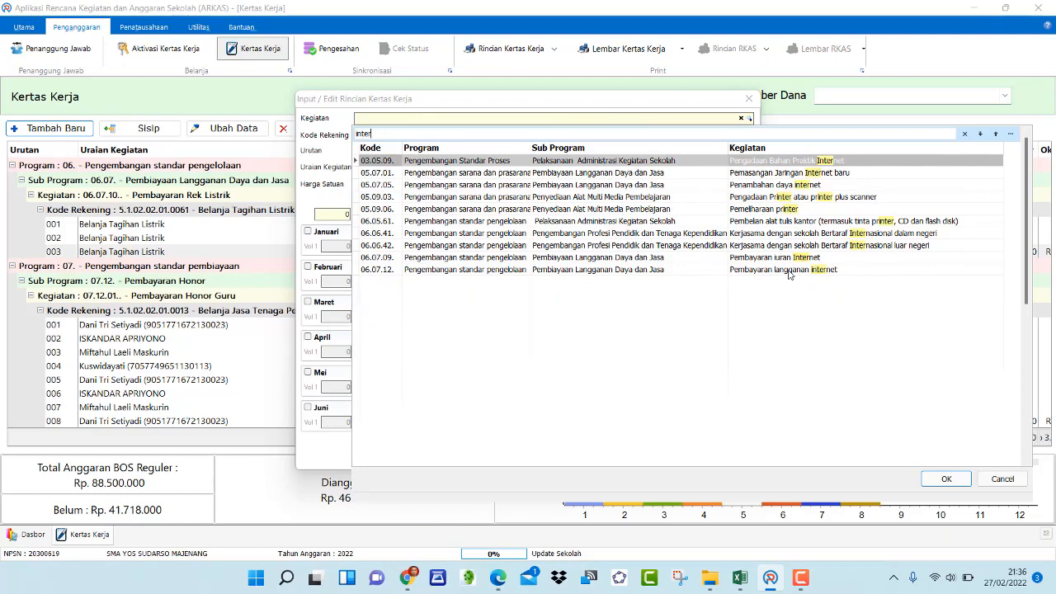
double_click(584, 272)
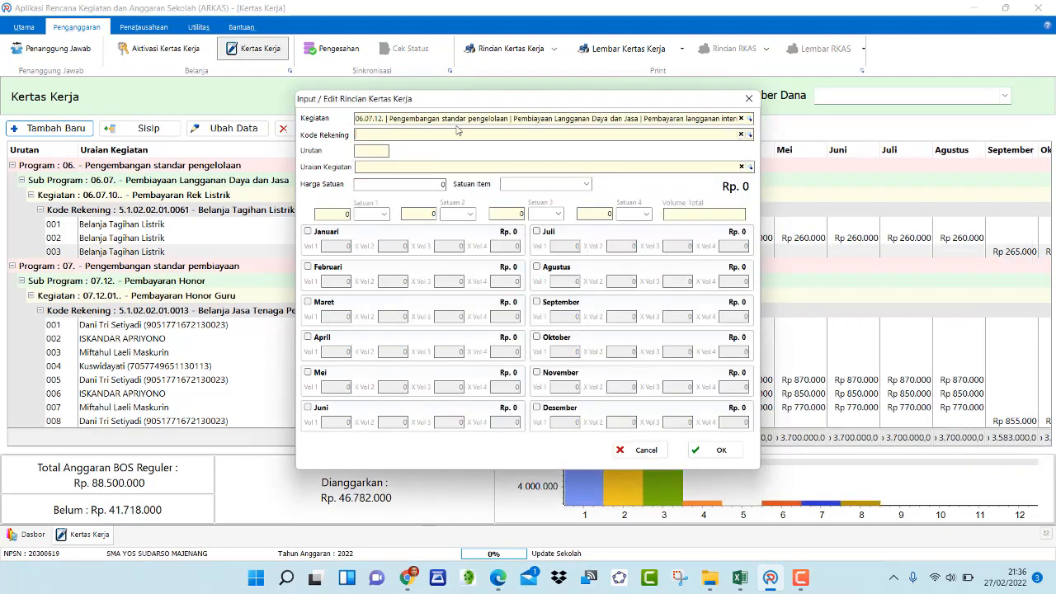
Set the Kode Rekening to 5.1.02.02.01.0063 Belanja Kawat/Faksimili/Internet/TV Berlangganan
left_click(457, 132)
type("nter")
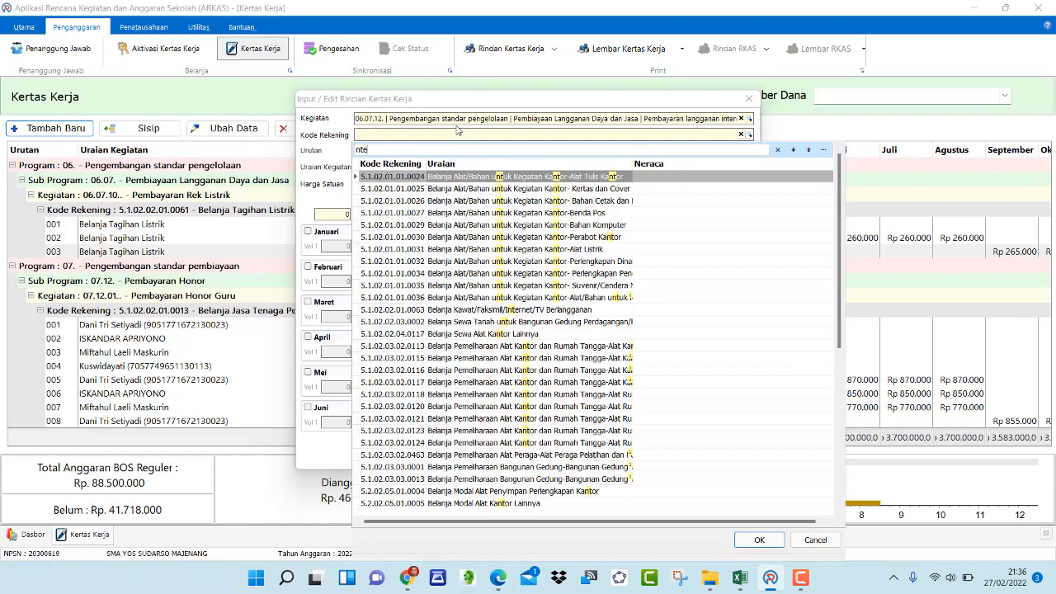
key("BackSpace")
key("BackSpace")
key("BackSpace")
key("BackSpace")
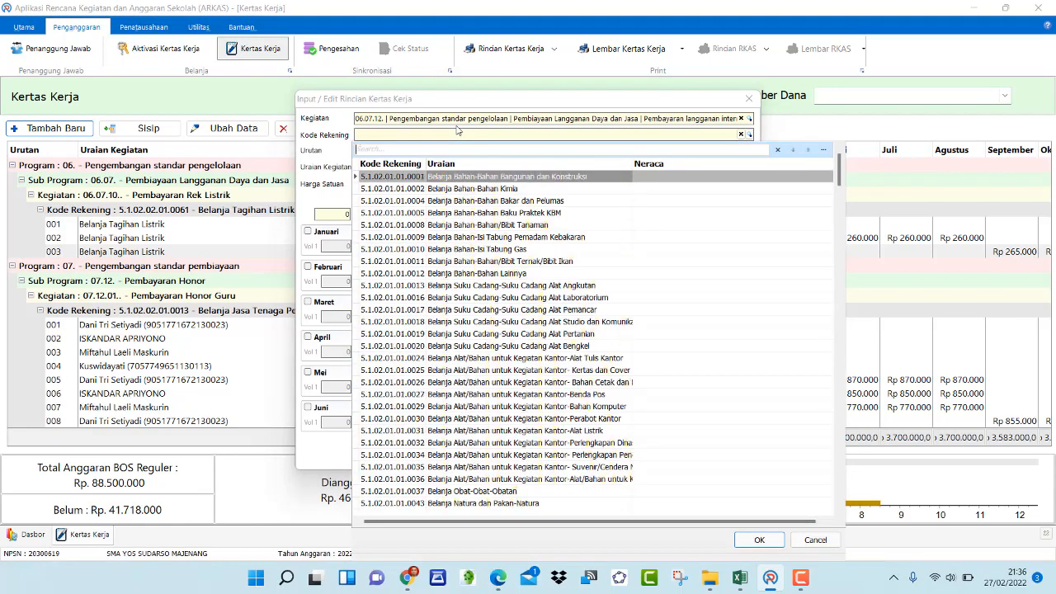
type("inter")
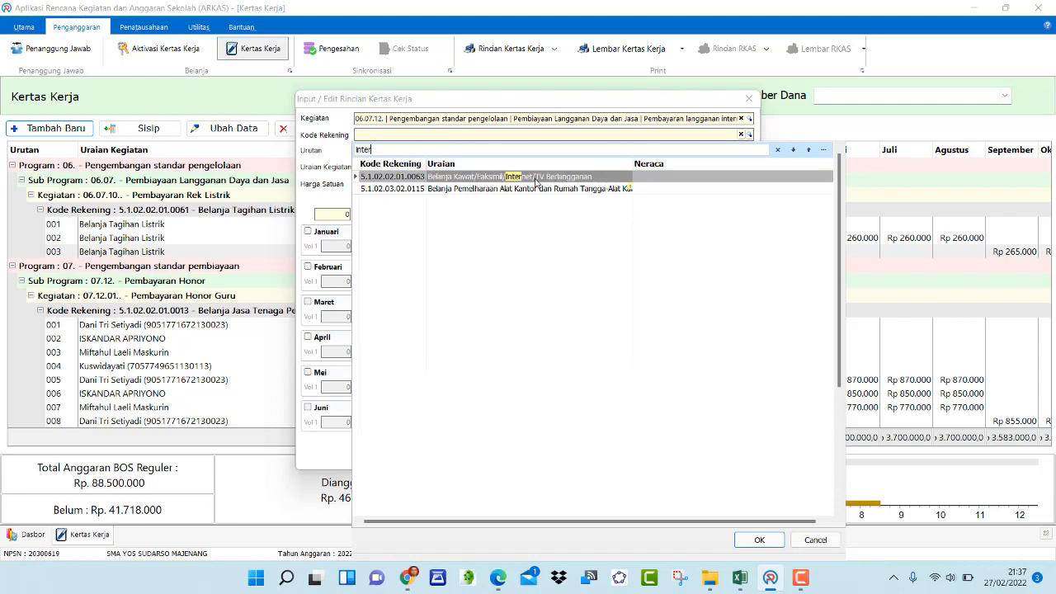
double_click(445, 178)
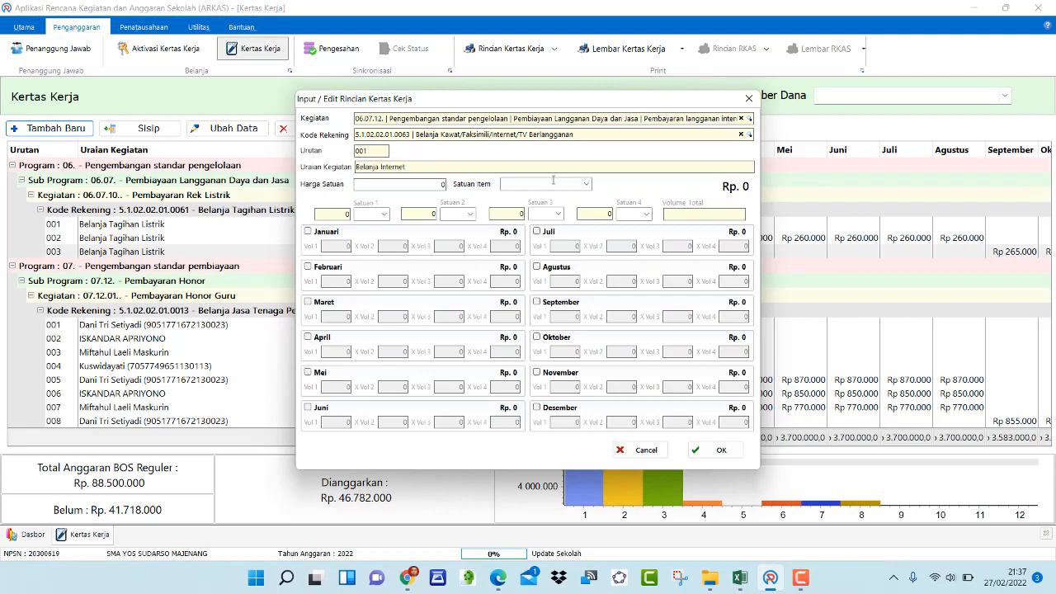
Change the Kode Rekening to 5.1.02.02.01.0059 Belanja Tagihan Telepon and set the Uraian Kegiatan to Belanja Internet/ Telpon
left_click_drag(577, 140, 417, 140)
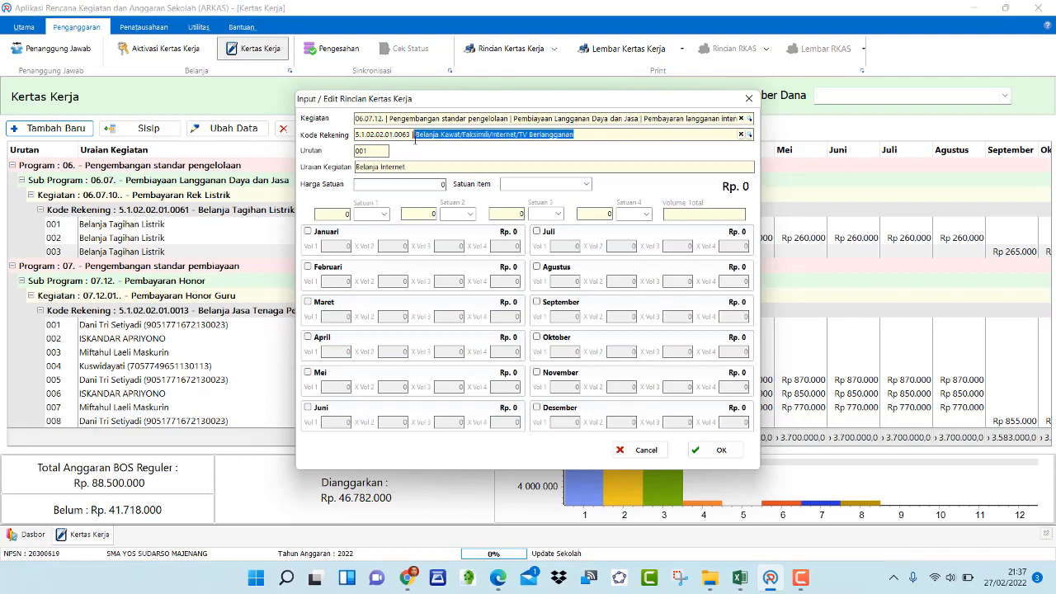
type("ep")
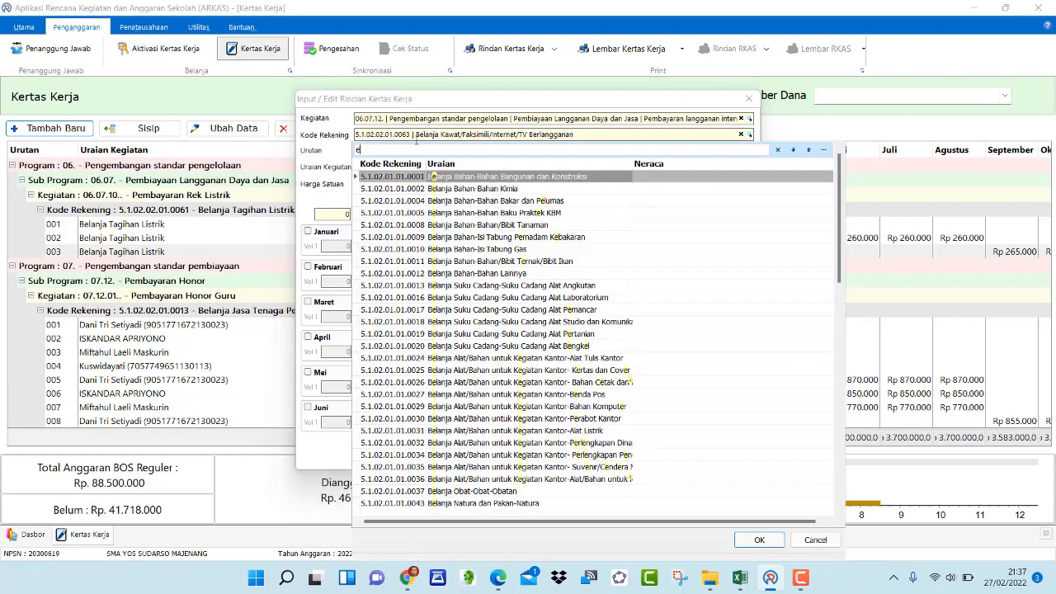
key("BackSpace")
key("BackSpace")
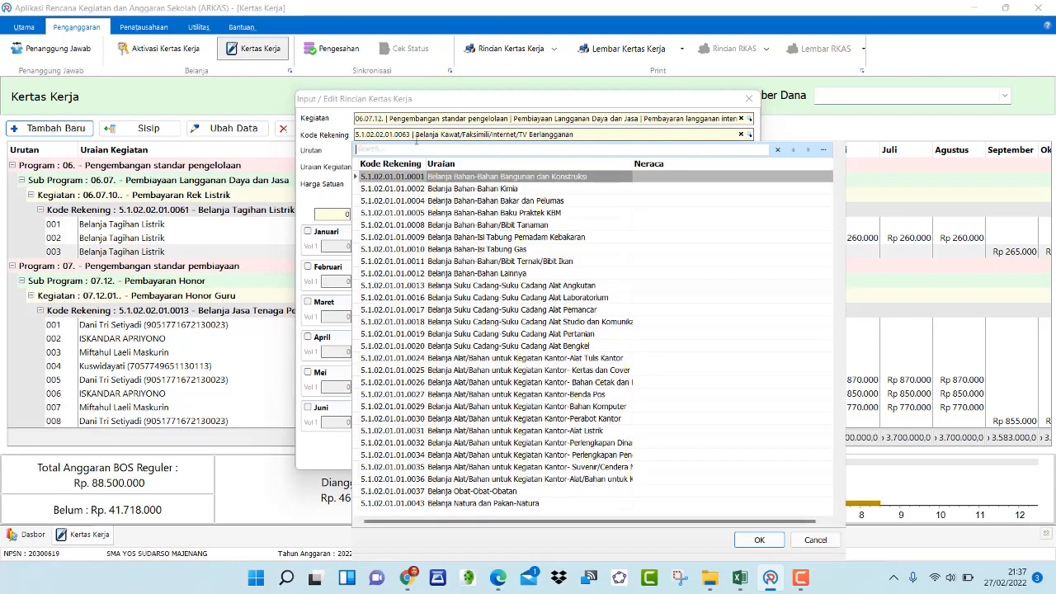
type("telp")
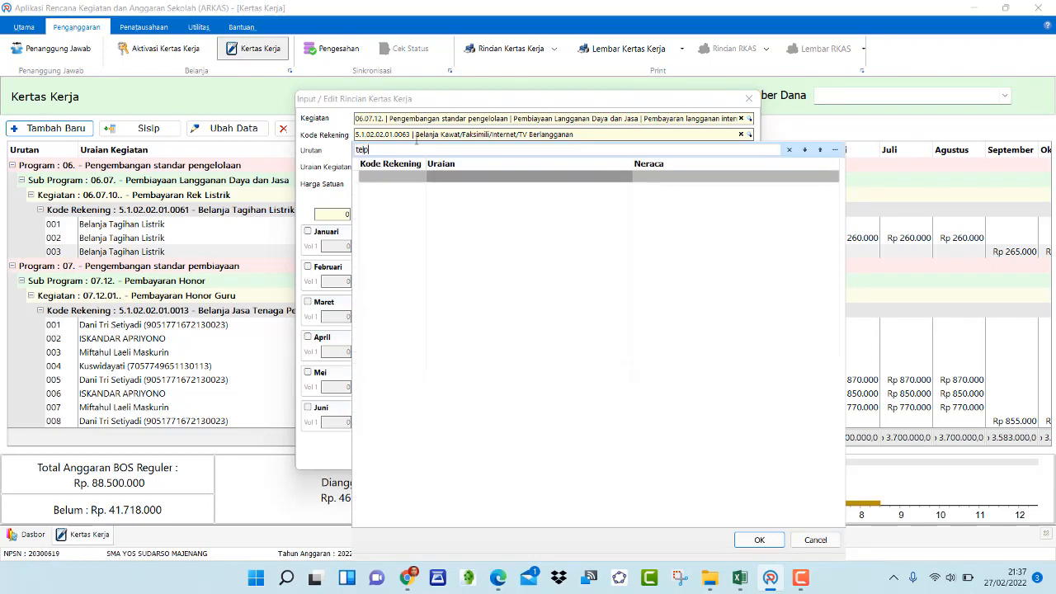
key("BackSpace")
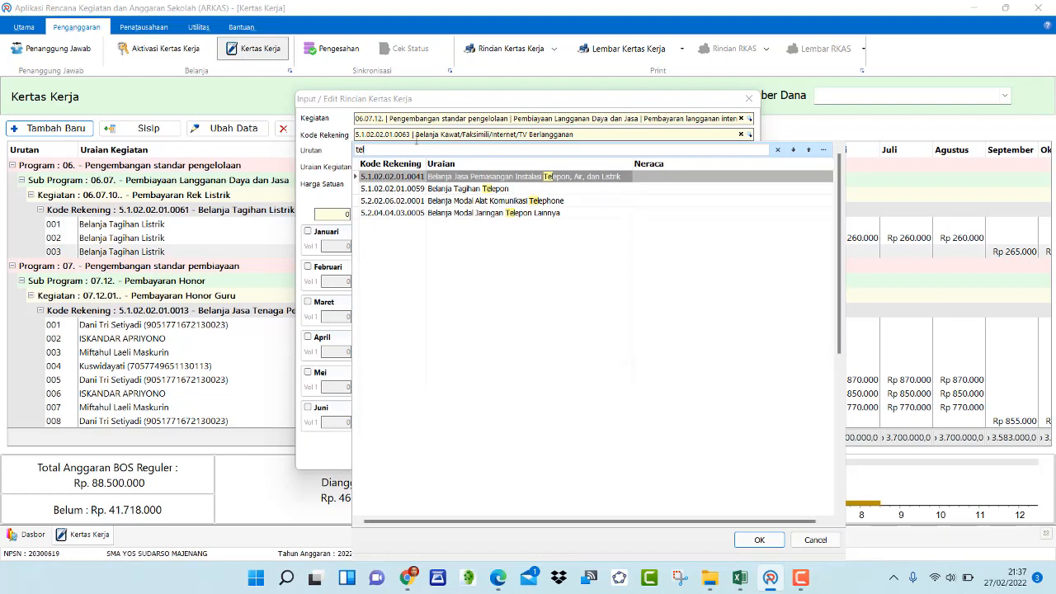
double_click(454, 189)
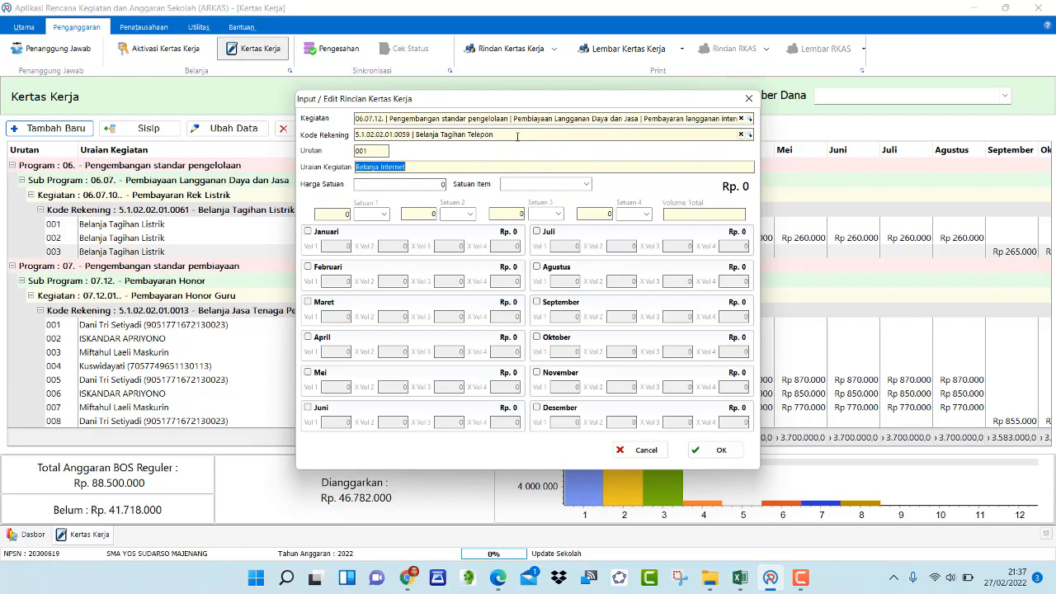
left_click(427, 165)
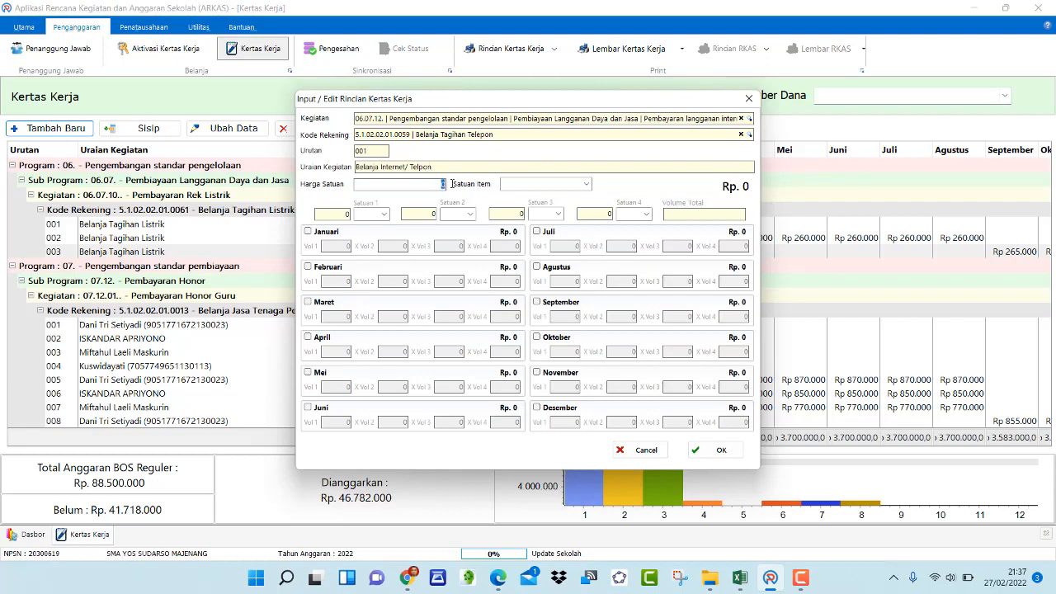
Check the Internet amount in the Excel RKAS spreadsheet, then return to ARKAS
left_click(740, 579)
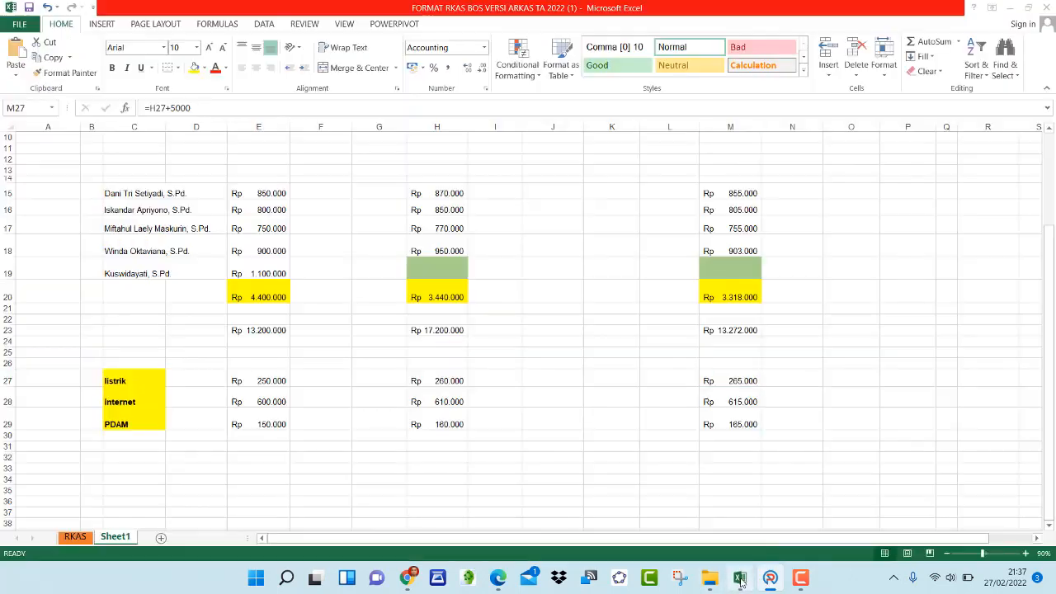
left_click(258, 400)
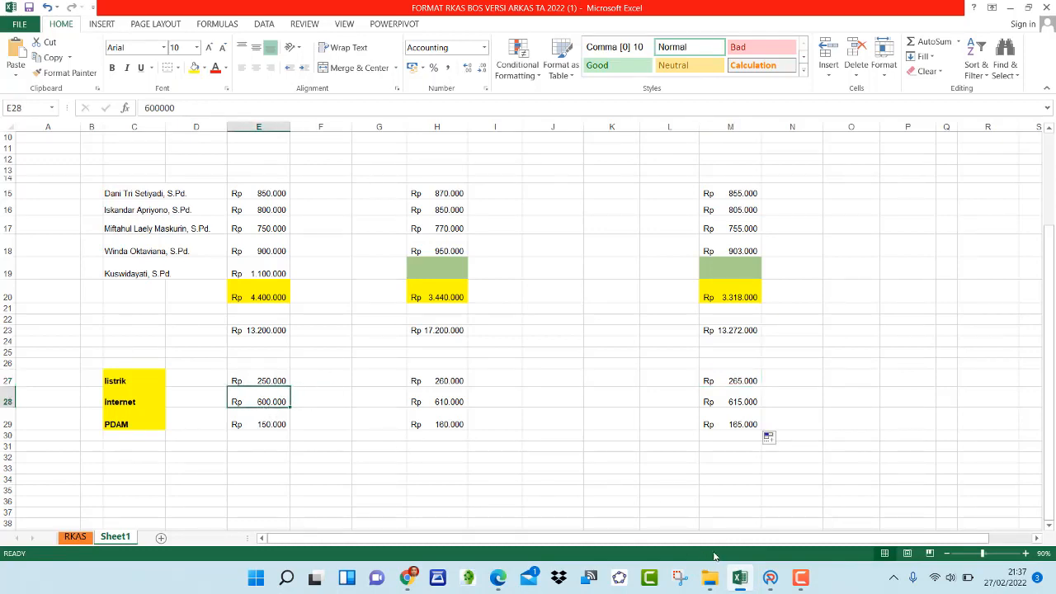
left_click(770, 579)
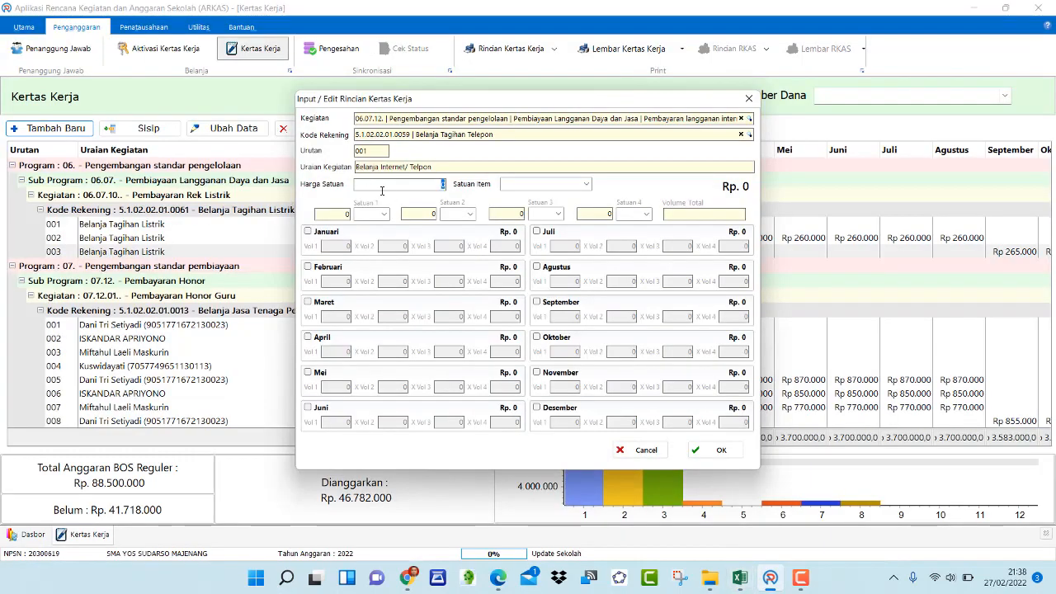
Set the Harga Satuan to 600000 and the Satuan Item to Bulan
type("60")
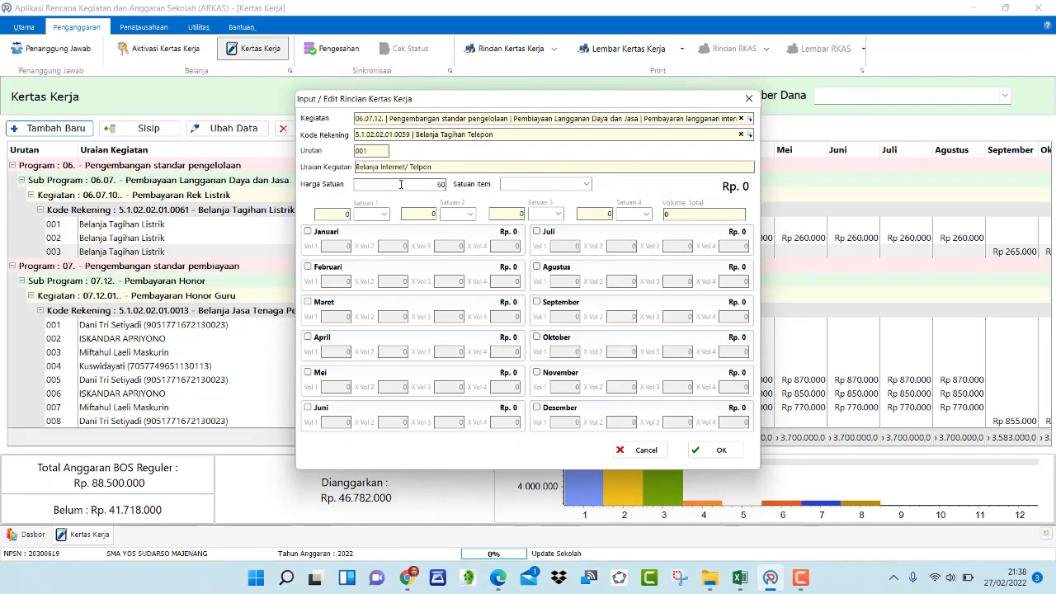
type("0.00")
type("0000")
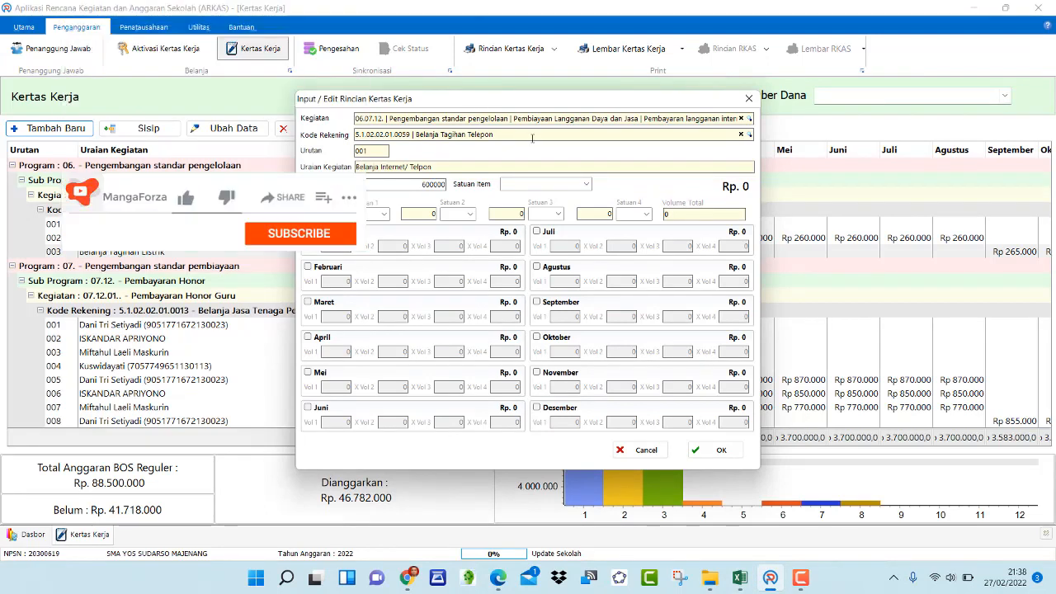
left_click(587, 185)
scroll(528, 243, "down", 3)
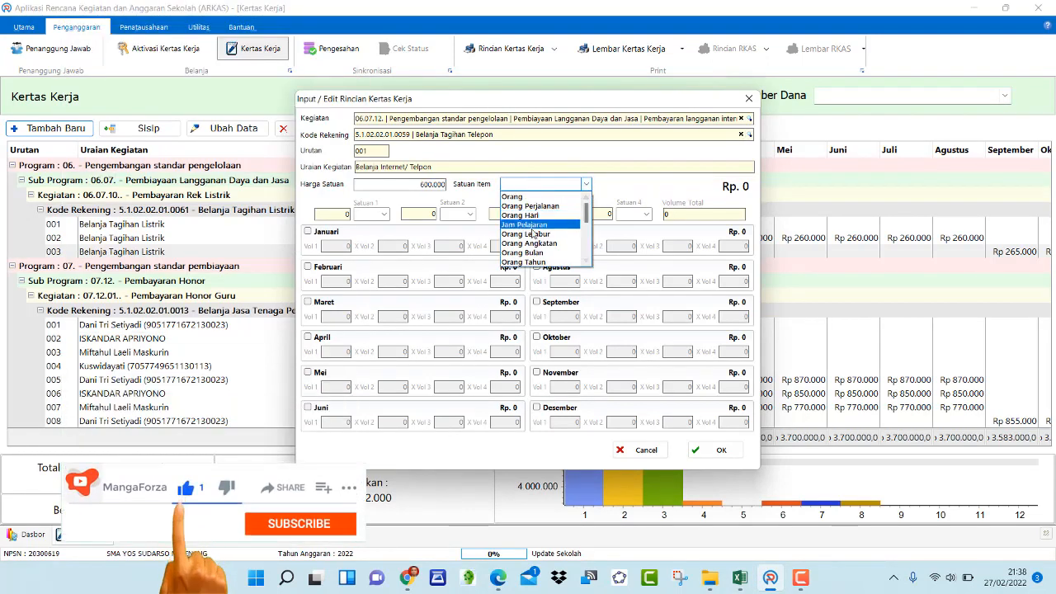
scroll(528, 243, "down", 4)
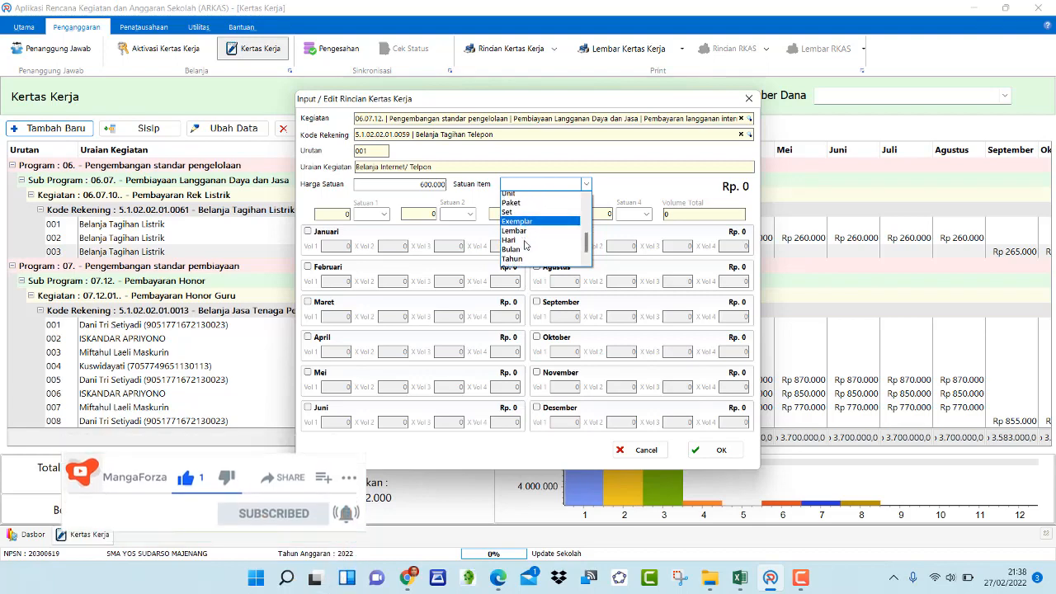
left_click(510, 236)
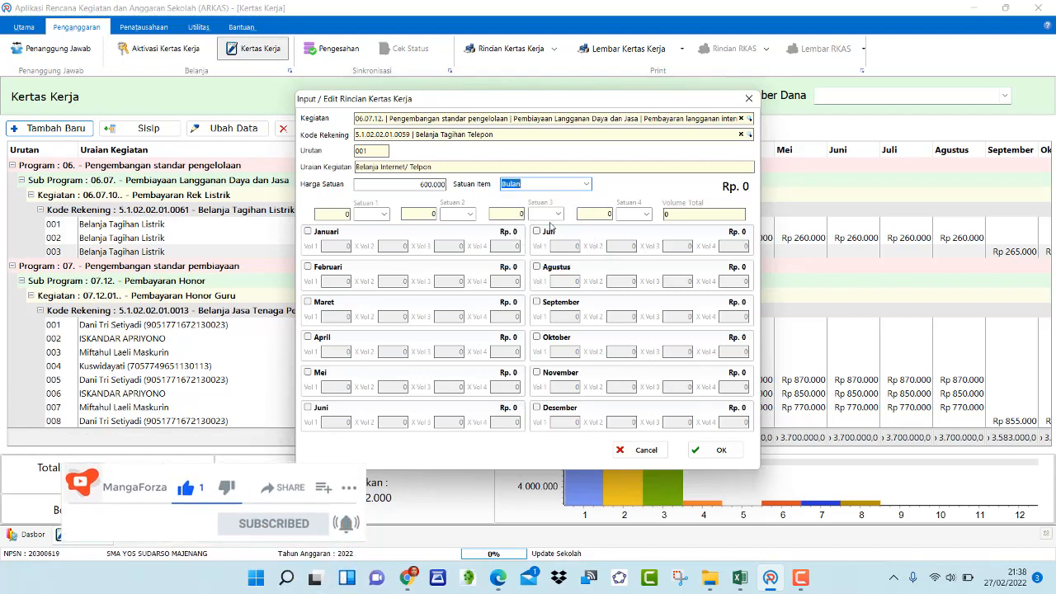
Enable the months Januari, Februari and Maret
left_click(308, 231)
left_click(308, 266)
left_click(308, 302)
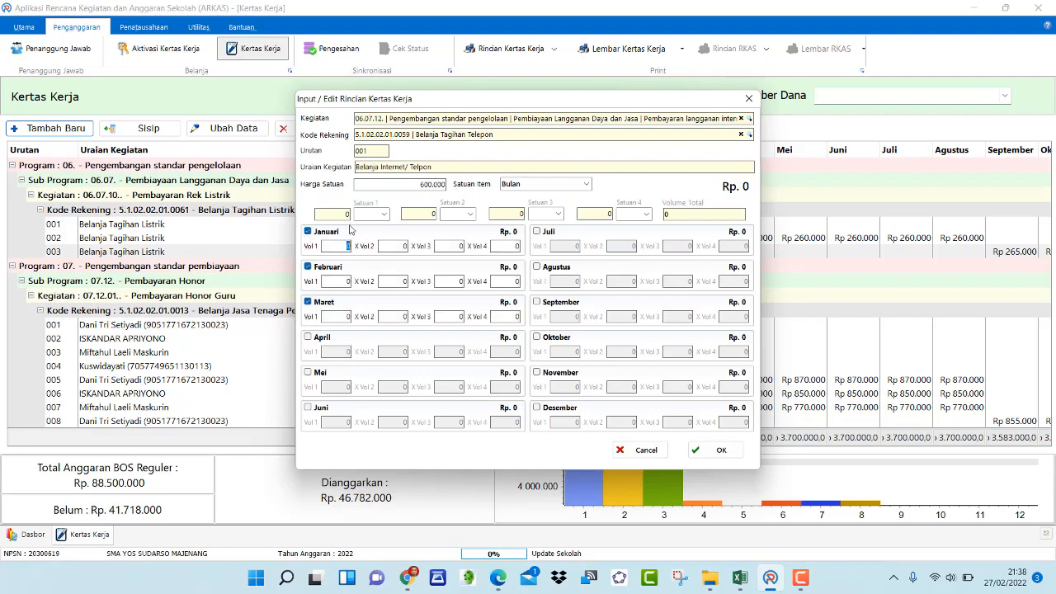
Enter Vol 1 of 1 for Januari through Maret and save the entry
type("1")
type("1")
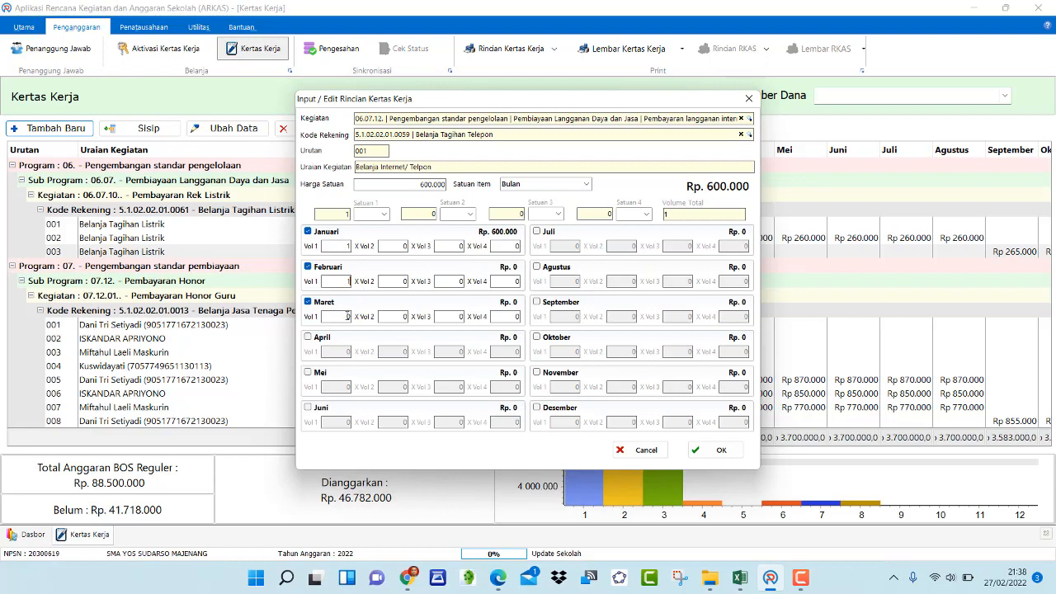
left_click(347, 317)
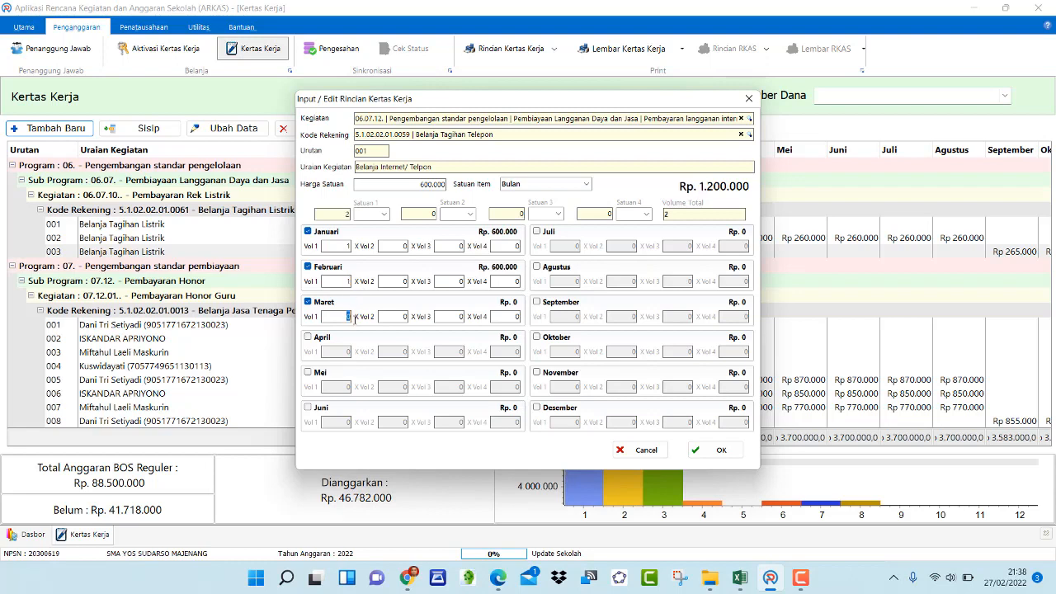
left_click(693, 214)
left_click(351, 317)
type("1")
left_click(704, 215)
left_click(714, 450)
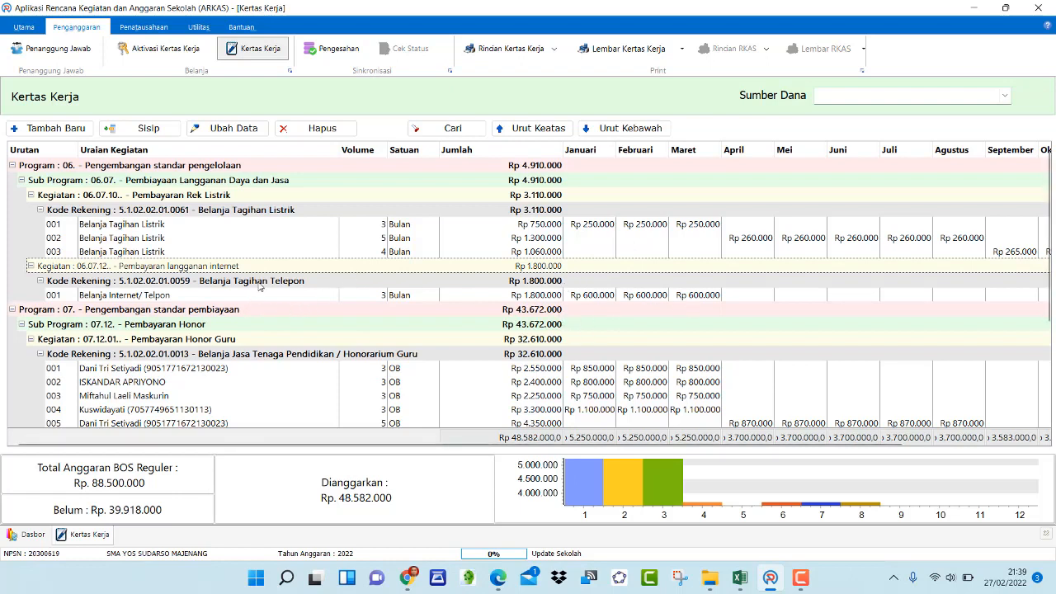
Change the Belanja Internet/ Telpon item's Kegiatan to 06.07.11 Pembayaran Rek Telepon and save the edit
double_click(132, 268)
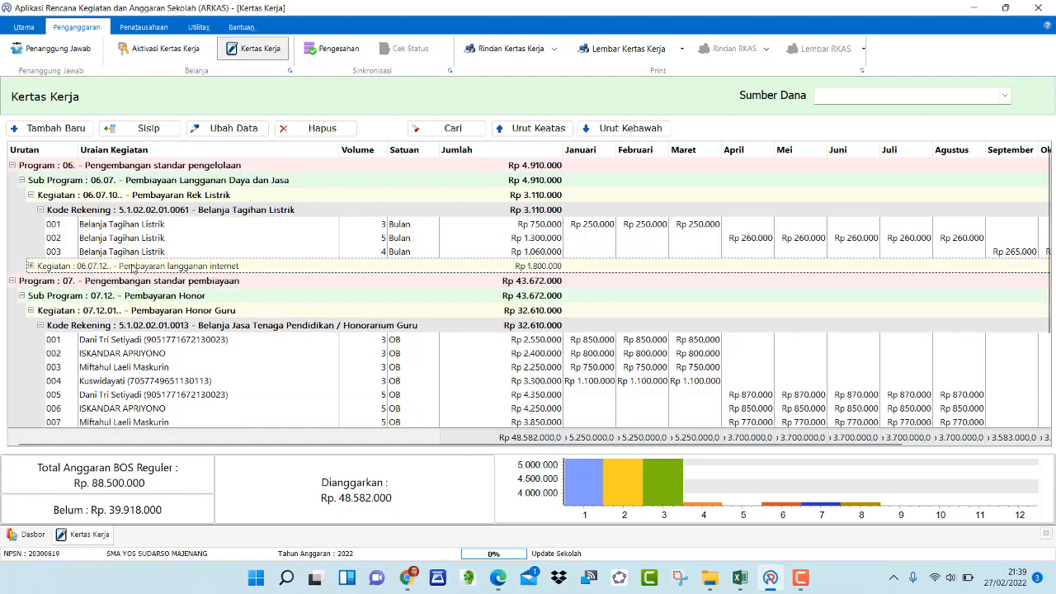
double_click(132, 268)
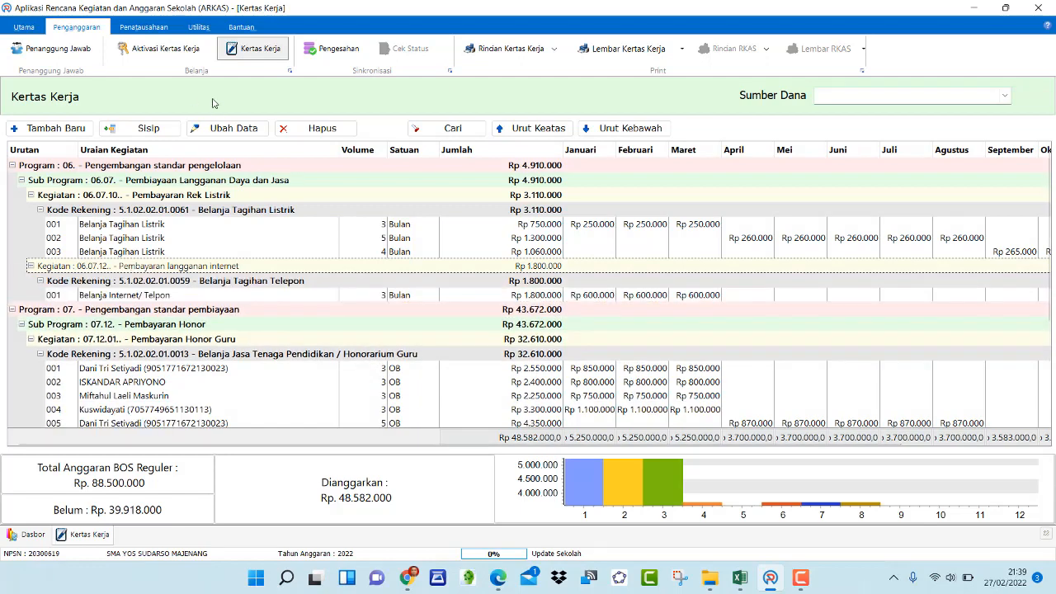
left_click(233, 130)
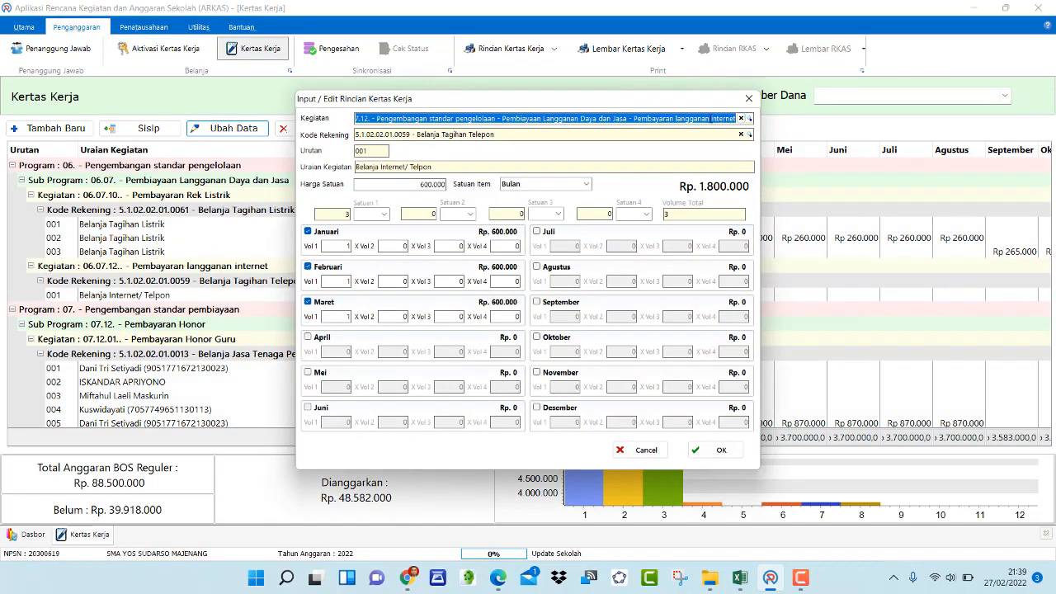
left_click(711, 119)
type("elp")
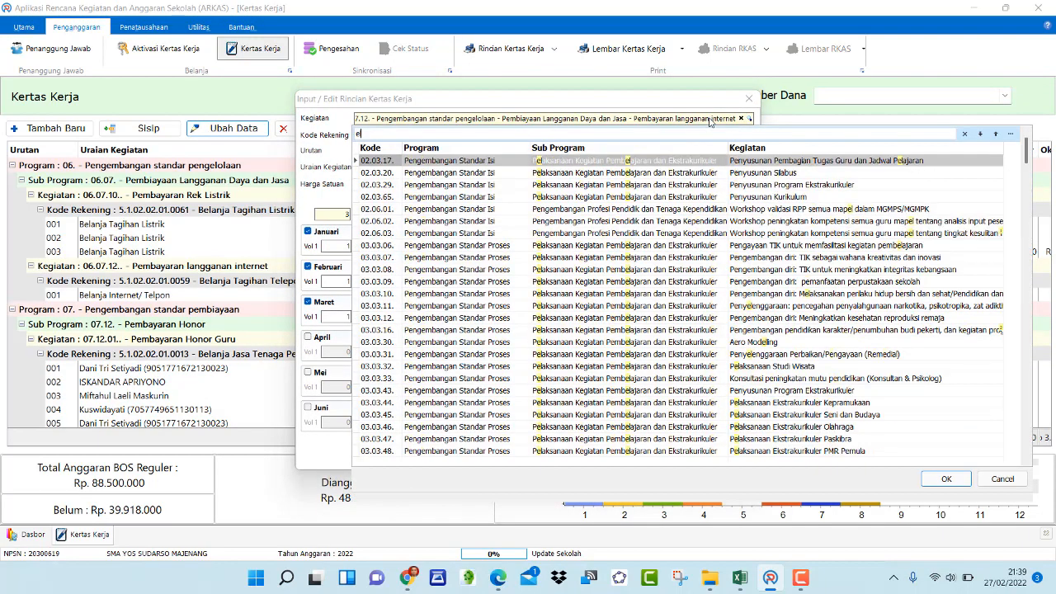
key("BackSpace")
key("BackSpace")
key("BackSpace")
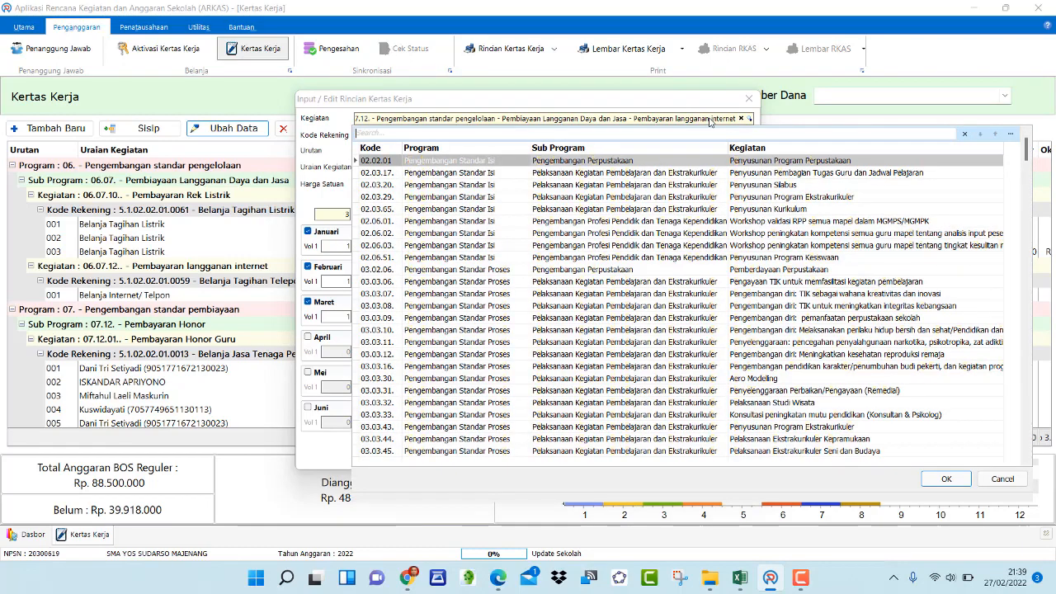
type("telp")
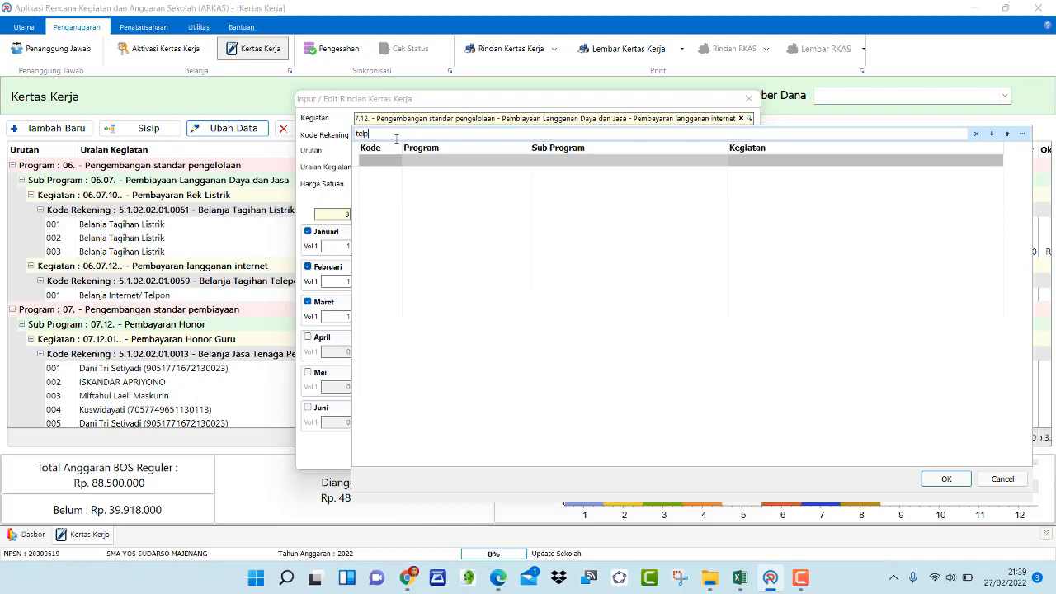
left_click_drag(374, 134, 304, 133)
key("BackSpace")
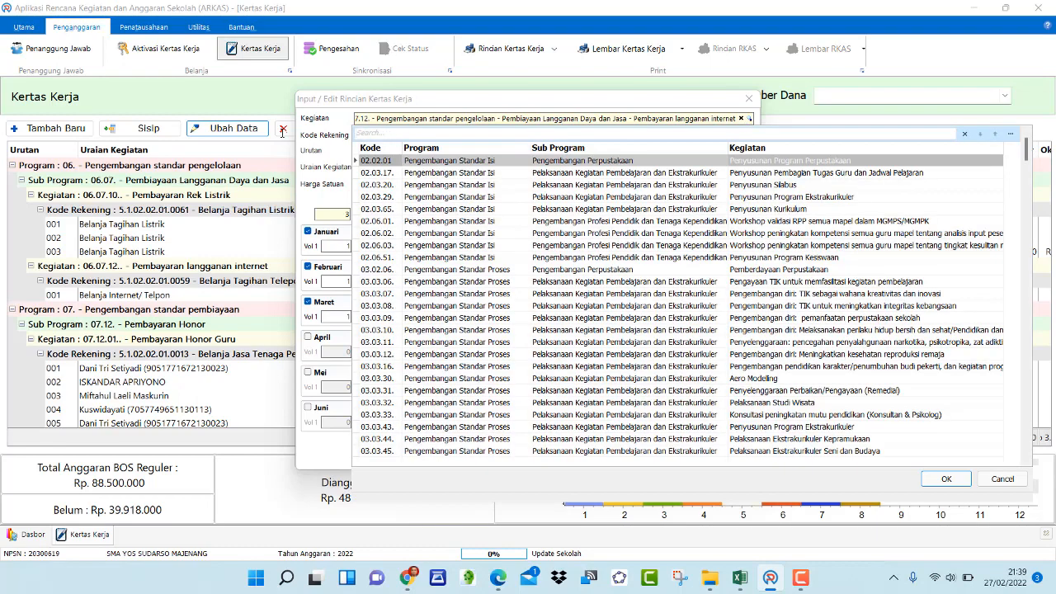
type("t")
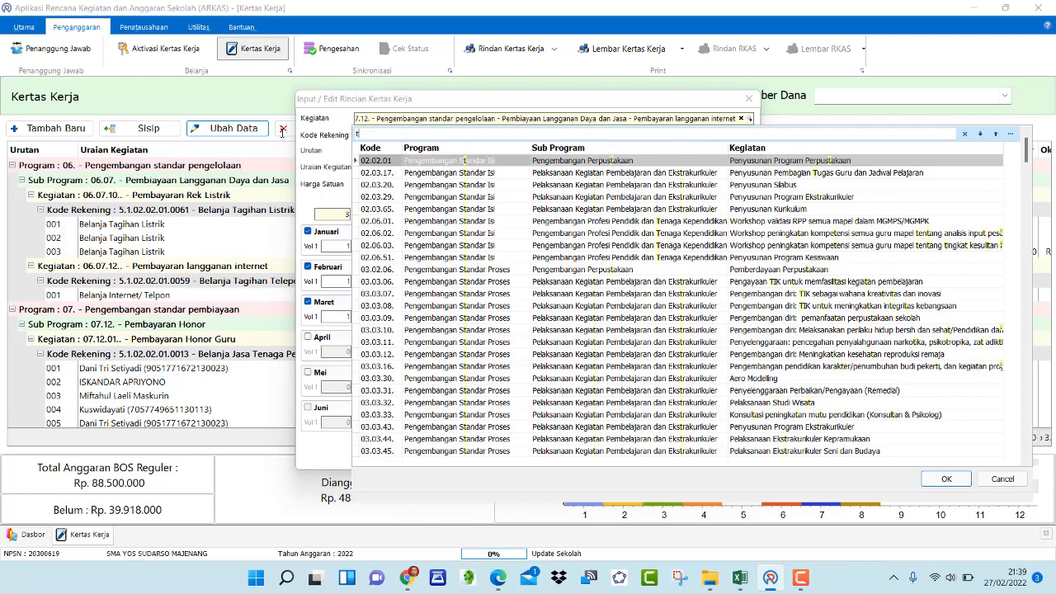
type("el")
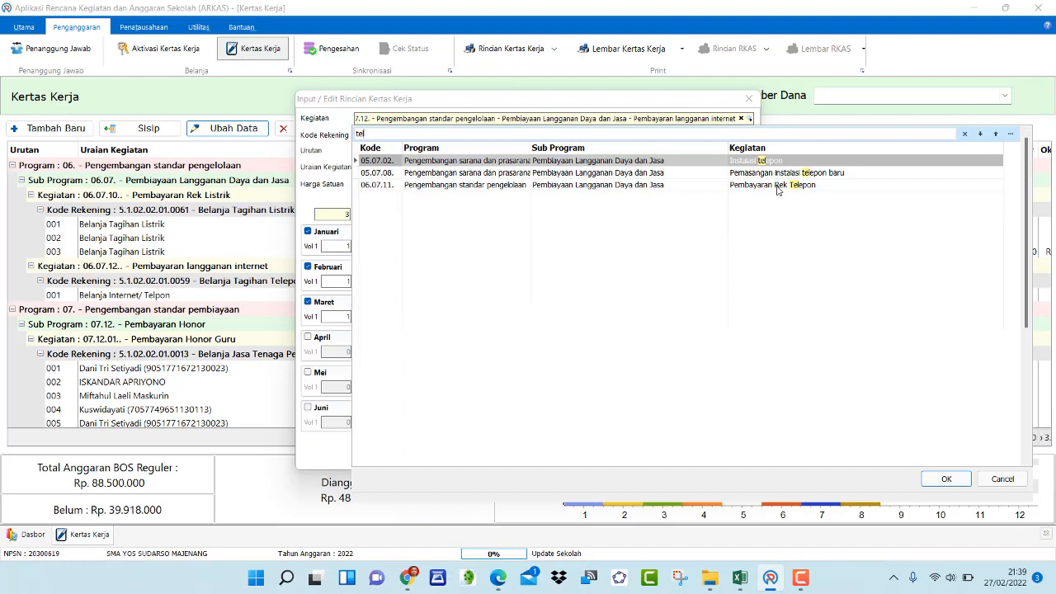
left_click(777, 186)
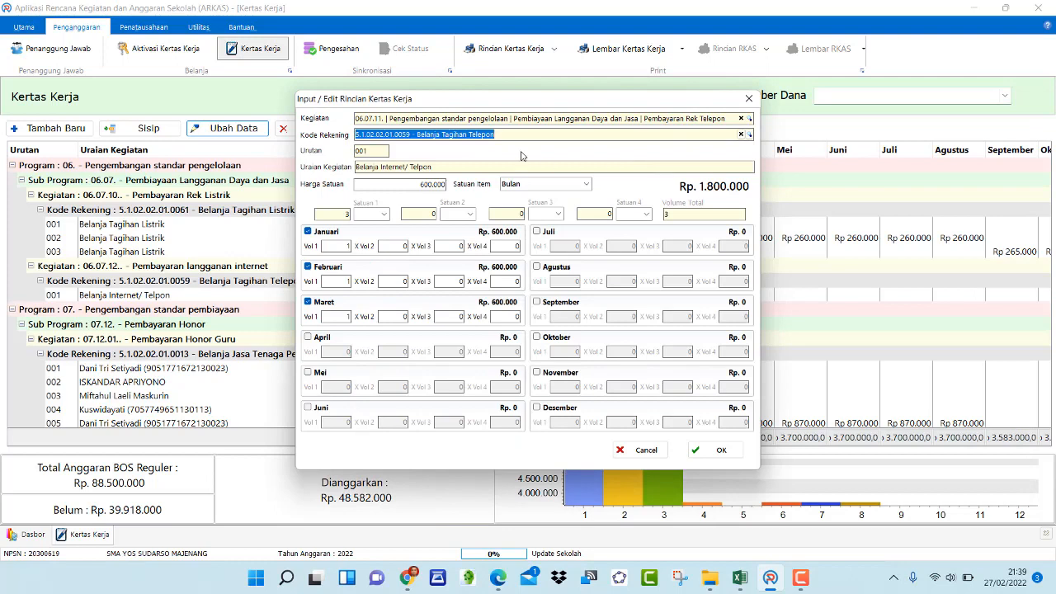
left_click(515, 137)
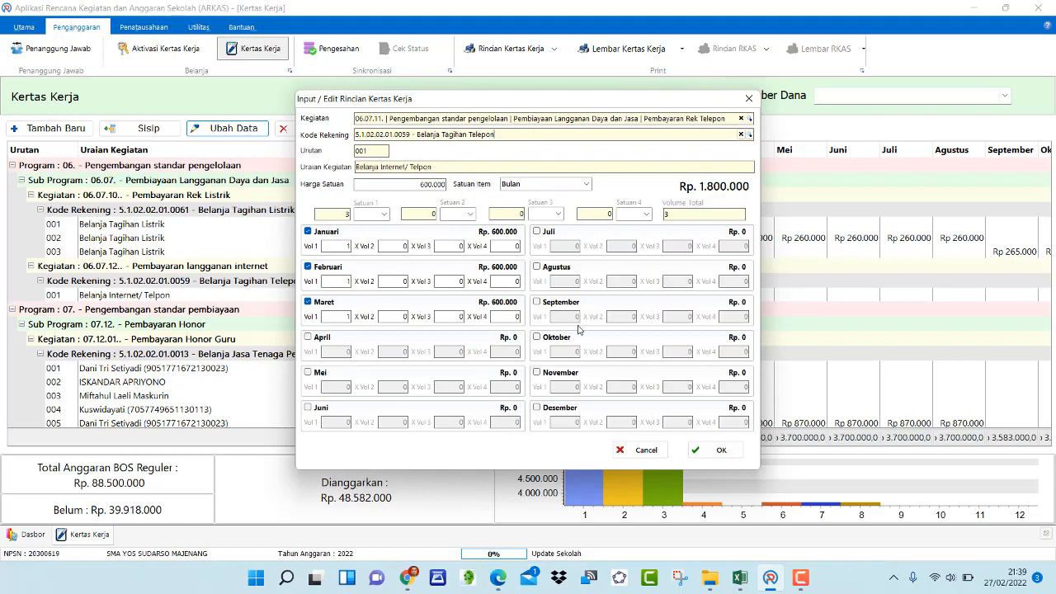
left_click(710, 450)
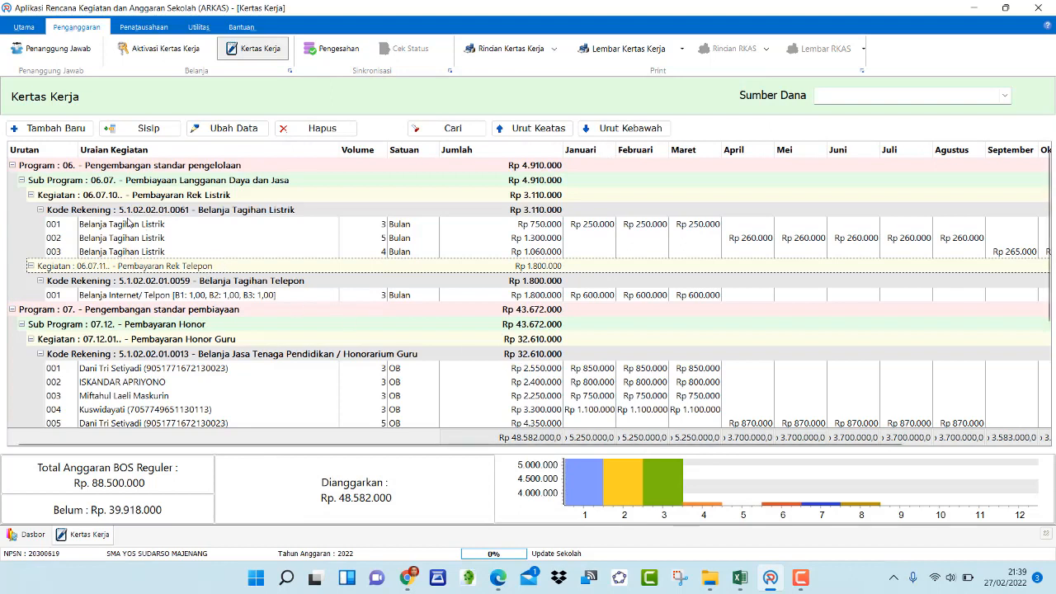
Insert a new item under Kode Rekening 5.1.02.02.01.0059 with Uraian Kegiatan Belanja Internet/ Telepon
left_click(114, 212)
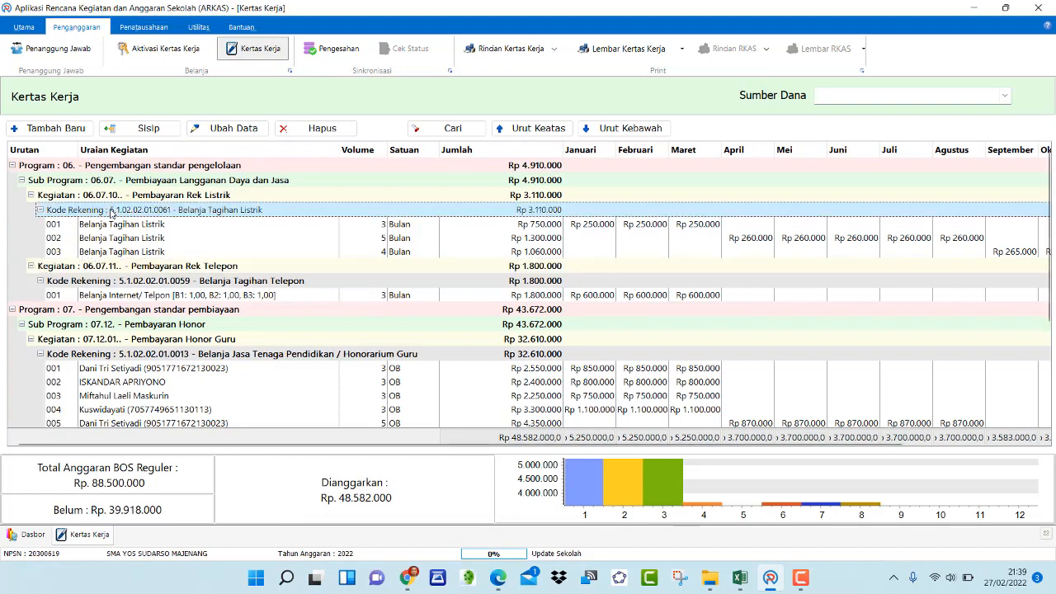
left_click(103, 267)
left_click(109, 284)
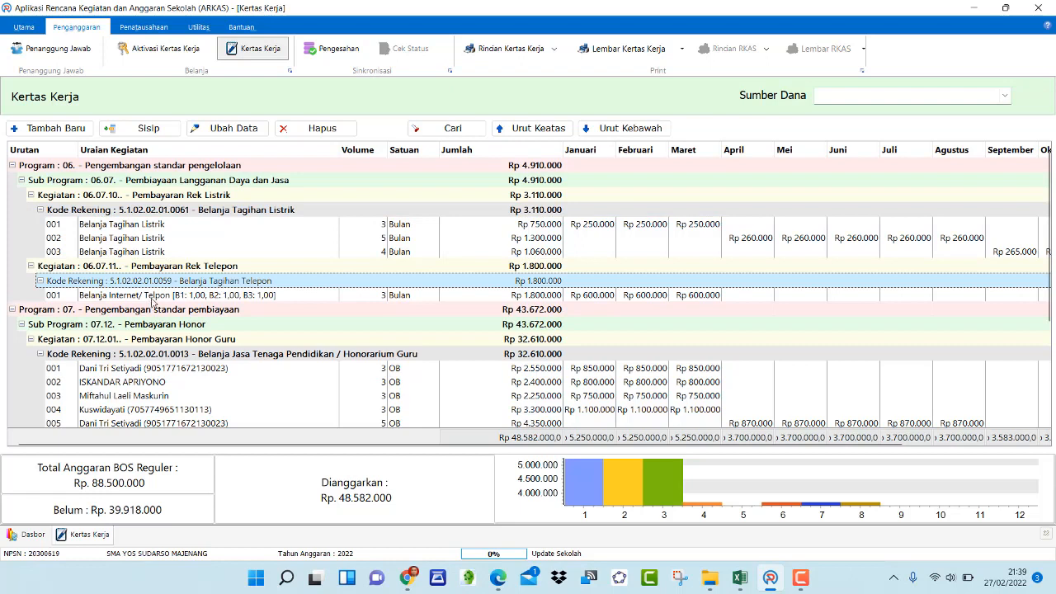
left_click(152, 297)
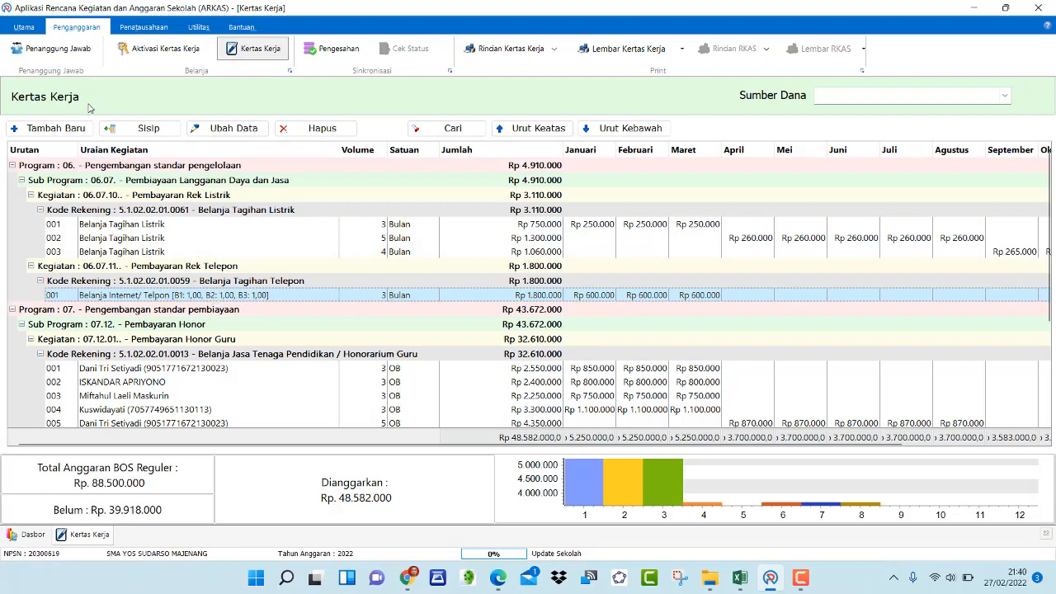
left_click(149, 128)
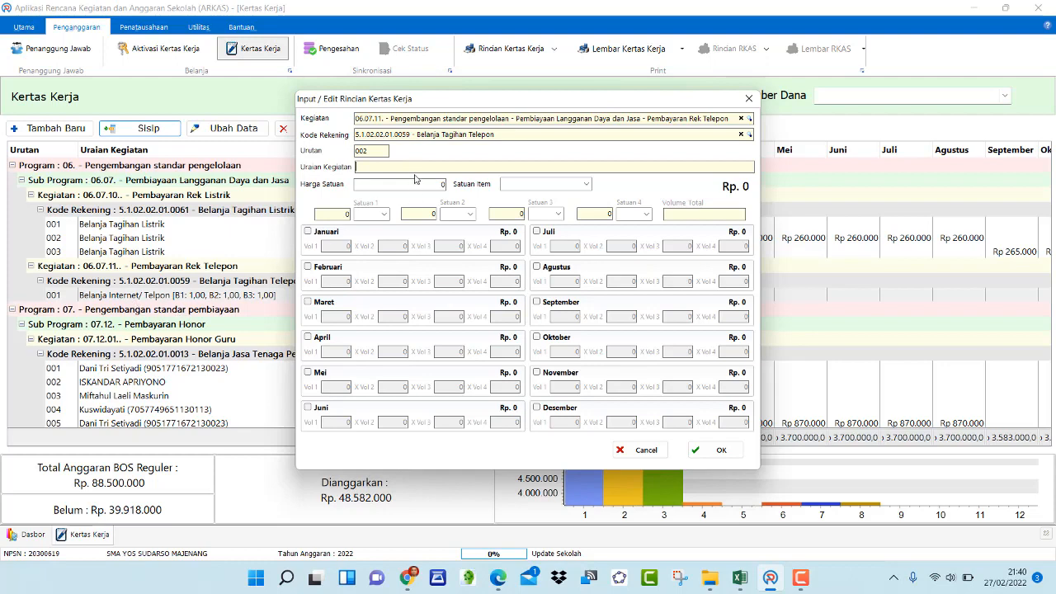
type("elanja Internet/ Telepon")
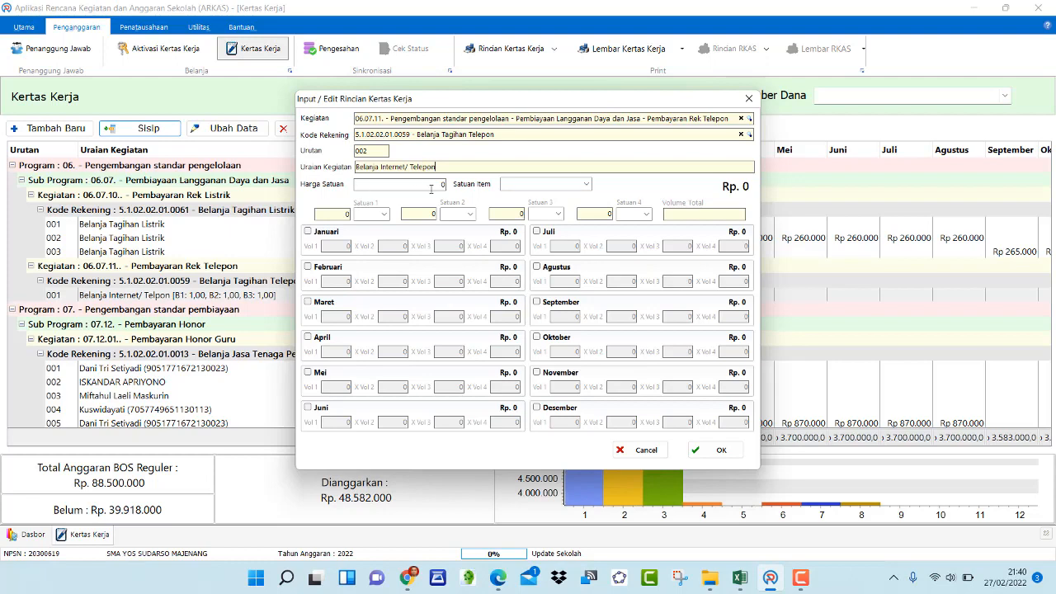
Check the Internet amount for the next period in the Excel RKAS spreadsheet, then return to ARKAS
left_click(731, 578)
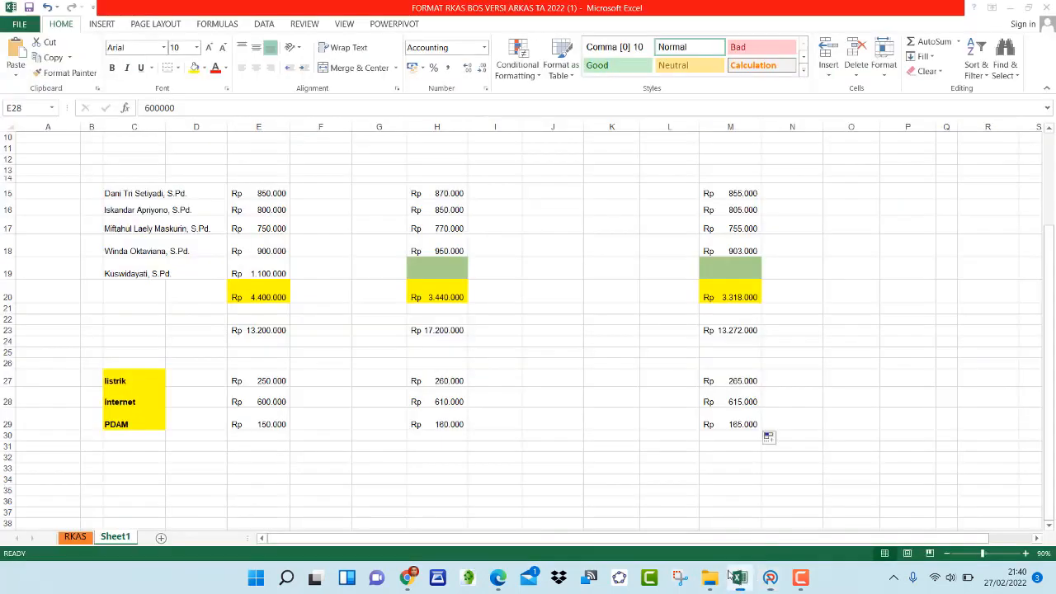
left_click(445, 402)
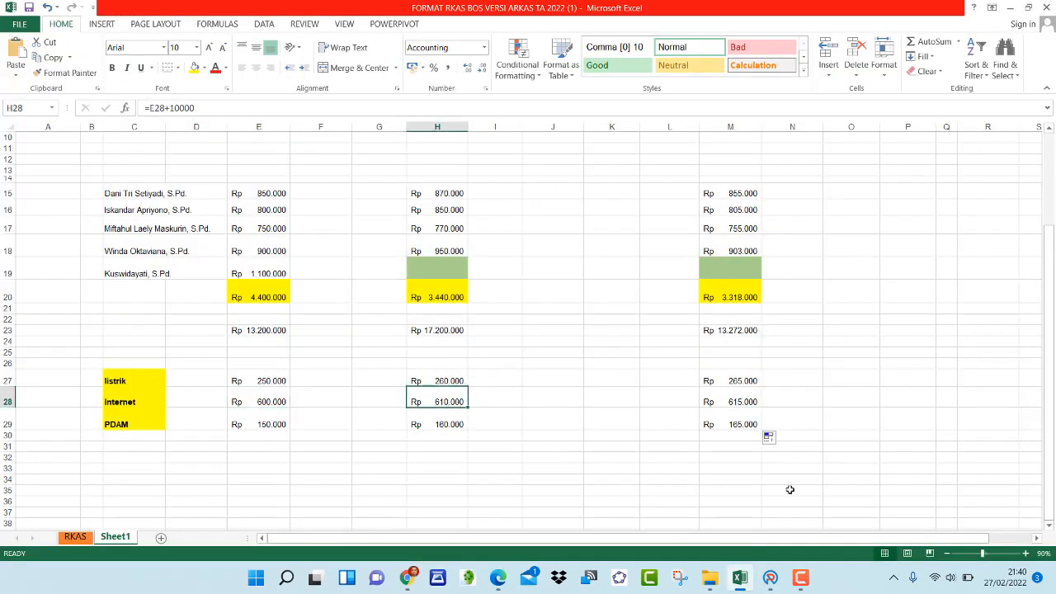
left_click(770, 577)
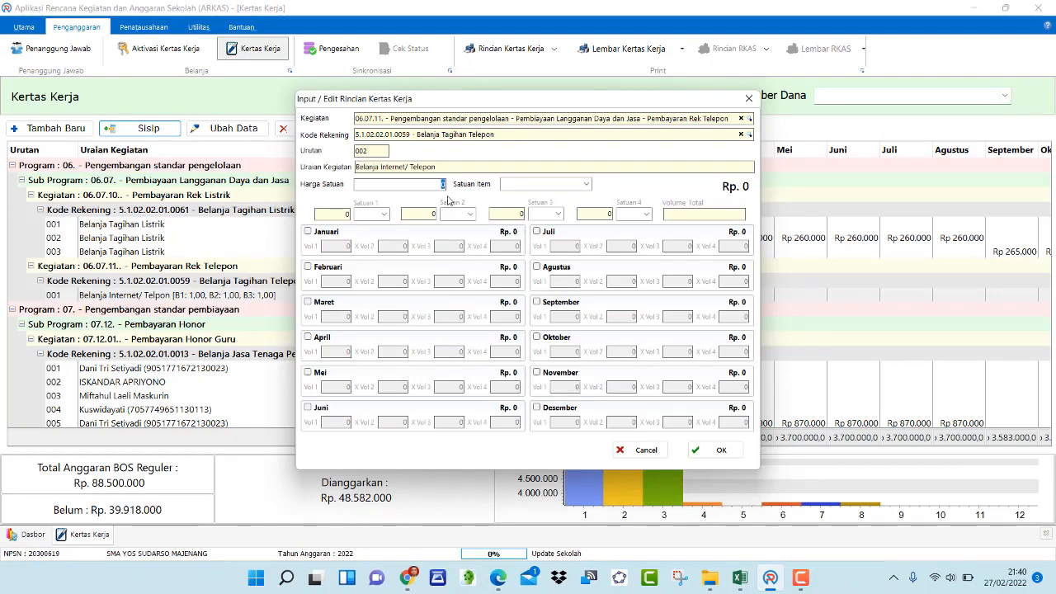
Set the Harga Satuan to 610000 and the Satuan Item to Bulan
type("610.000")
left_click(585, 184)
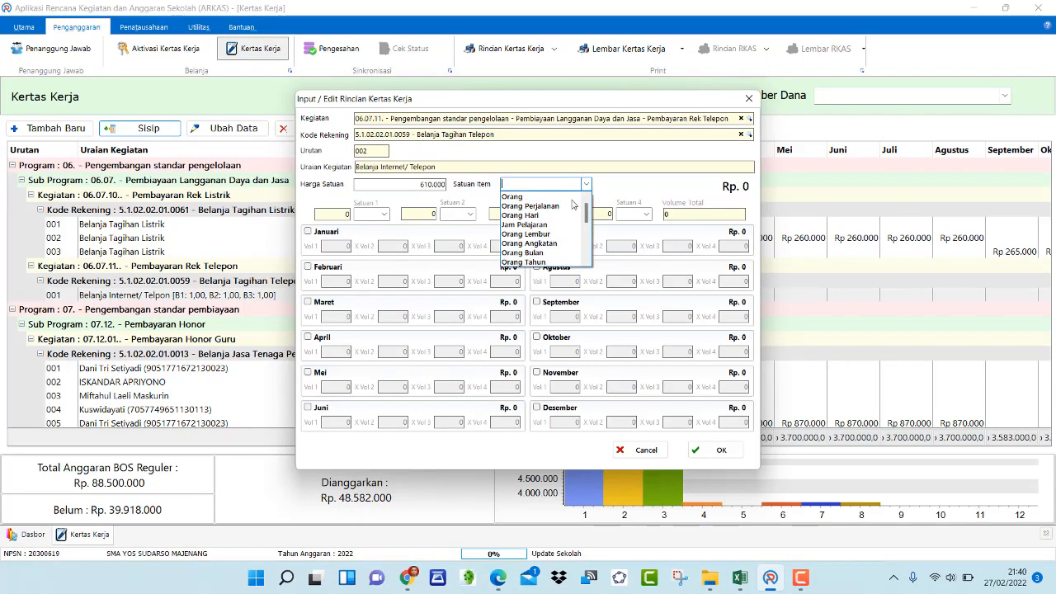
scroll(572, 205, "down", 6)
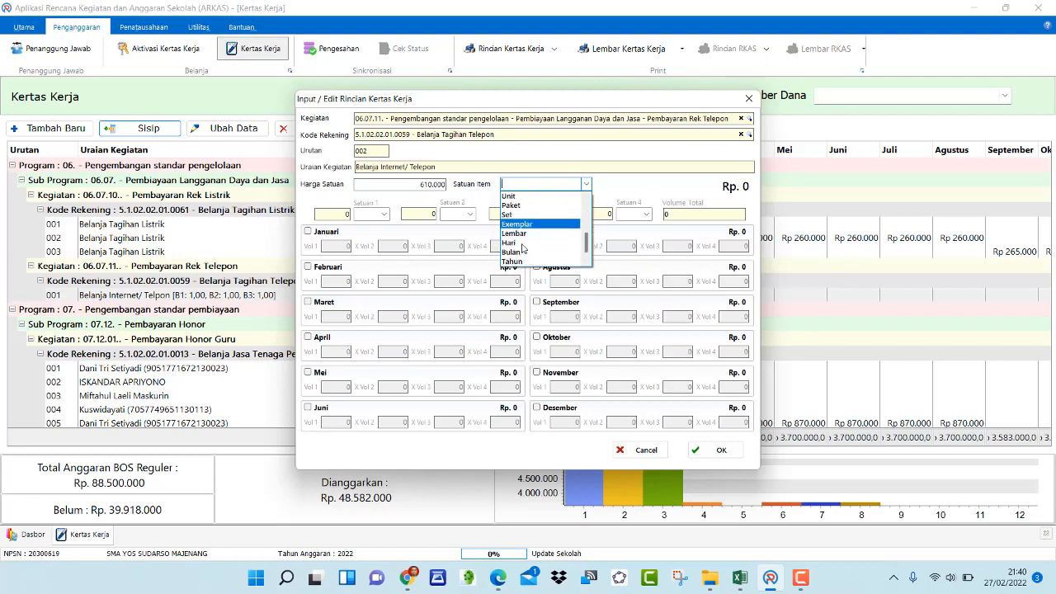
left_click(522, 250)
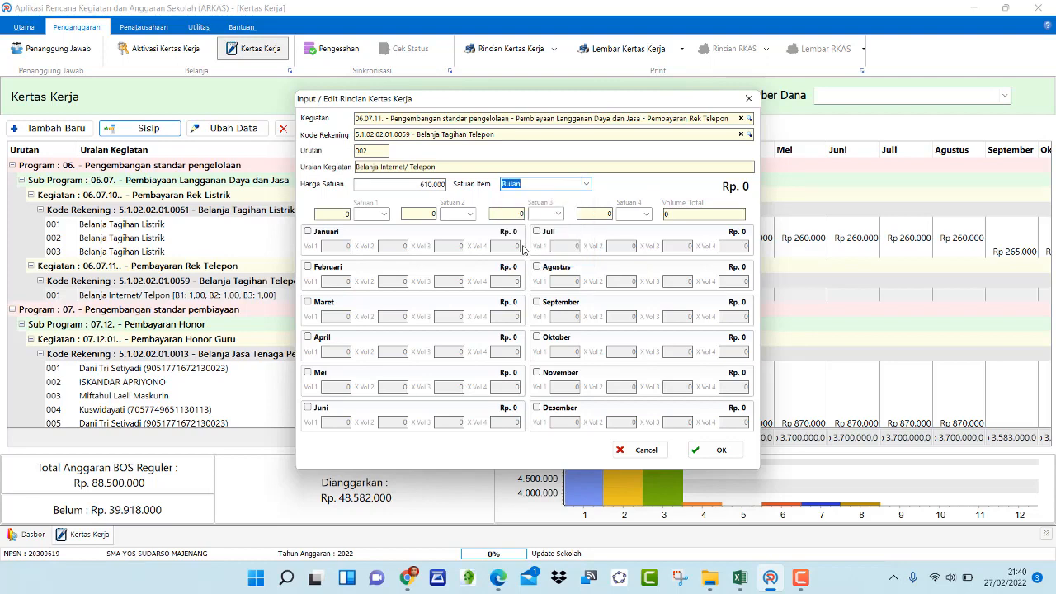
Enable the months April, Mei, Juni, Juli and Agustus
left_click(309, 337)
left_click(309, 373)
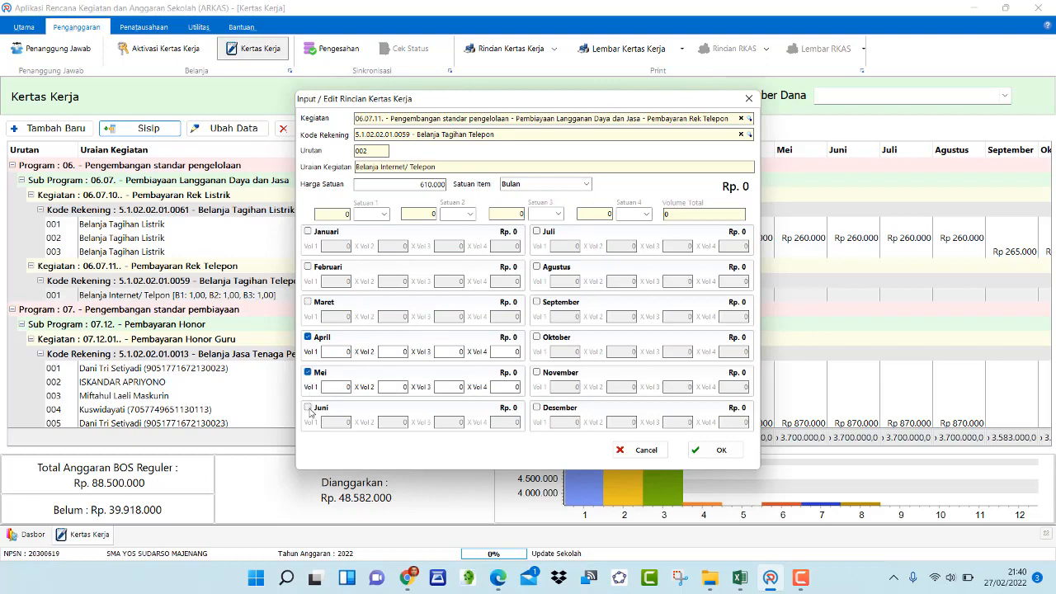
left_click(309, 408)
left_click(537, 232)
left_click(536, 267)
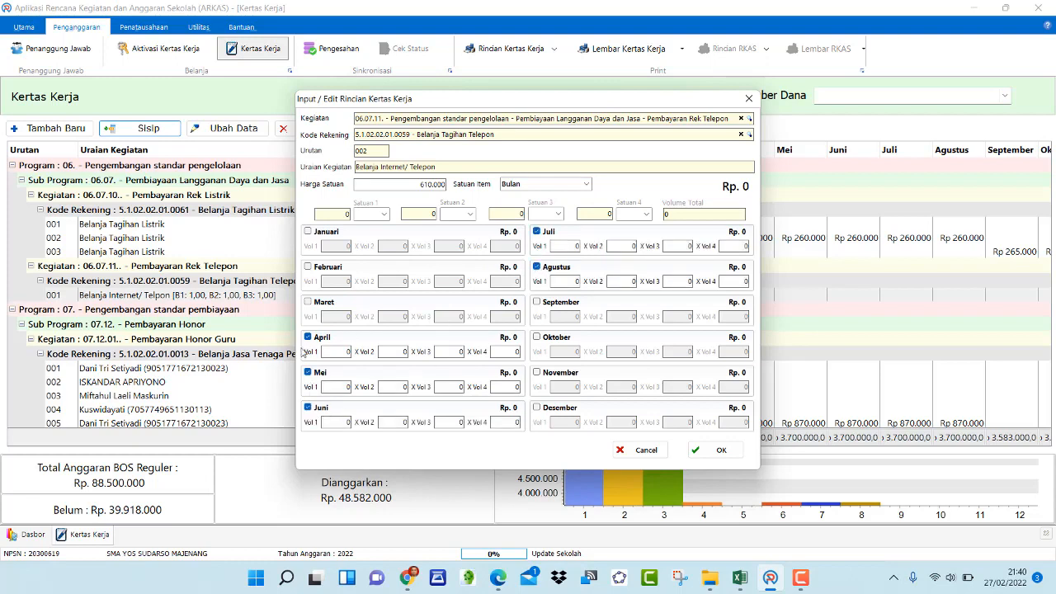
Enter Vol 1 of 1 for April through Agustus and save the entry
type("1")
left_click(348, 387)
type("1")
left_click(348, 421)
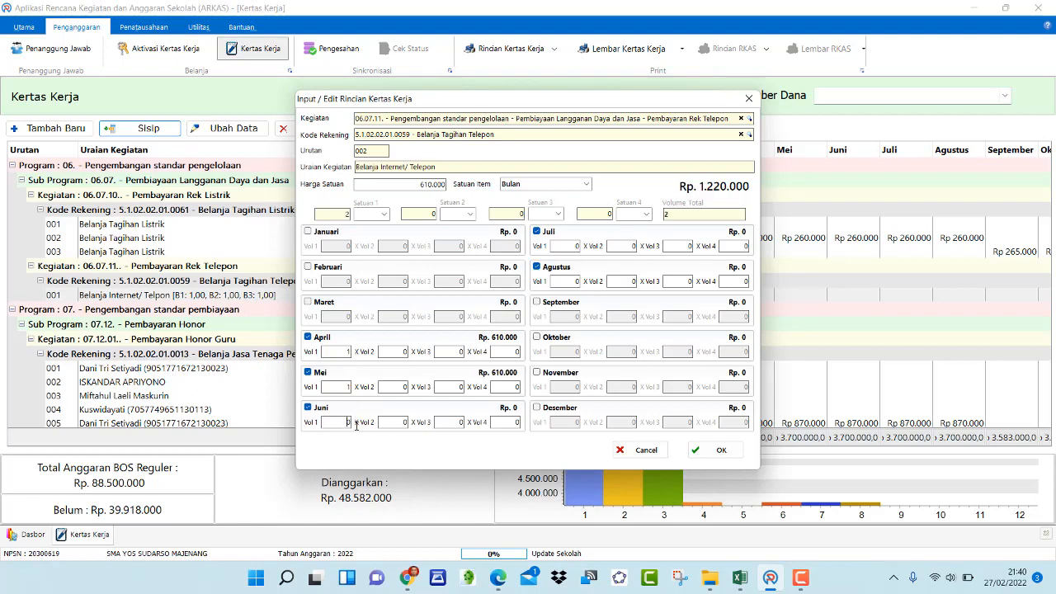
type("1")
left_click(575, 247)
type("1")
left_click(576, 284)
type("1")
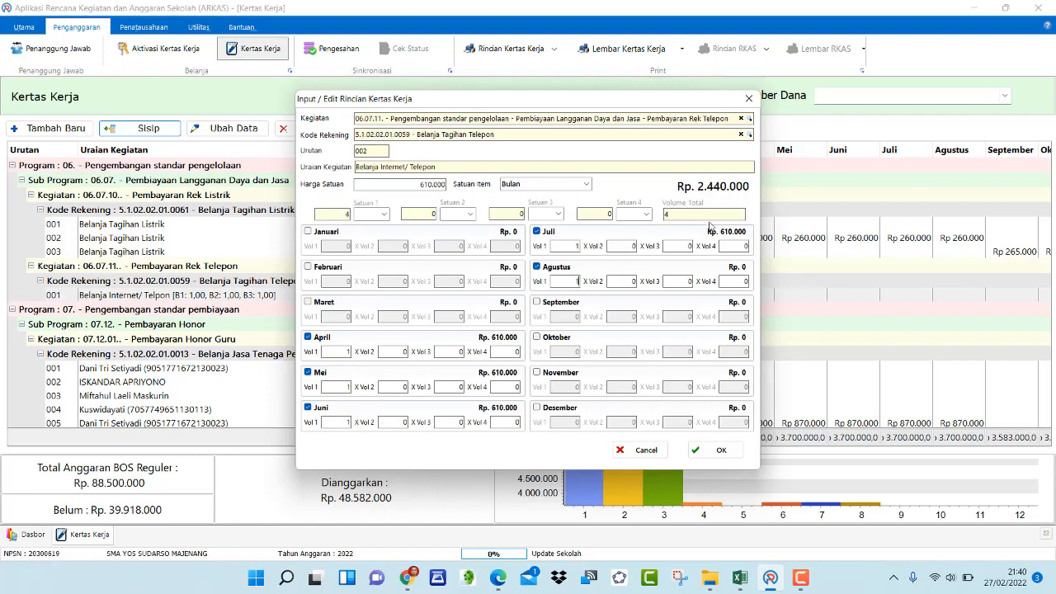
left_click(709, 216)
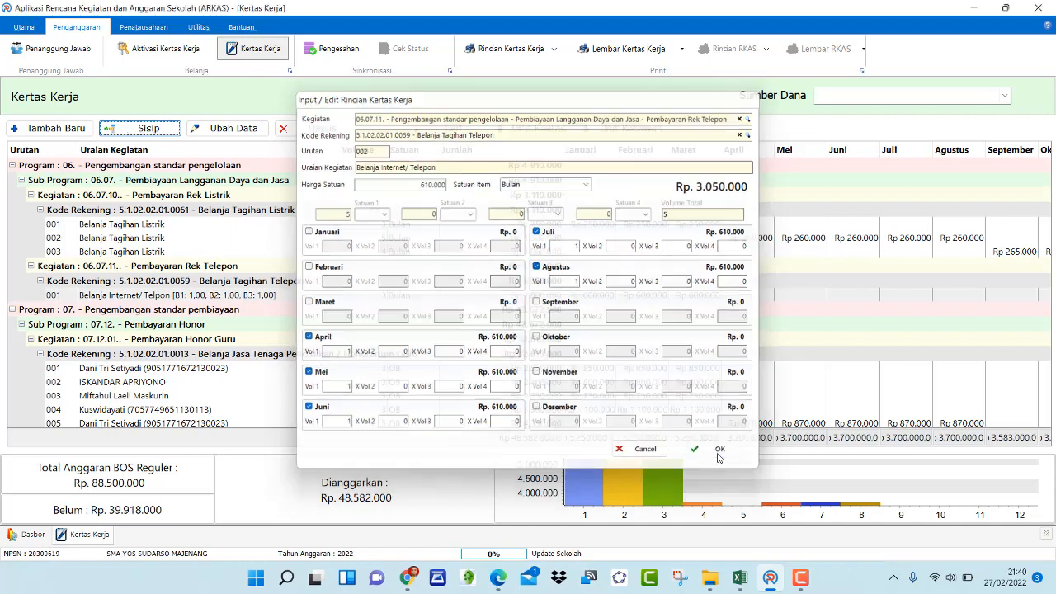
left_click(721, 451)
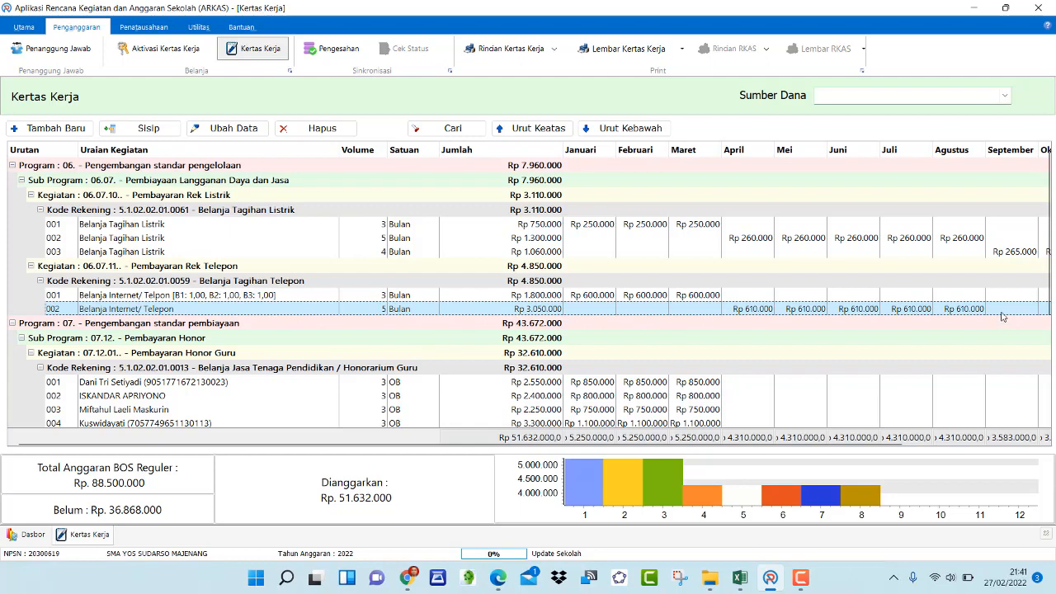
Insert a third internet item with Uraian Kegiatan Belanja Internet /Telepon
left_click(148, 129)
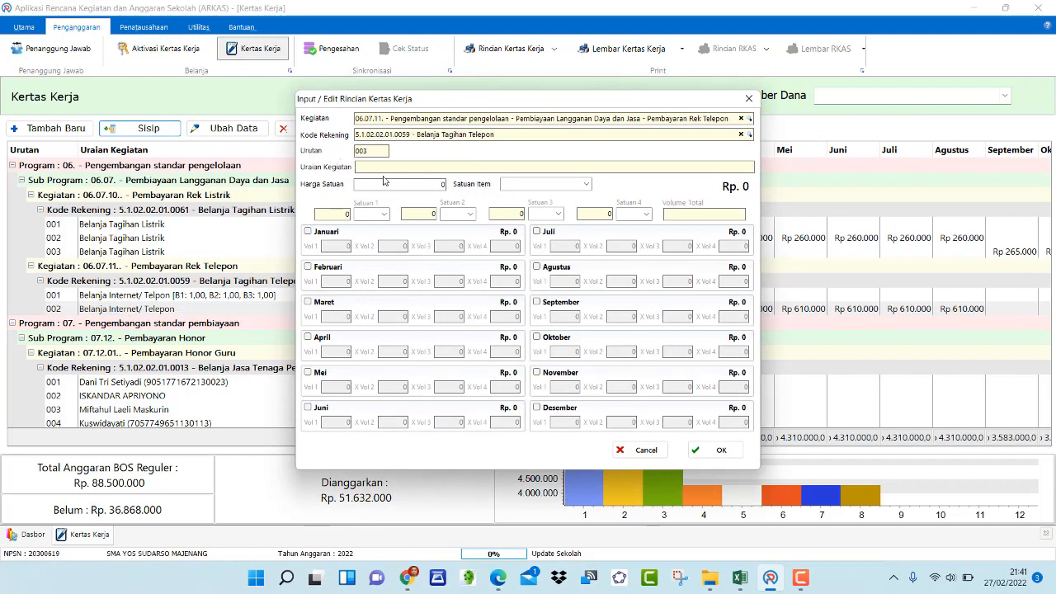
type("Belan")
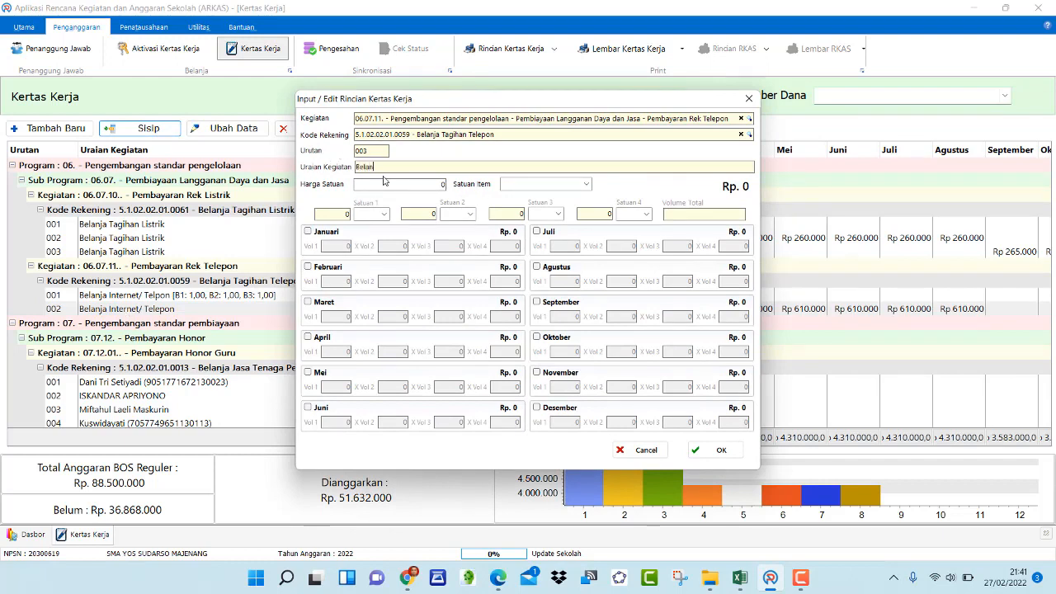
type("ja")
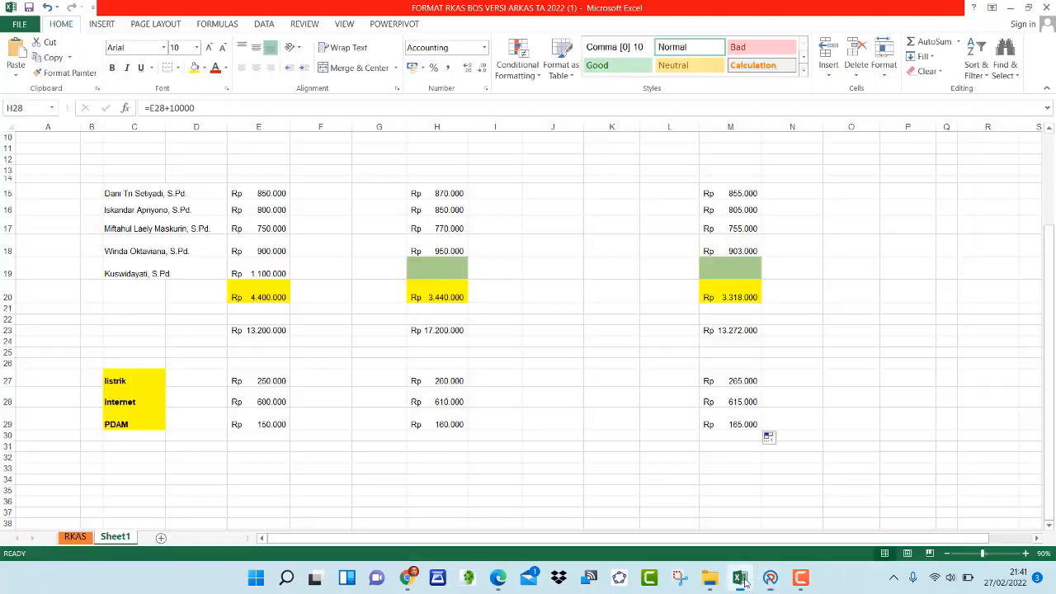
Check the Internet amount for the last period in the Excel RKAS spreadsheet, then return to ARKAS
left_click(740, 577)
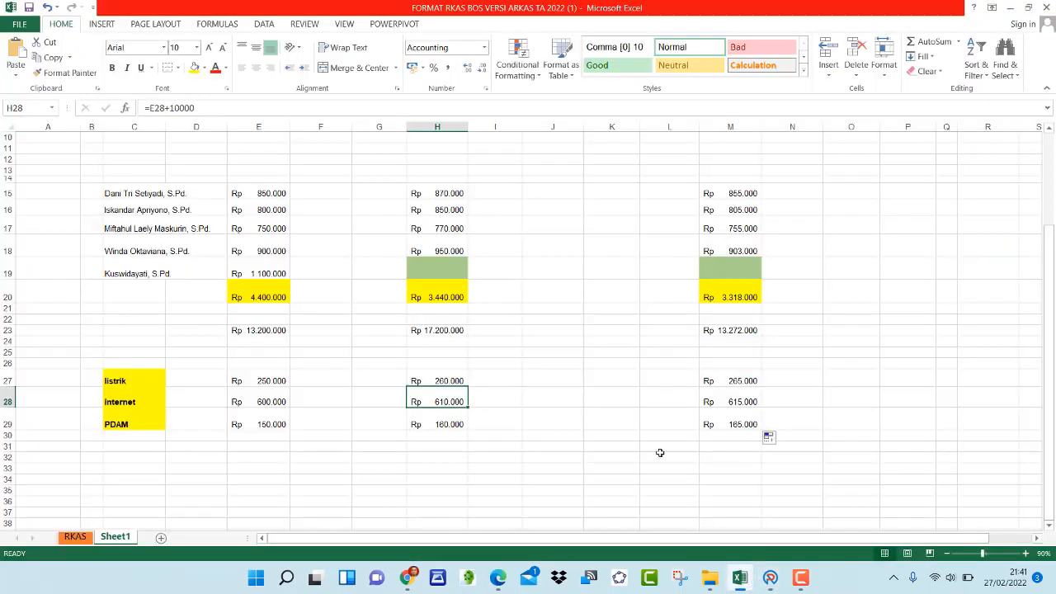
scroll(712, 384, "up", 3)
scroll(723, 372, "down", 5)
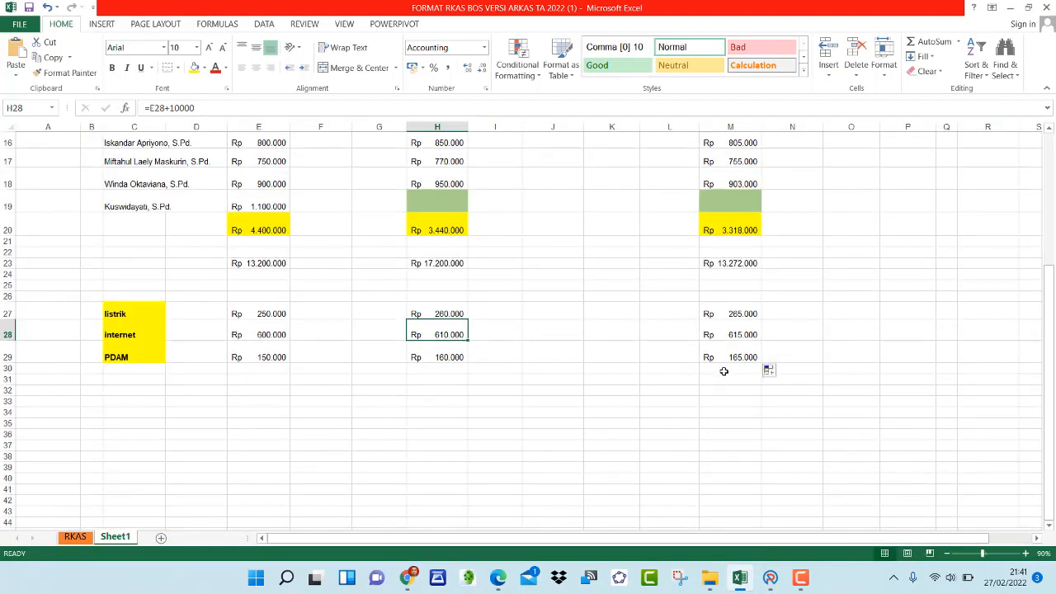
left_click(747, 358)
left_click(740, 332)
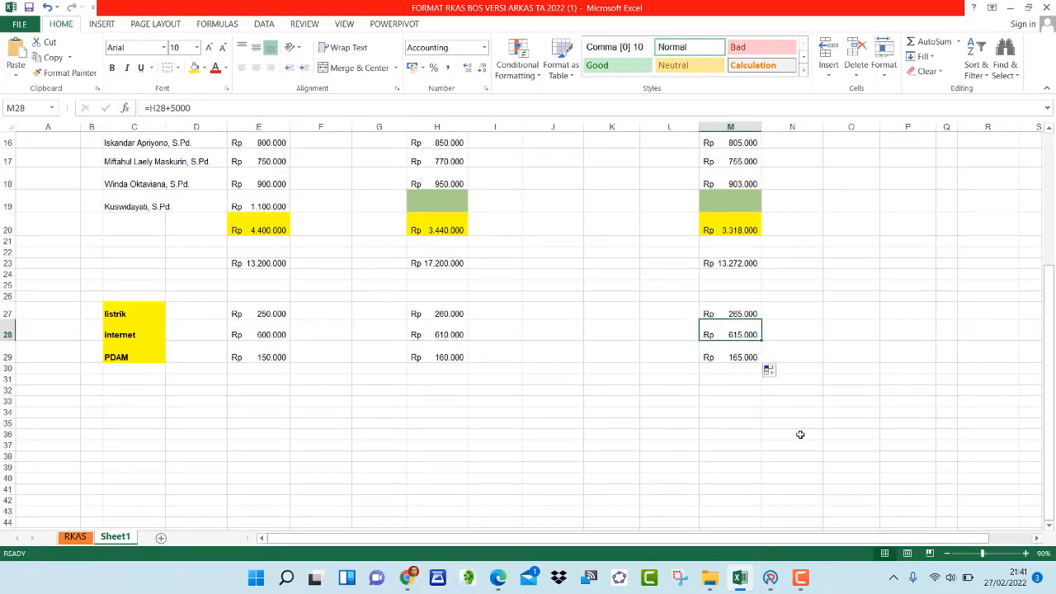
mouse_move(770, 578)
left_click(742, 495)
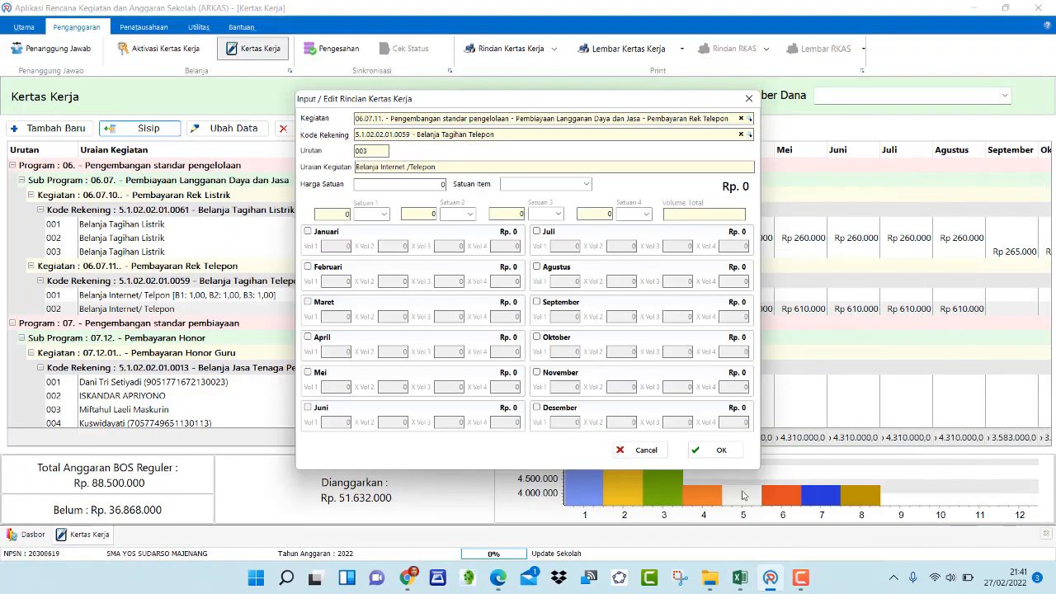
Set the Harga Satuan to 615.000 and choose Bulan as the Satuan Item
left_click(443, 185)
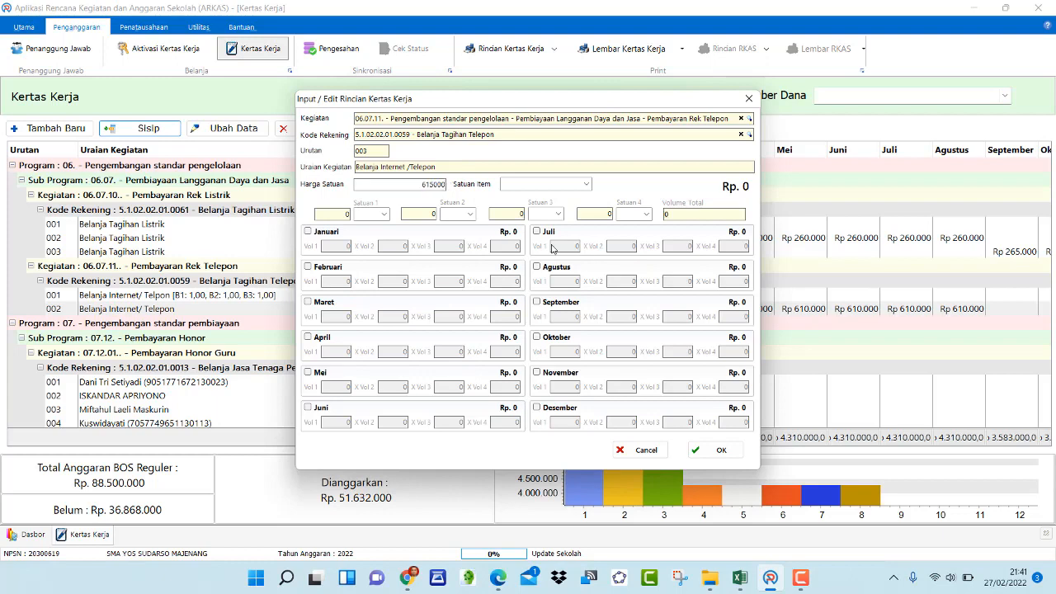
left_click(586, 184)
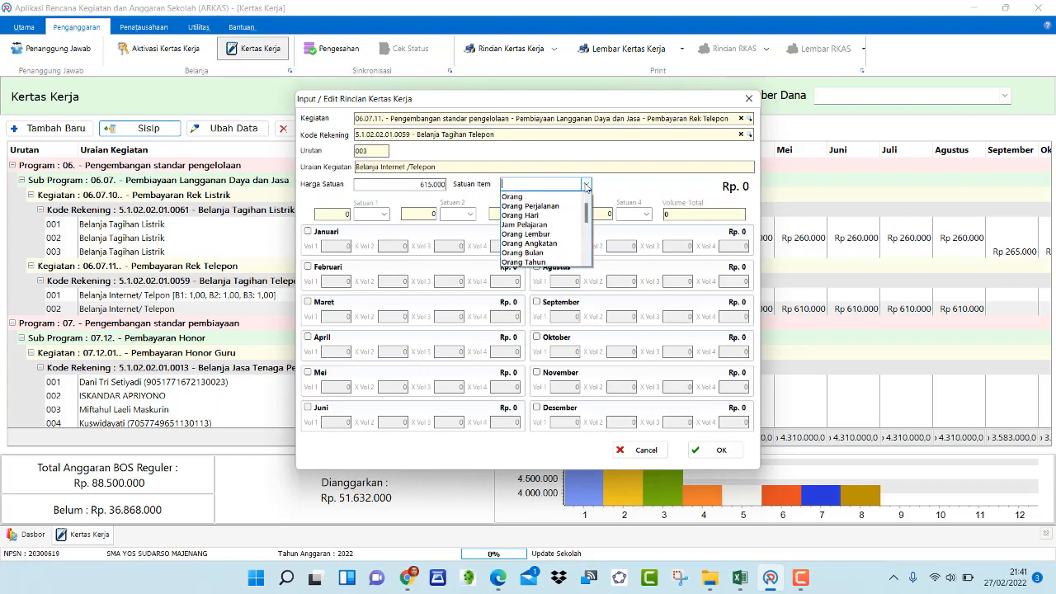
scroll(541, 259, "down", 5)
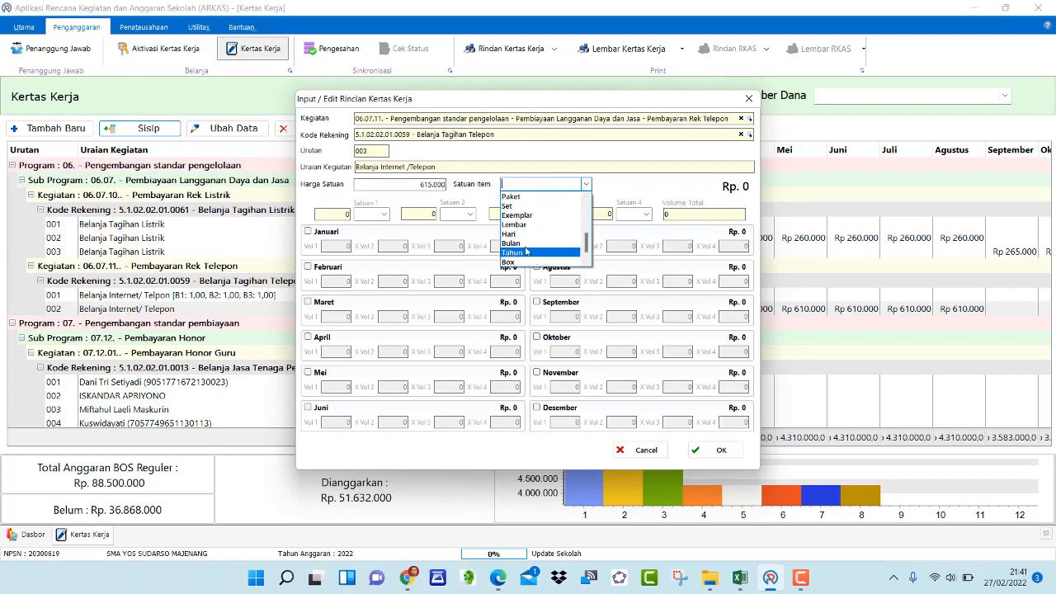
left_click(520, 245)
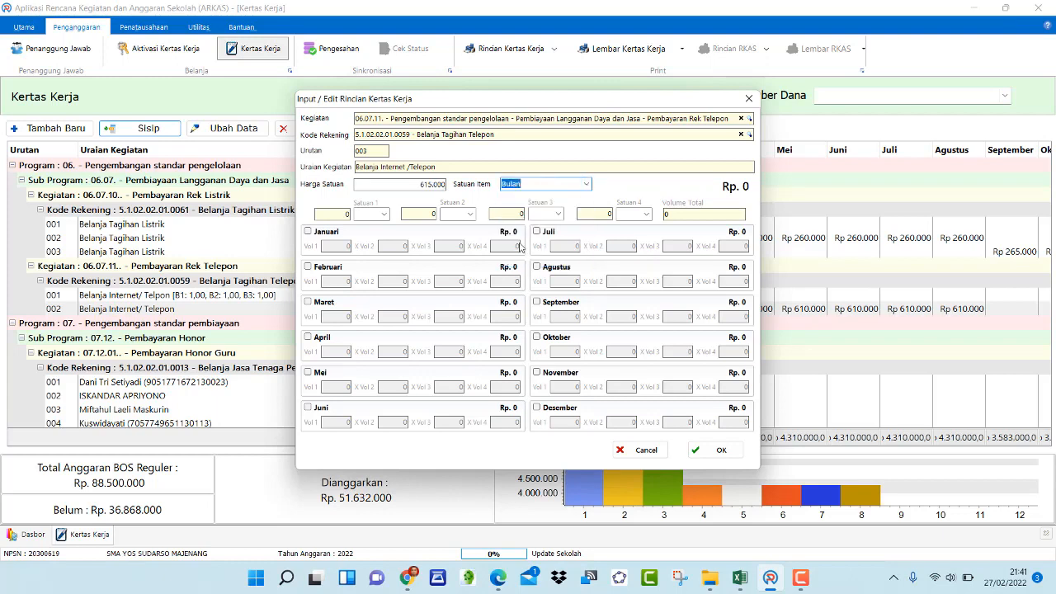
Enable the months September, Oktober, November and Desember
left_click(537, 303)
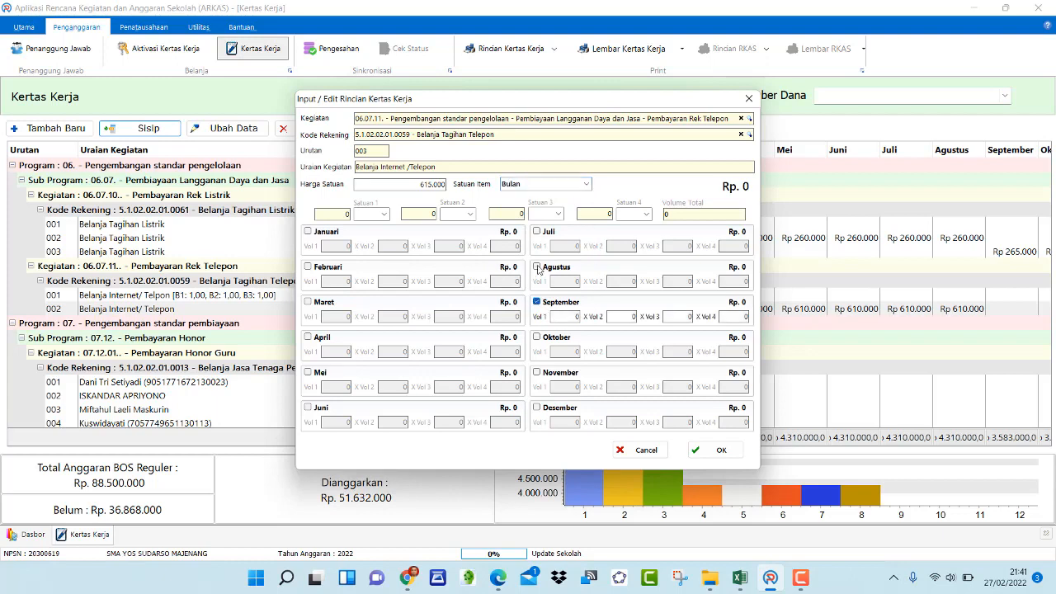
left_click(537, 339)
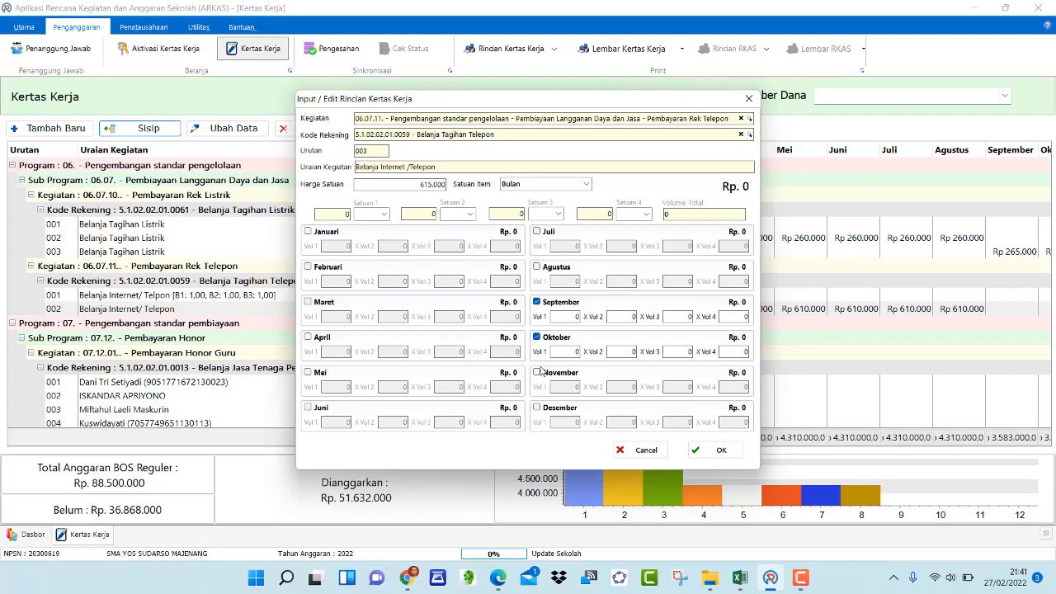
left_click(536, 373)
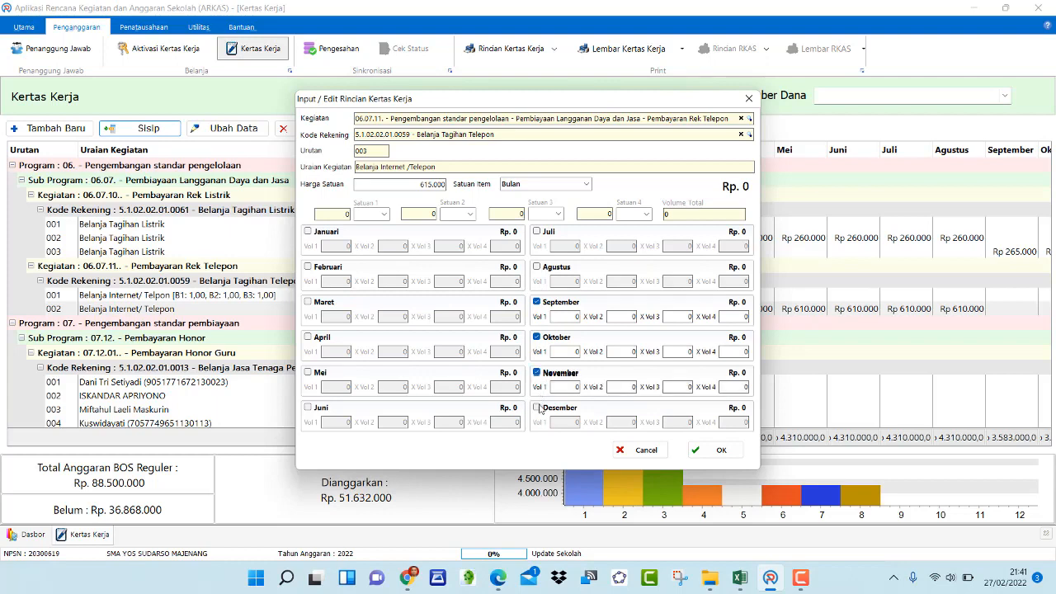
left_click(537, 407)
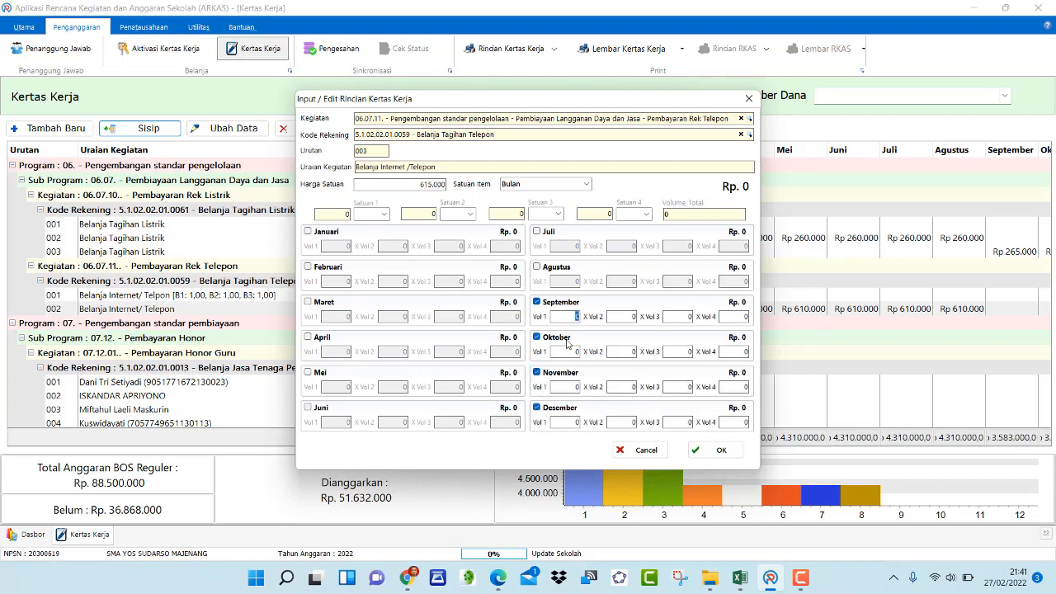
Enter Vol 1 of 1 for September through Desember and save the entry
left_click_drag(576, 353, 586, 388)
type("1")
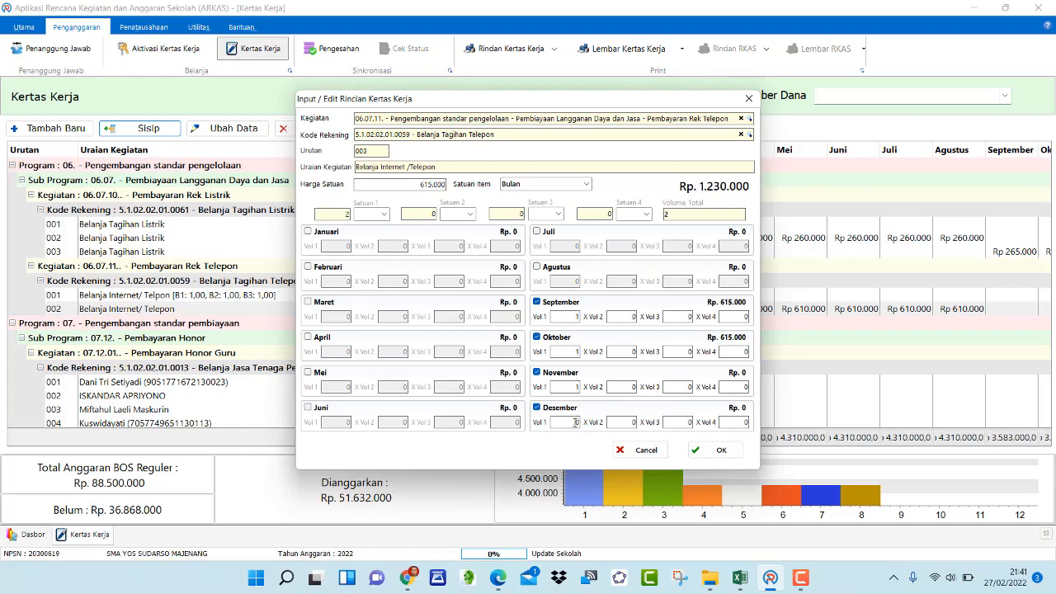
type("1")
left_click(576, 422)
type("1")
left_click(692, 213)
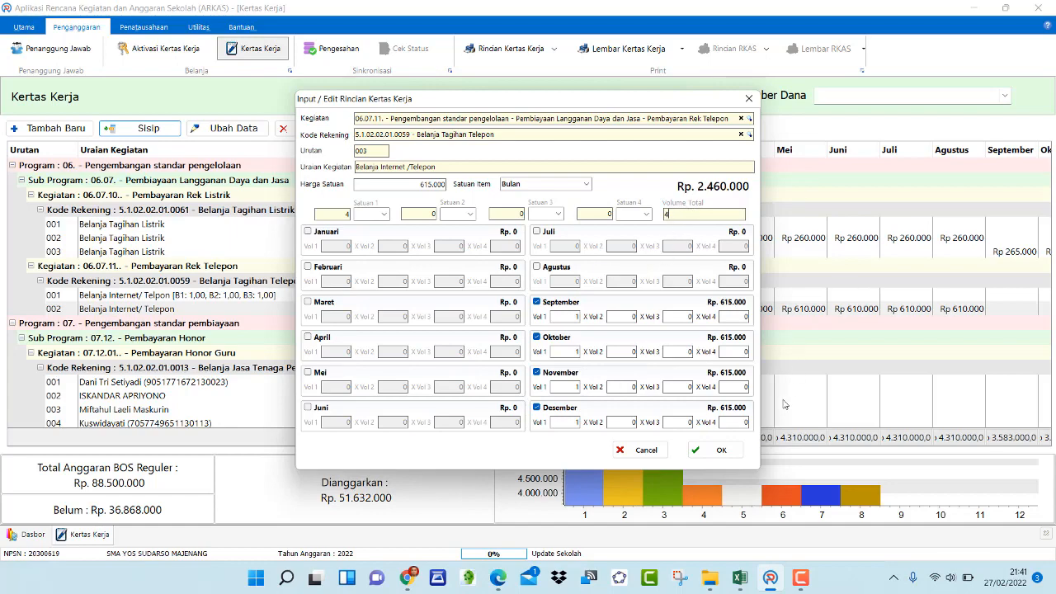
left_click(715, 449)
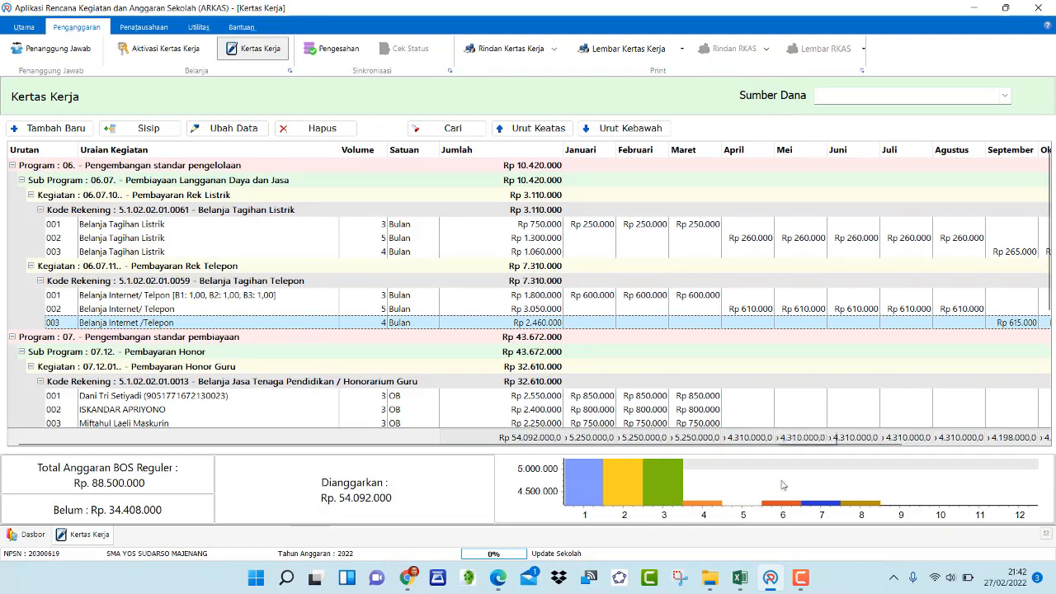
Scroll across the Kertas Kerja to review the monthly amounts of the new internet item
left_click_drag(827, 447, 829, 448)
scroll(828, 448, "right", 5)
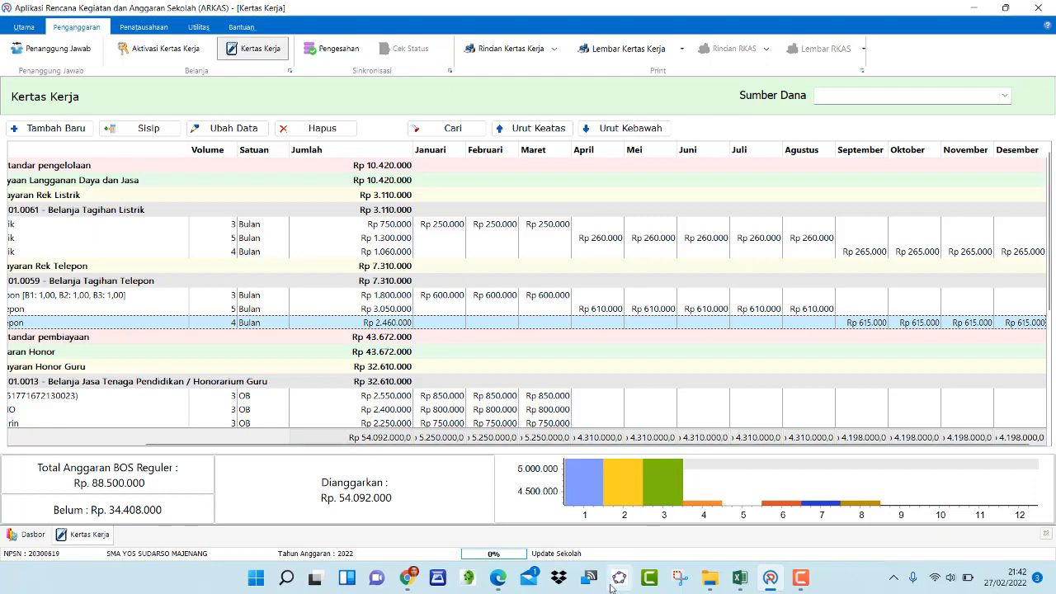
scroll(482, 331, "down", 1)
scroll(482, 331, "down", 2)
scroll(481, 331, "up", 3)
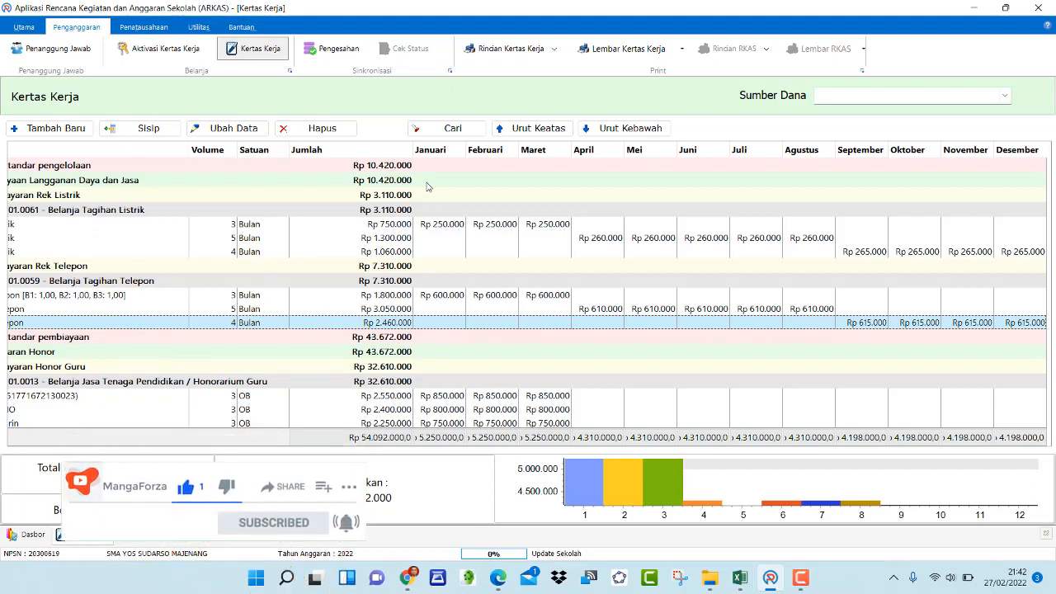
left_click(800, 581)
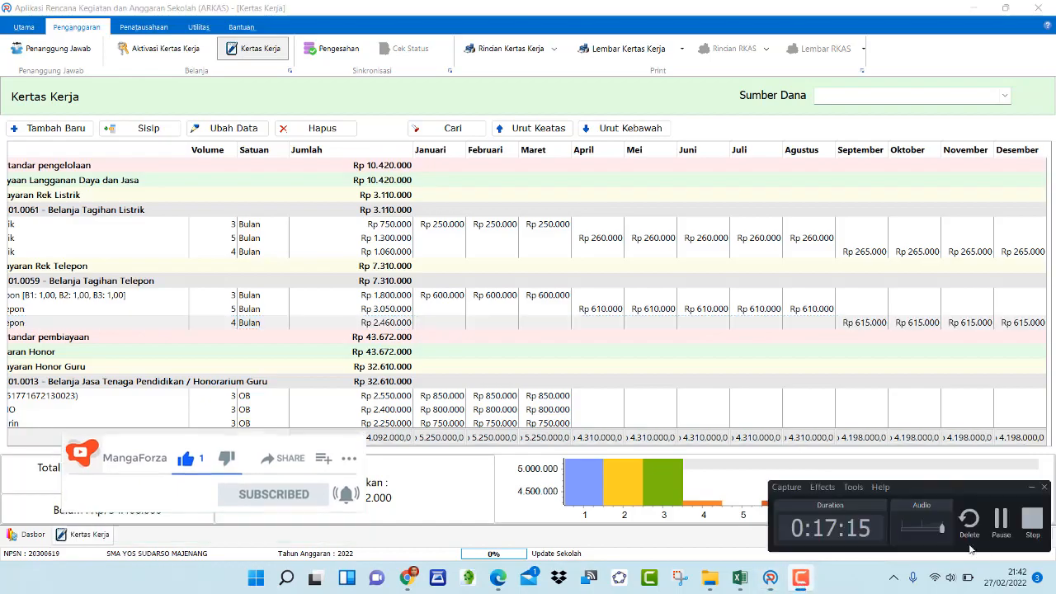